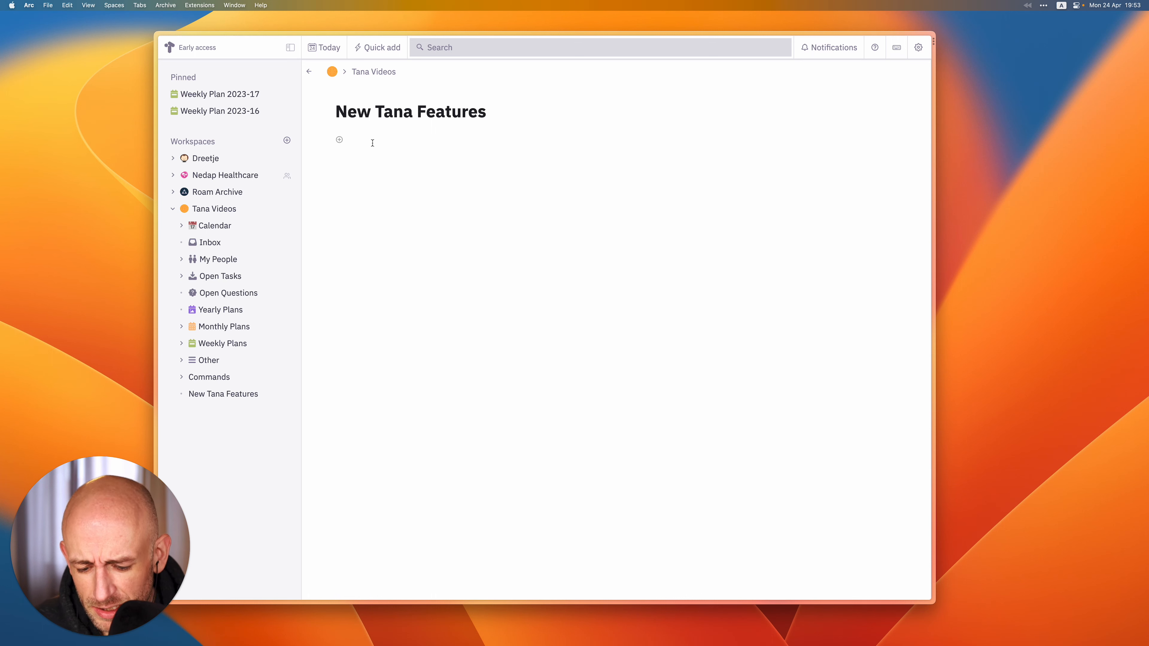
- Add a node reading "List of Airlines" to the New Tana Features page
click(372, 143)
text(List of)
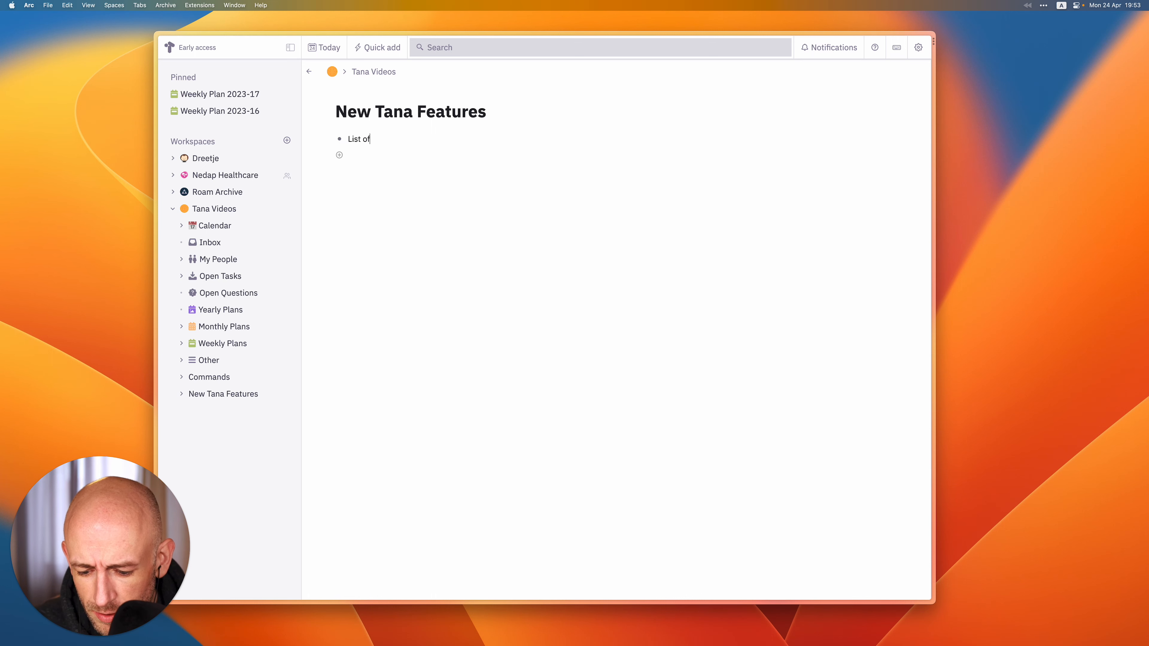
text( Airlines)
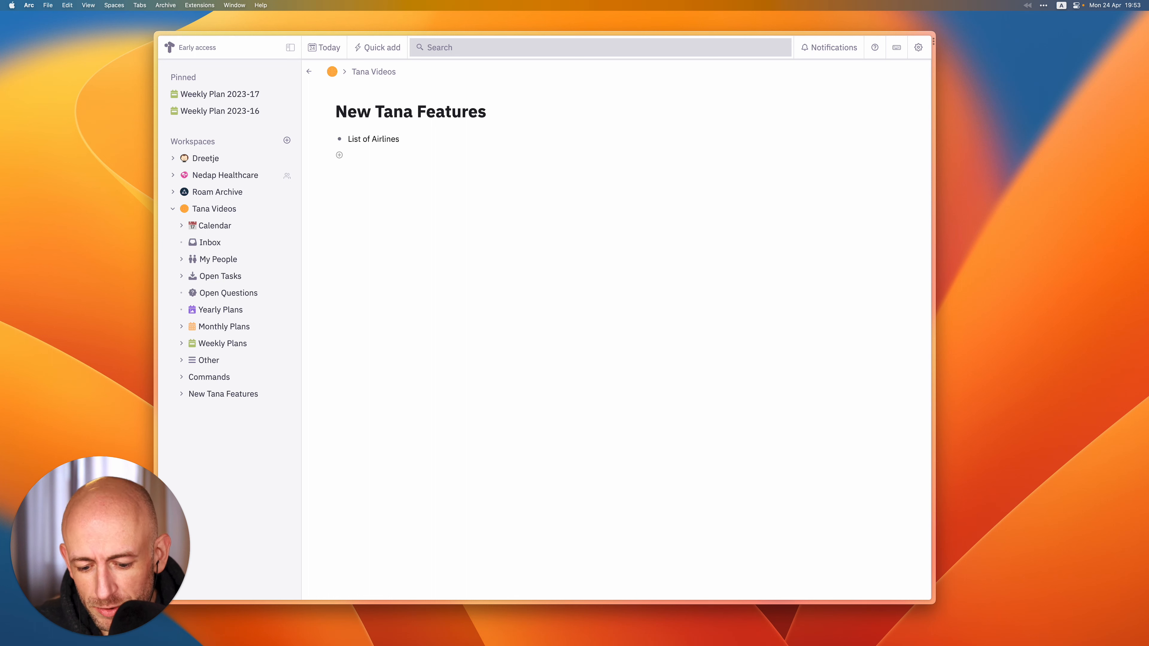
- Run Ask GPT on the "List of Airlines" node, and discard the generated list
key(super+k)
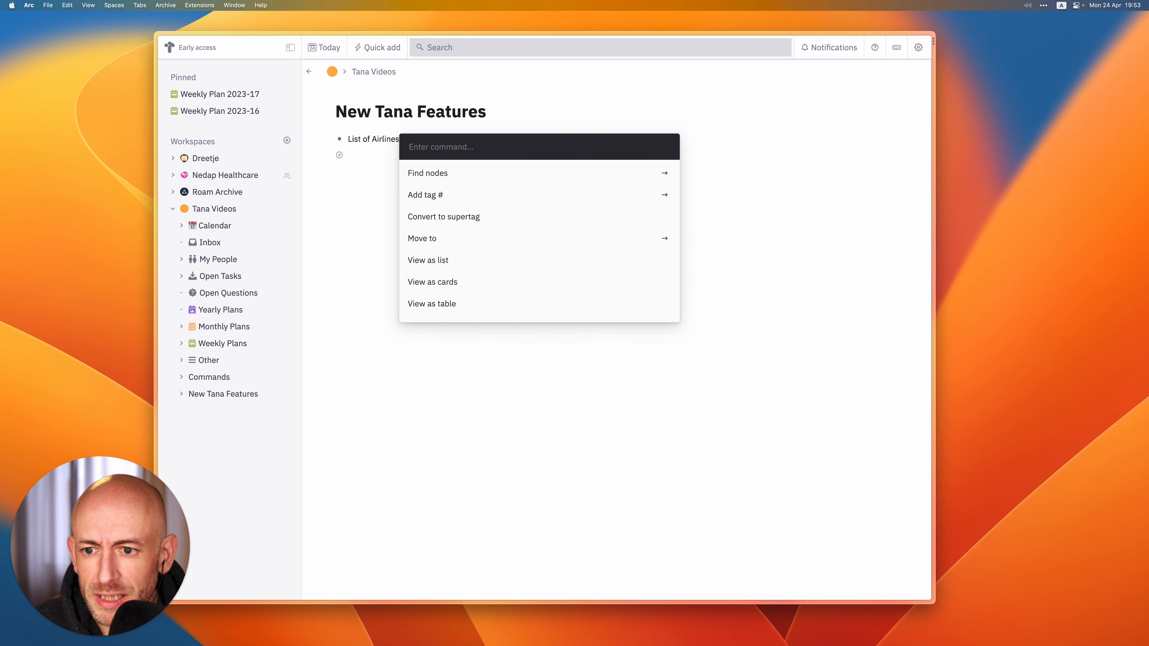
text(ask)
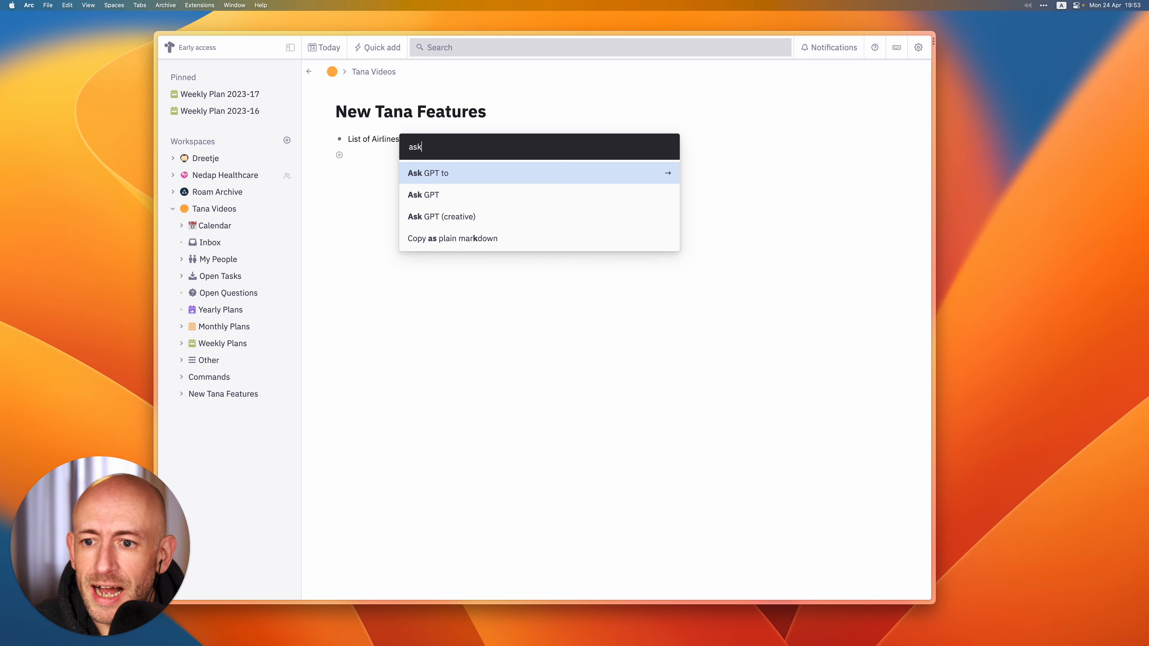
key(Down)
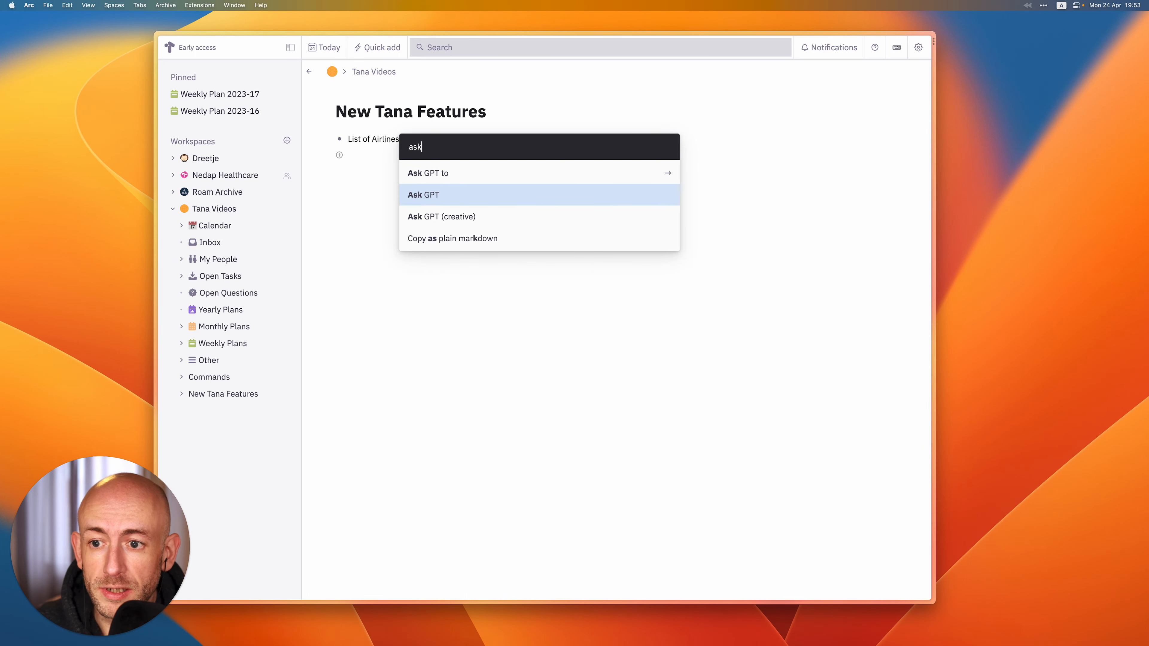
key(Return)
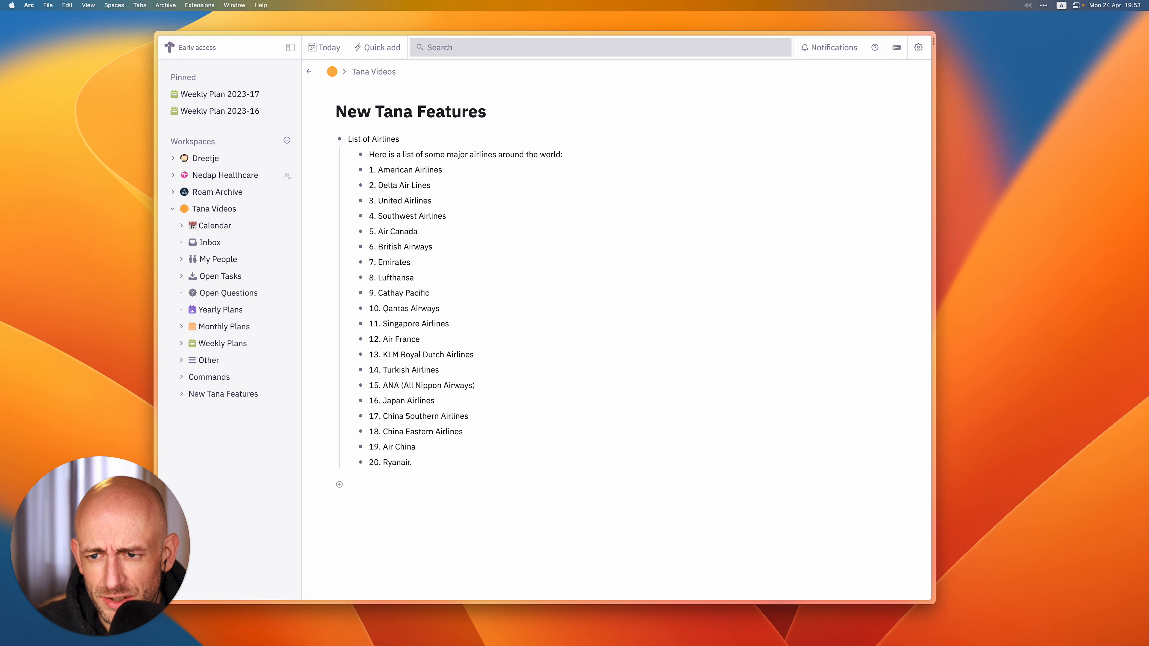
key(super+Up)
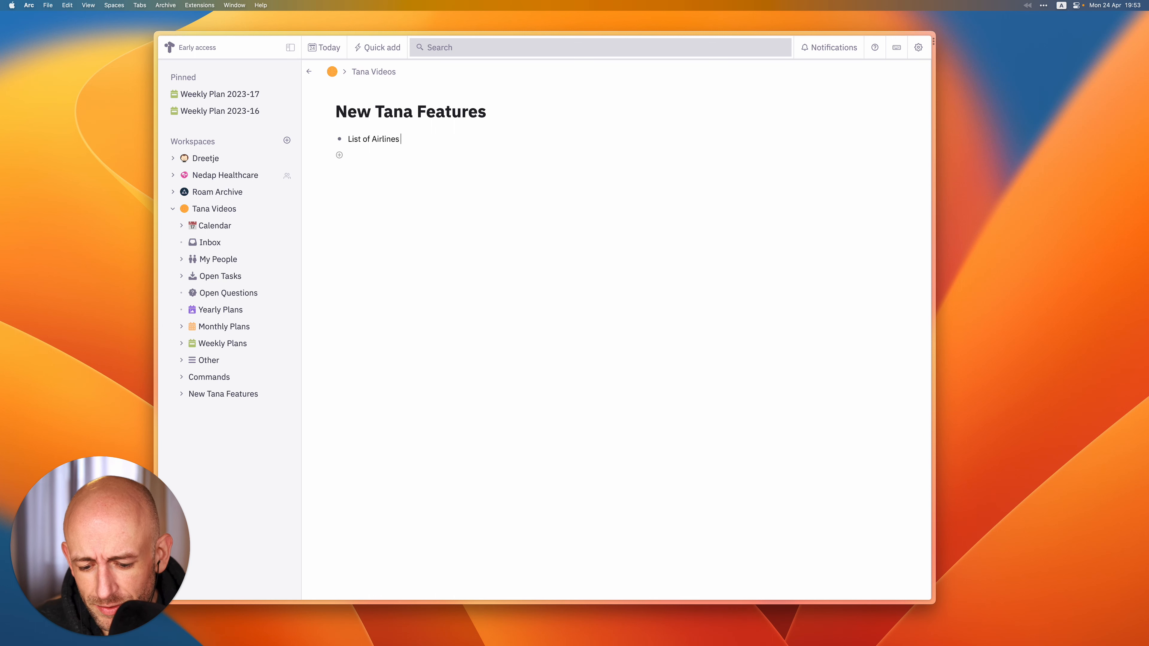
- Extend the node's prompt to "List of Airlines (do not number them). Return just the list."
text((do not)
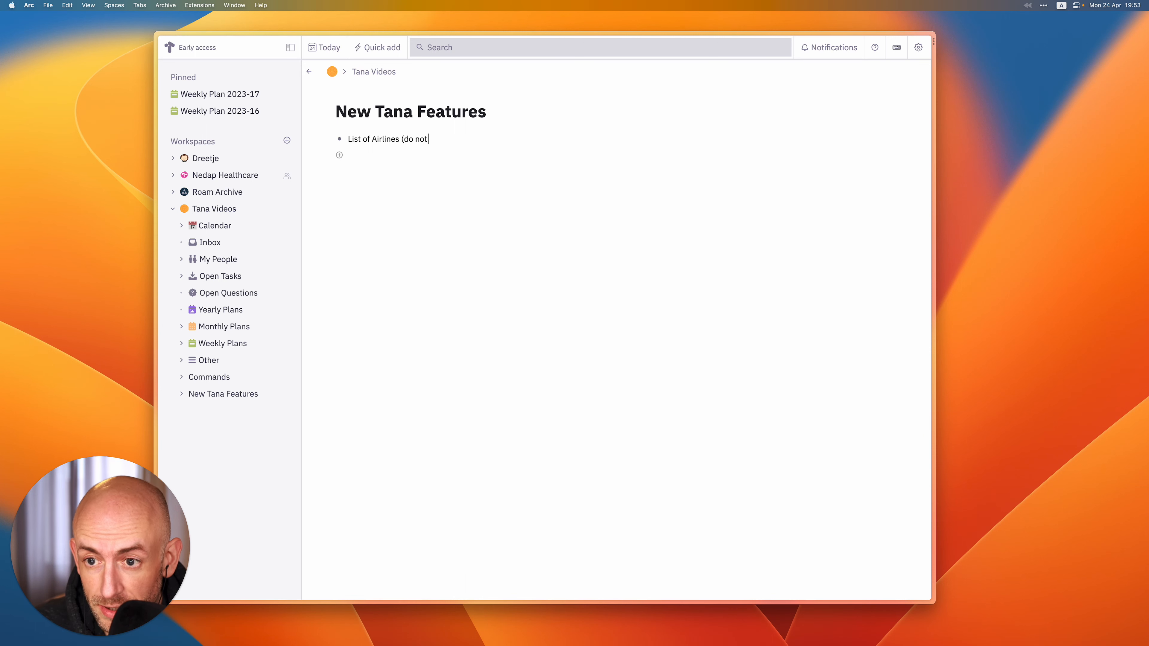
text( number t)
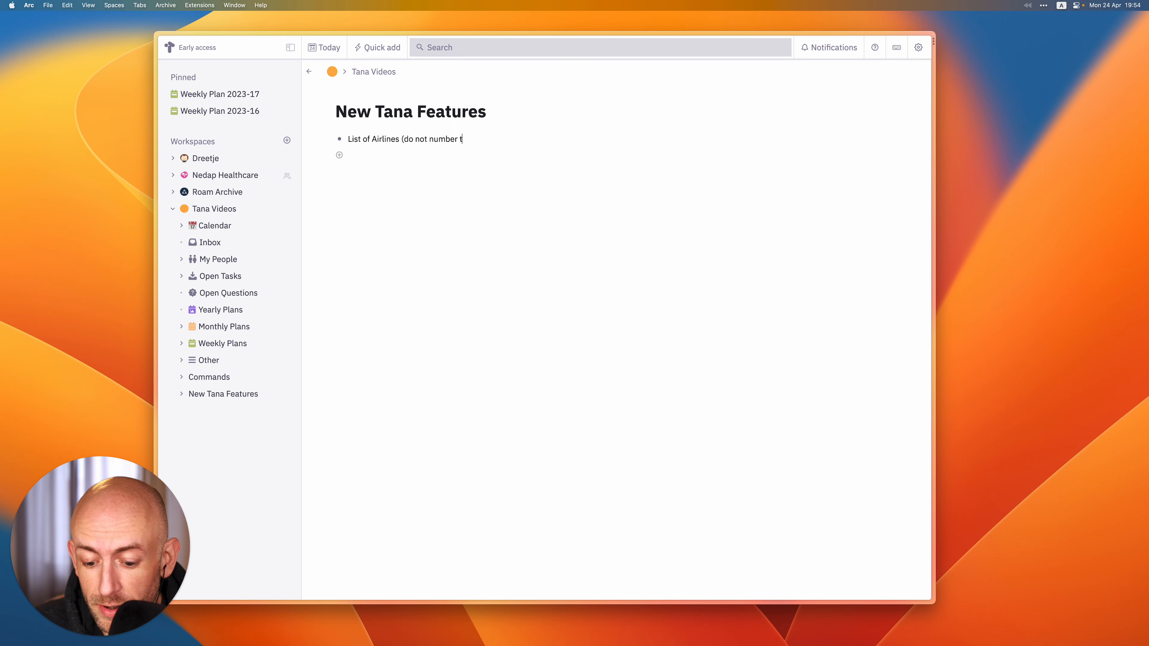
text(hem).)
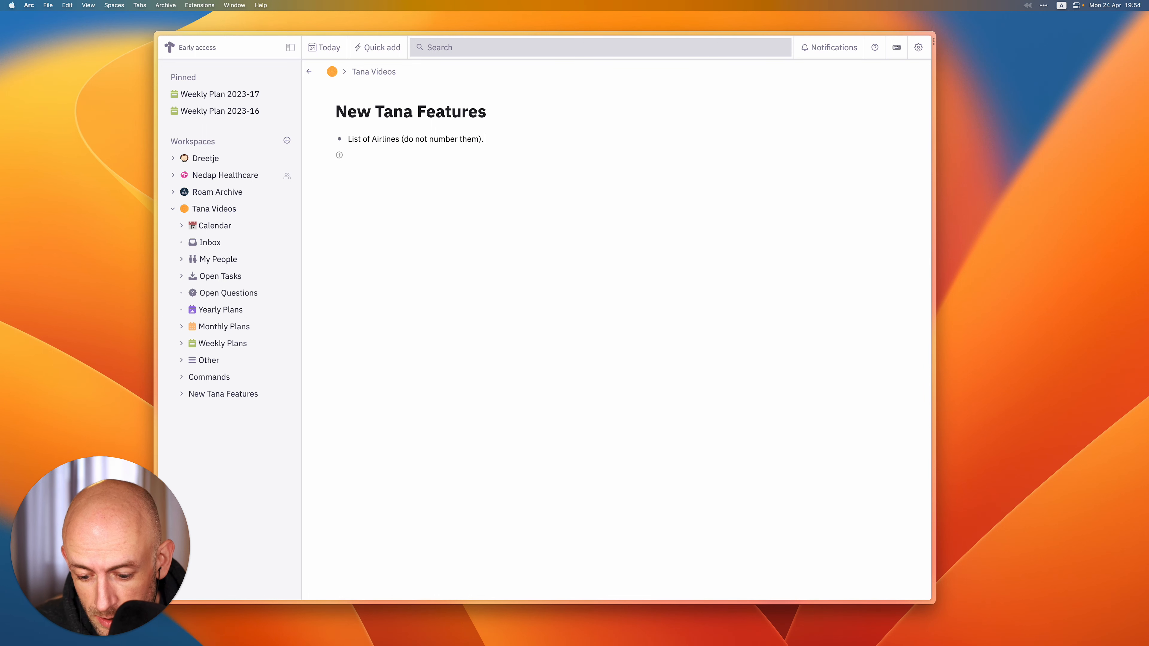
text( Return just th)
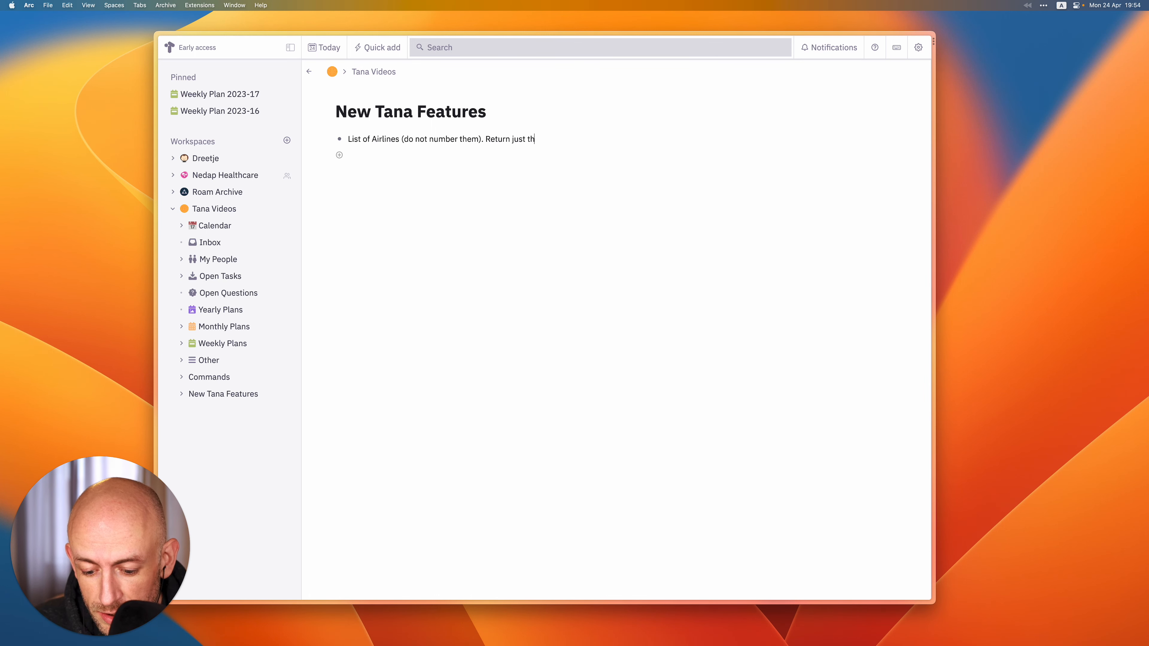
text(e list.)
- Generate the airline list under the node by running Ask GPT on the extended prompt
key(super+k)
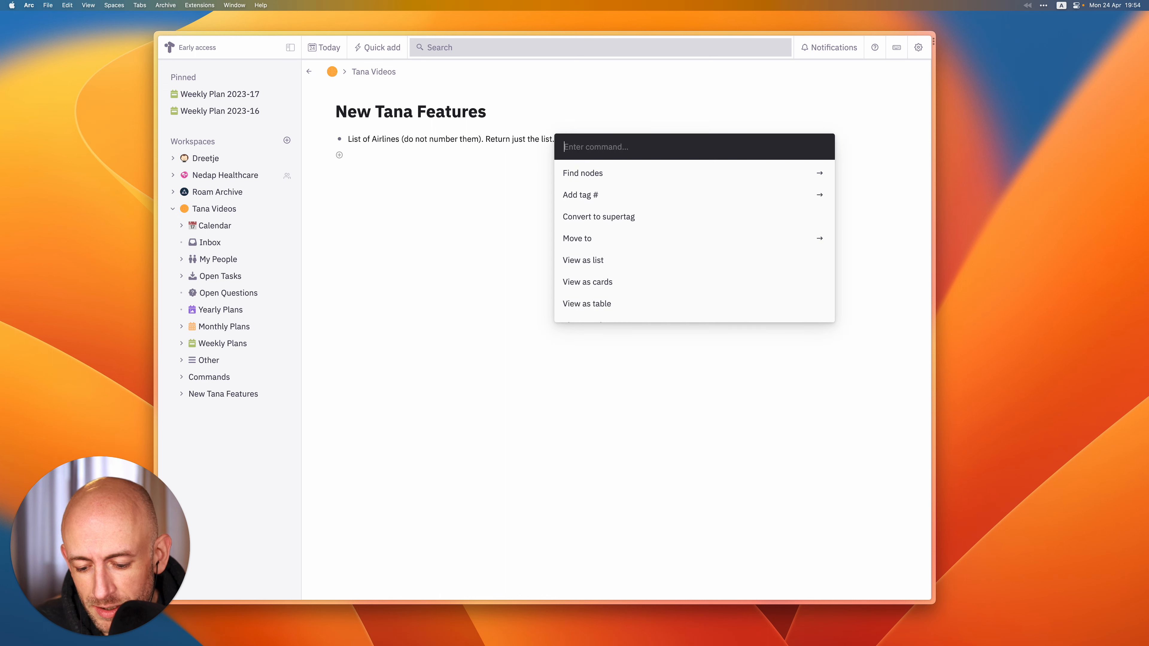
text(ask)
key(Down)
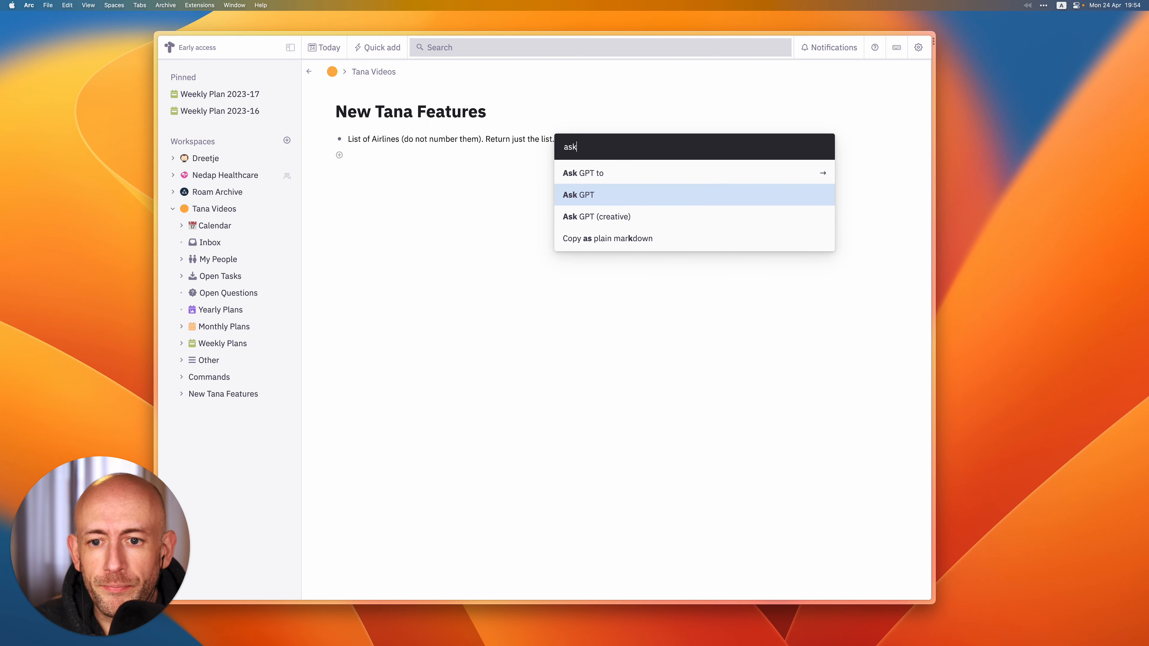
key(Return)
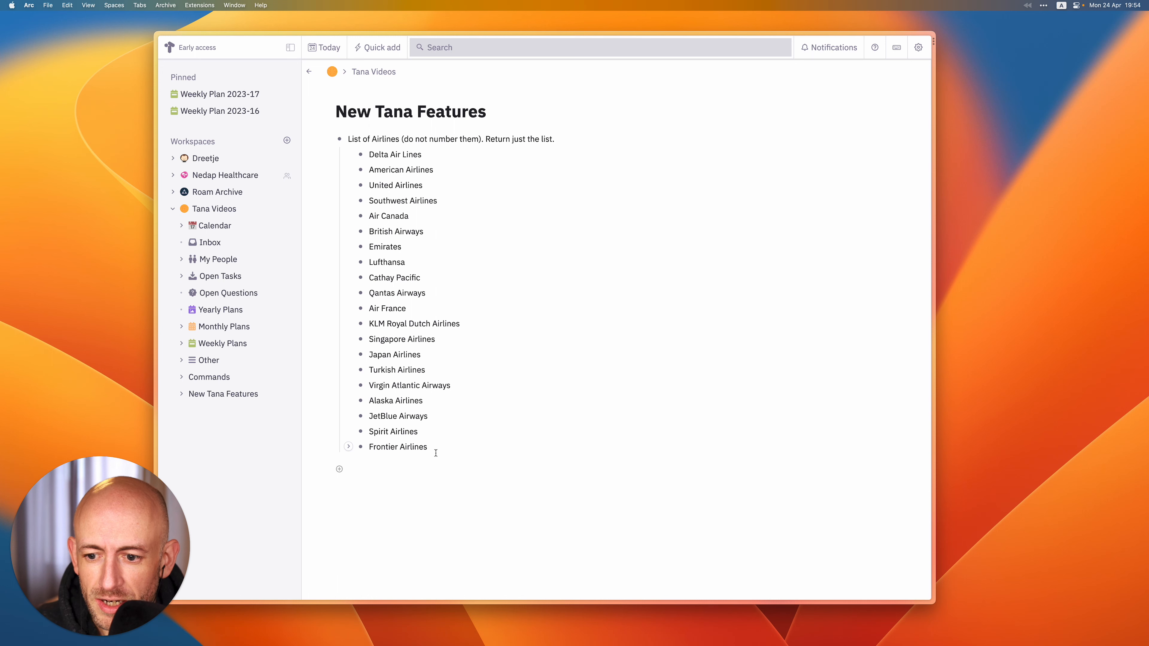
- Apply a new #airline tag to all generated airlines, from Delta Air Lines to Frontier Airlines
drag(435, 449, 397, 153)
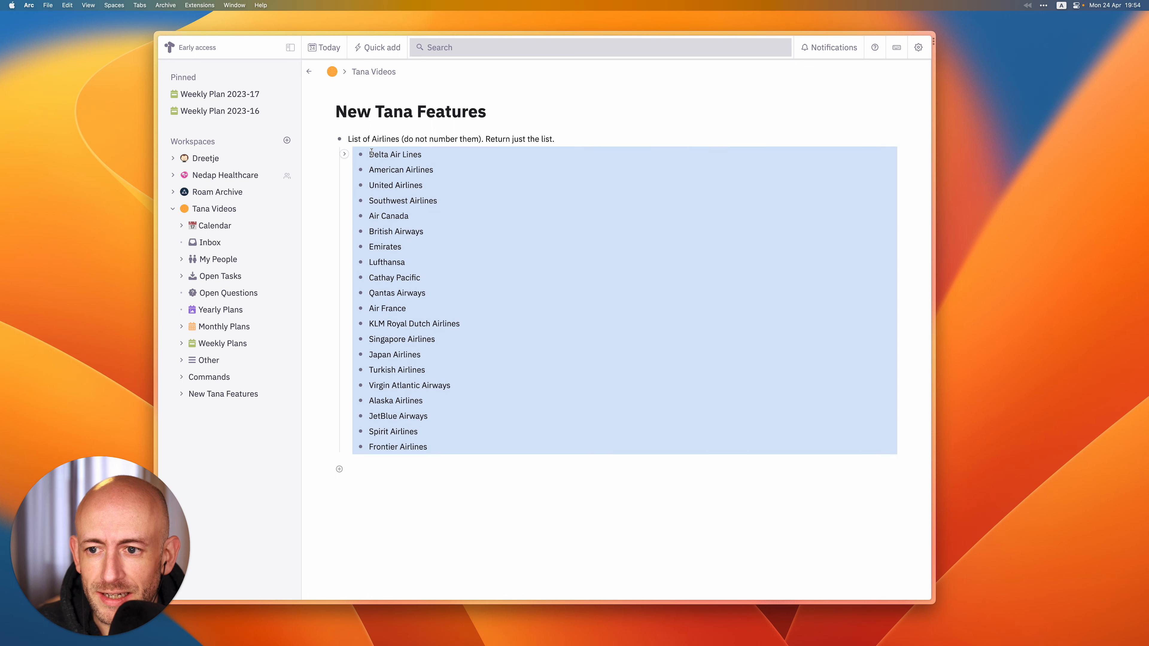
key(super+k)
text(addta)
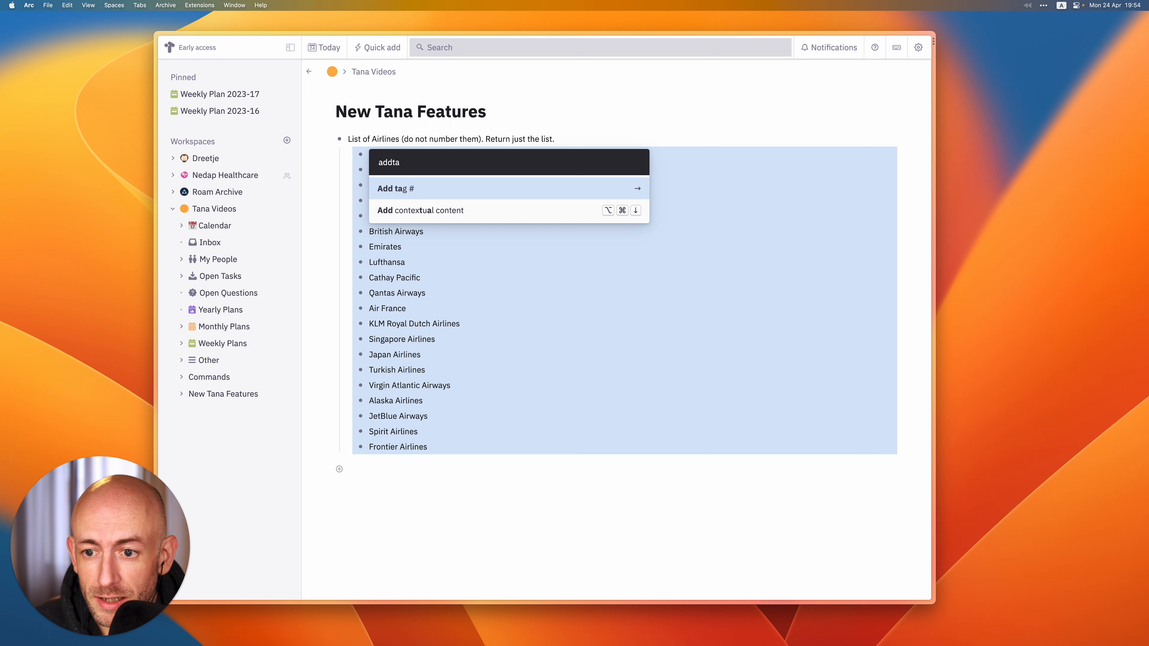
key(Return)
text(airline)
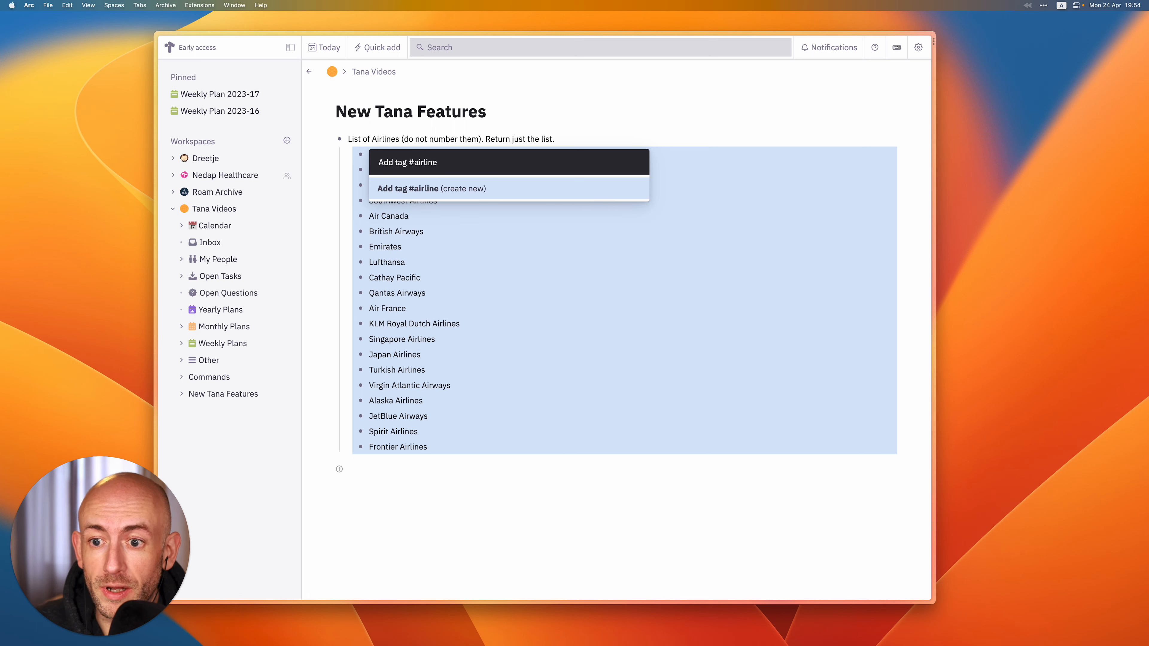
key(Return)
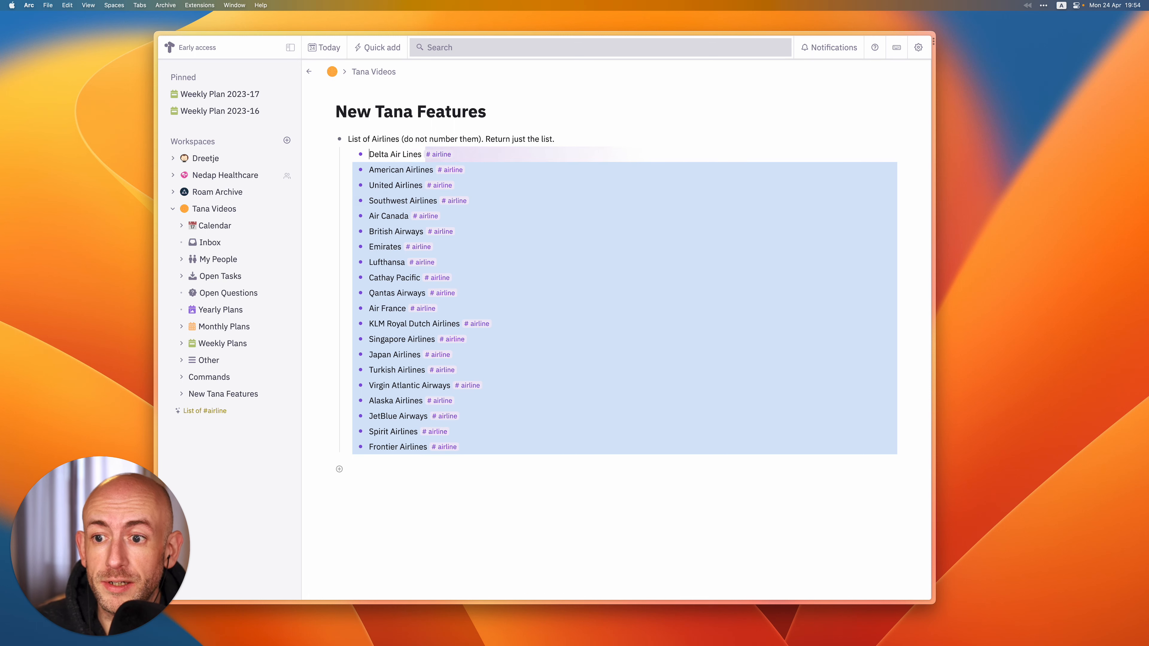
- Replace the parent node's prompt text with "List of airlines"
click(375, 140)
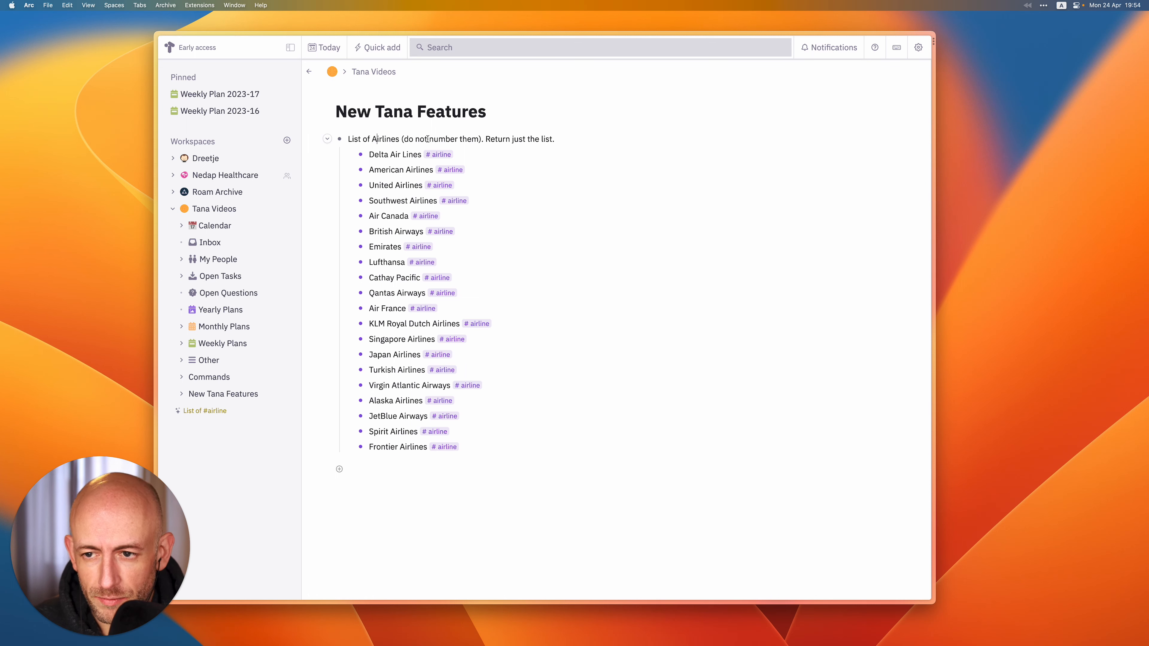
key(super+a)
text(List )
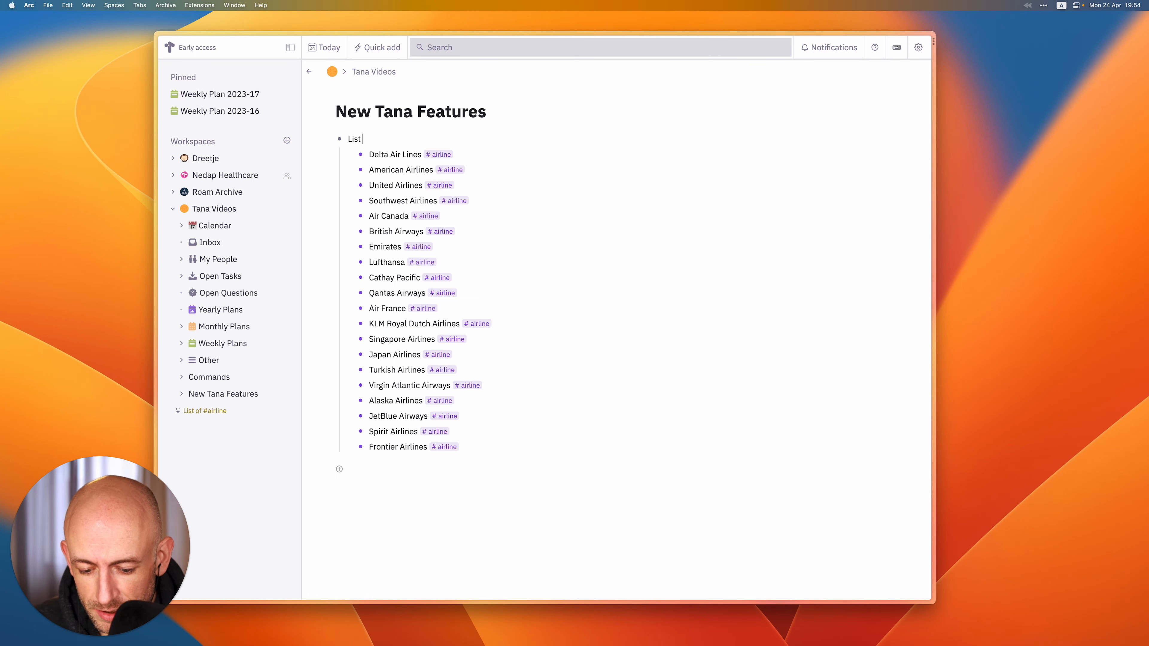
text(of airline)
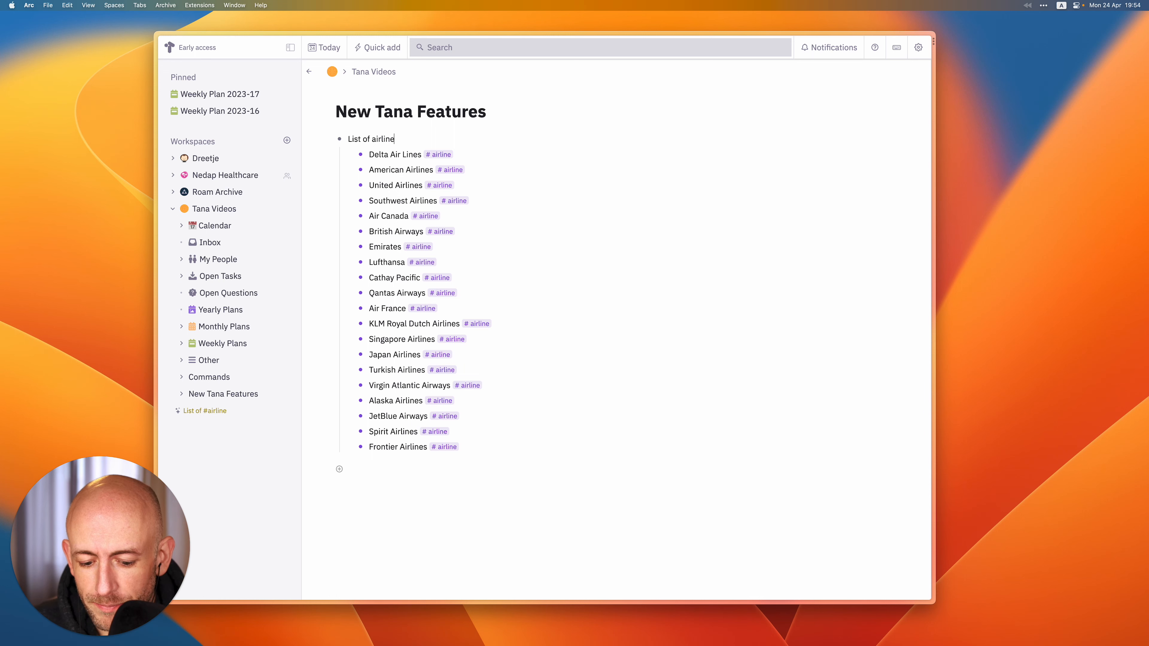
text(s)
- Show the view options for the "List of airlines" node and display its children as a table
key(super+k)
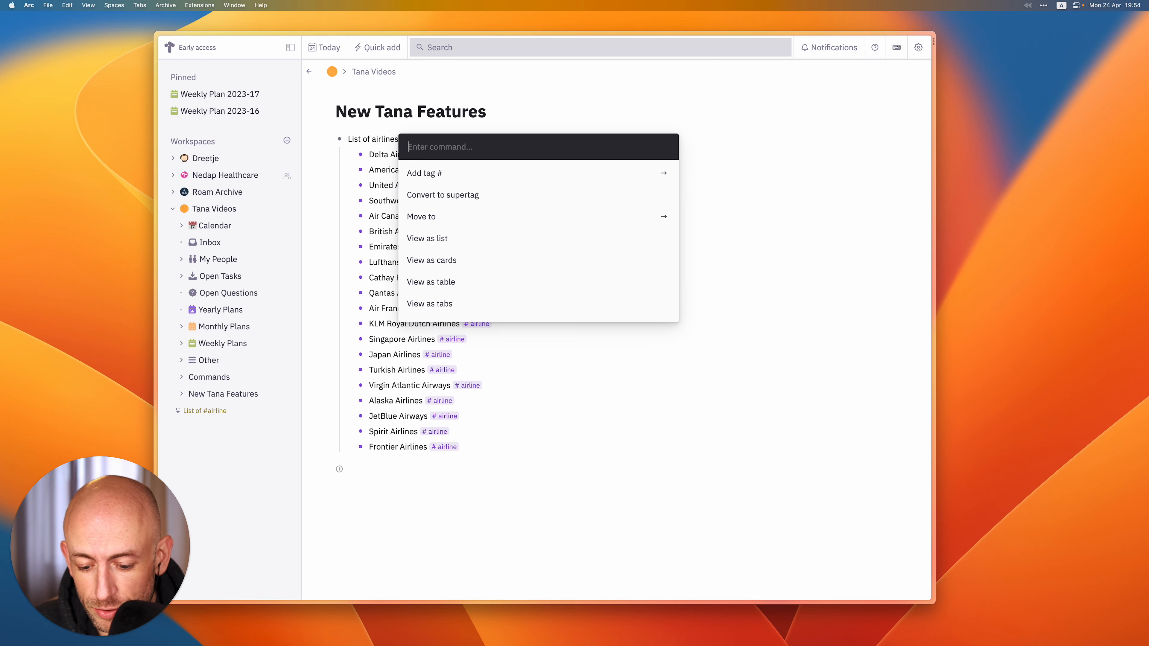
text(shoas)
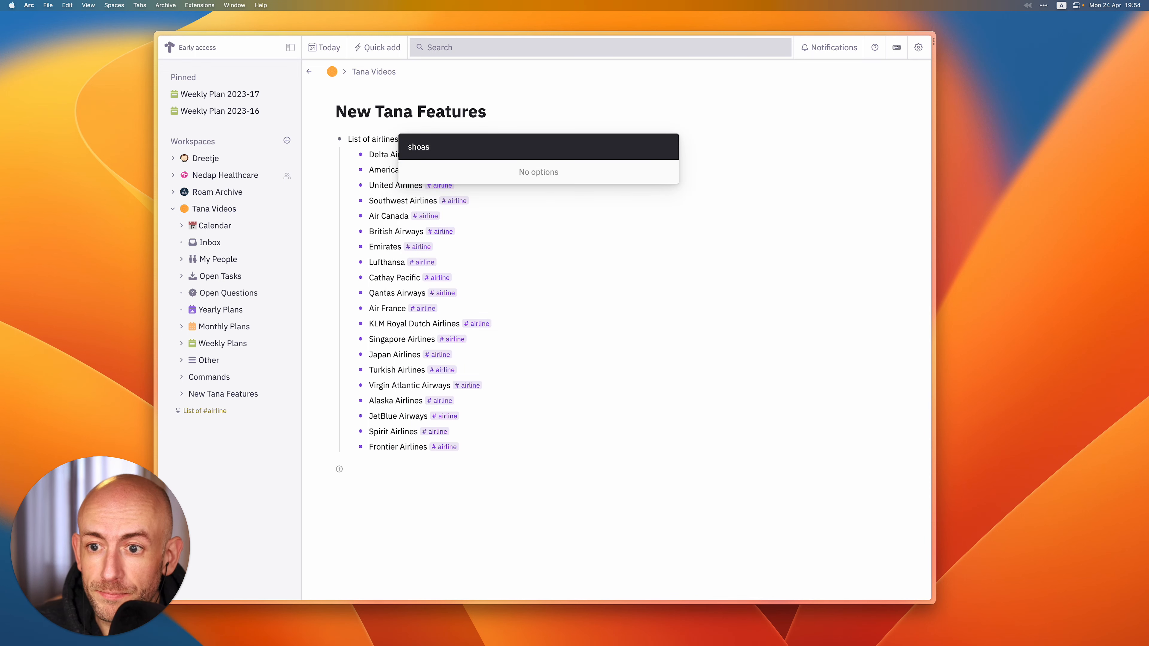
key(BackSpace)
key(BackSpace)
text(w)
key(Return)
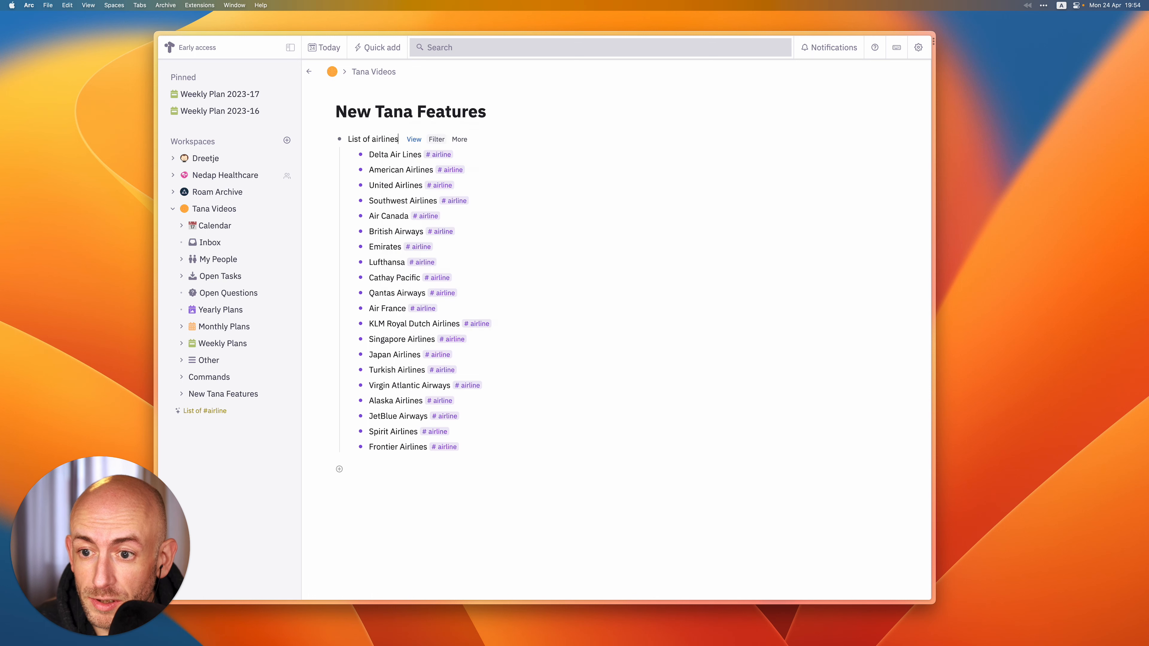
click(414, 139)
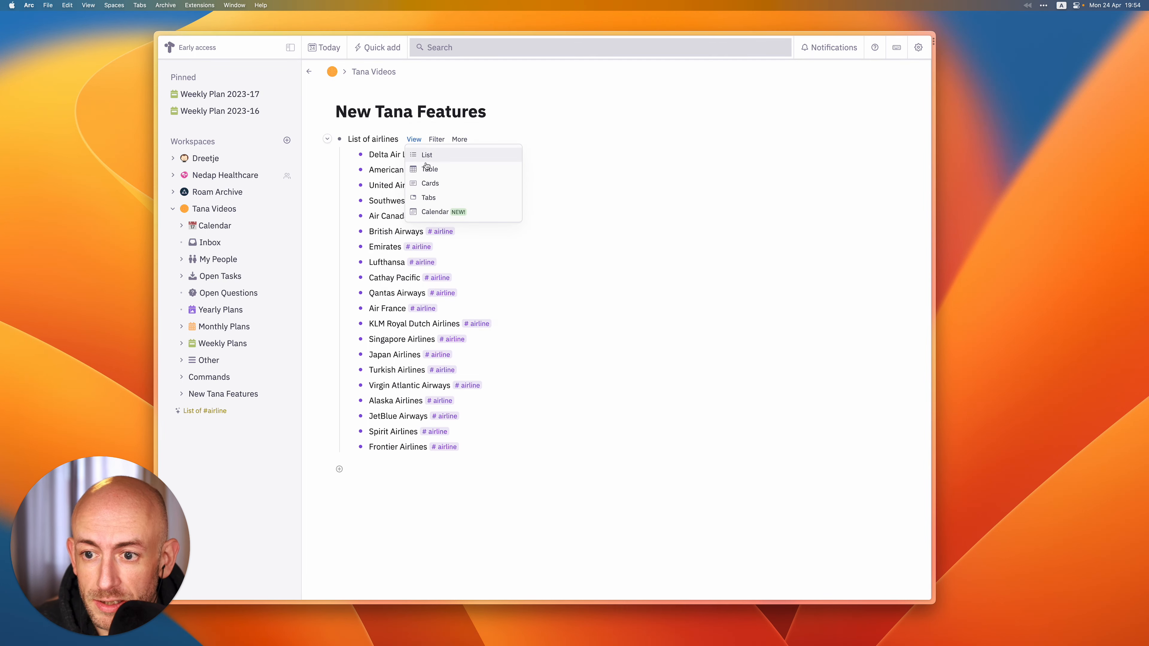
click(437, 173)
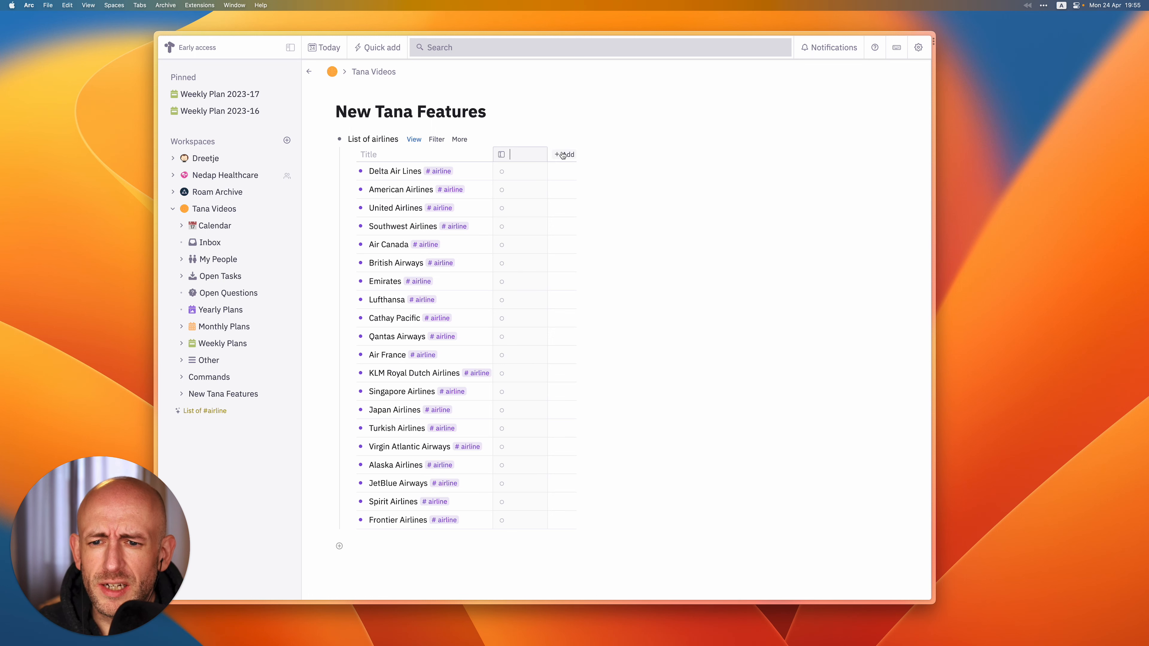
- Name the new table column "Home Base" and promote it to a field of the #airline supertag
text(Home Base)
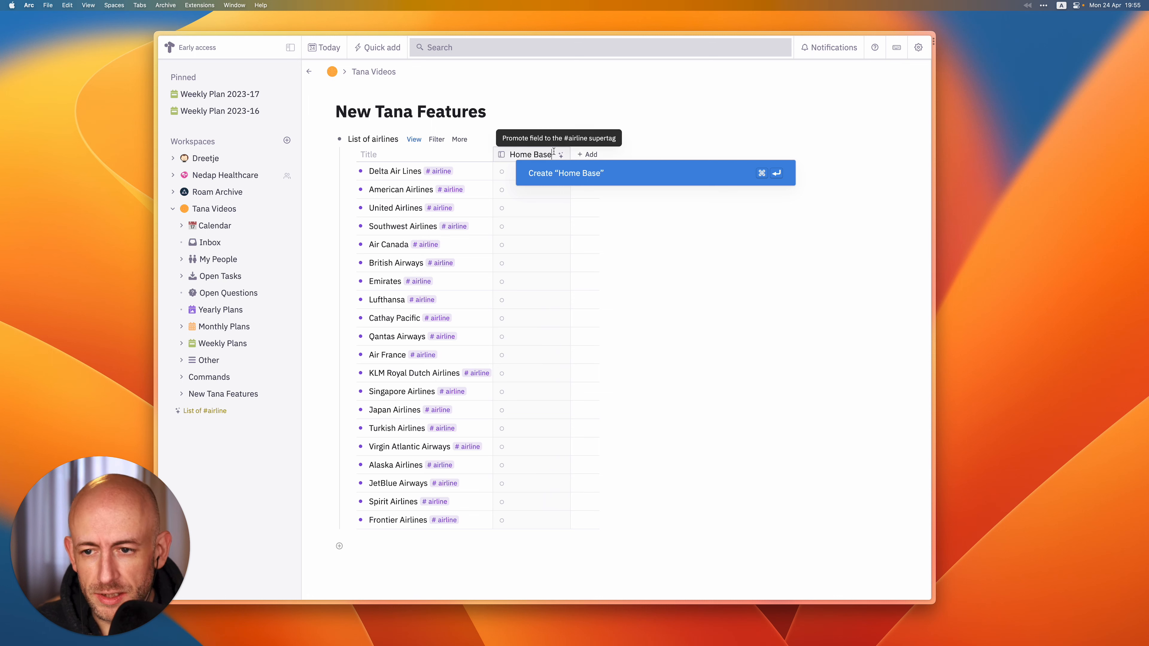
key(Escape)
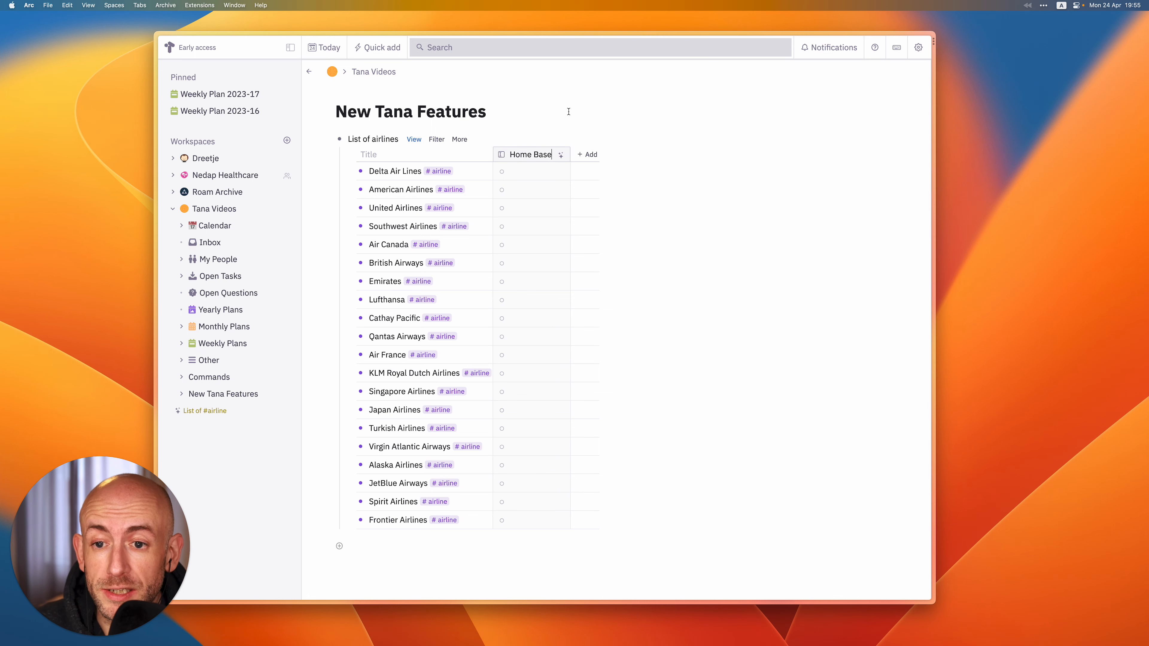
click(561, 156)
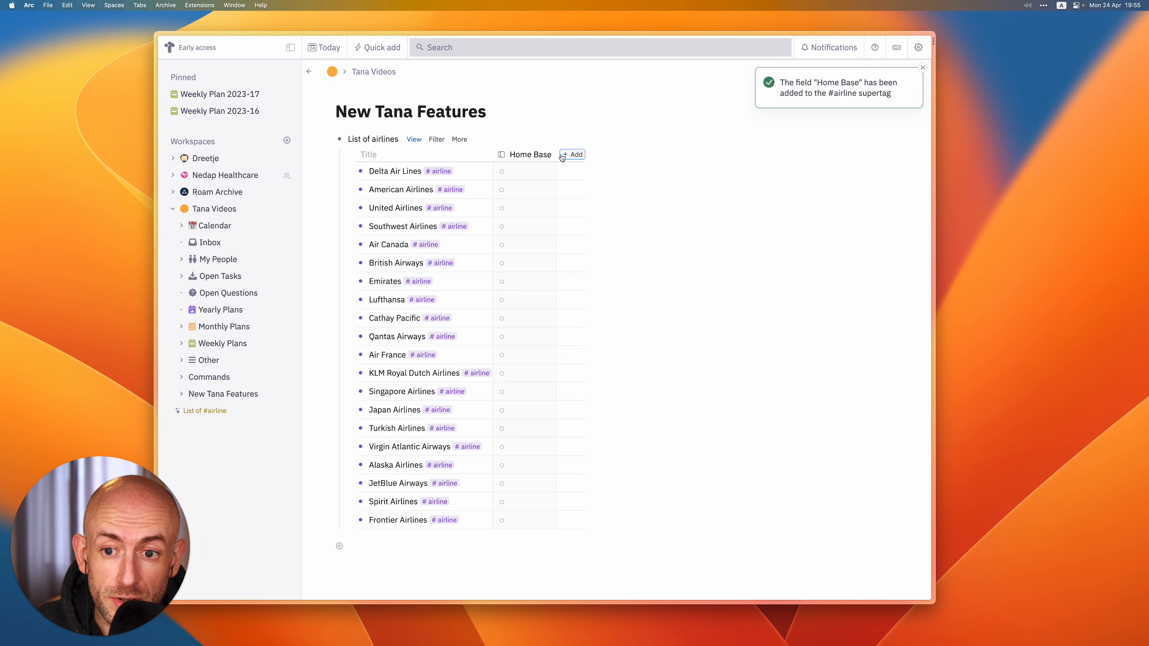
- Make Home Base an AI-enhanced field in its configuration, and return to the airline table
click(503, 155)
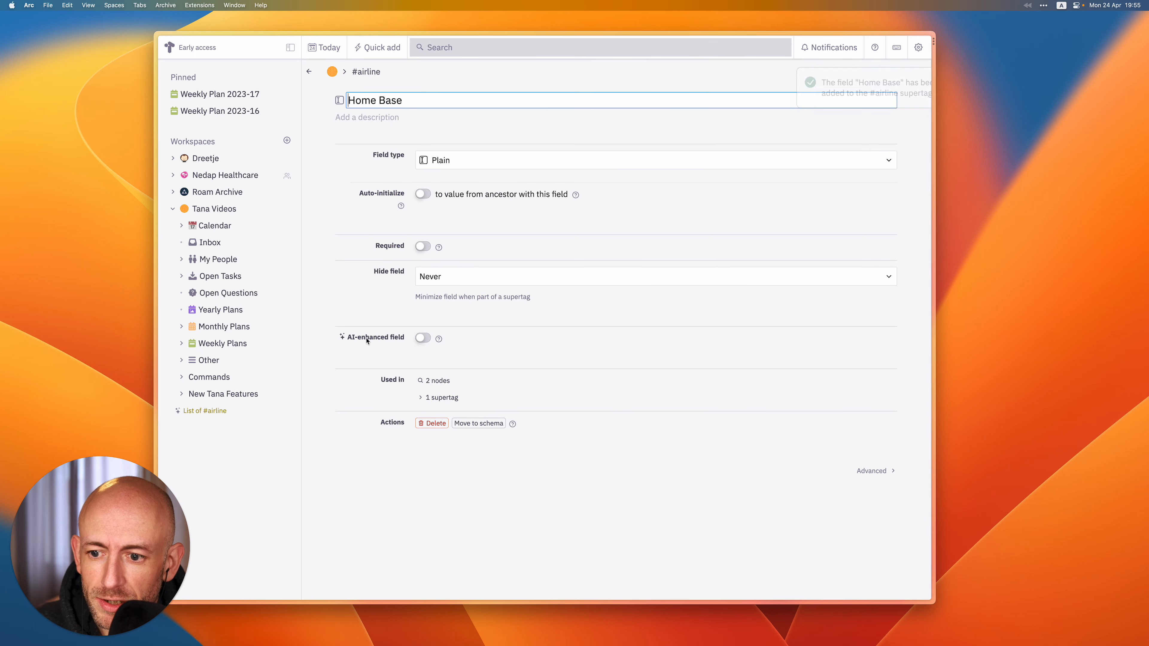
click(423, 338)
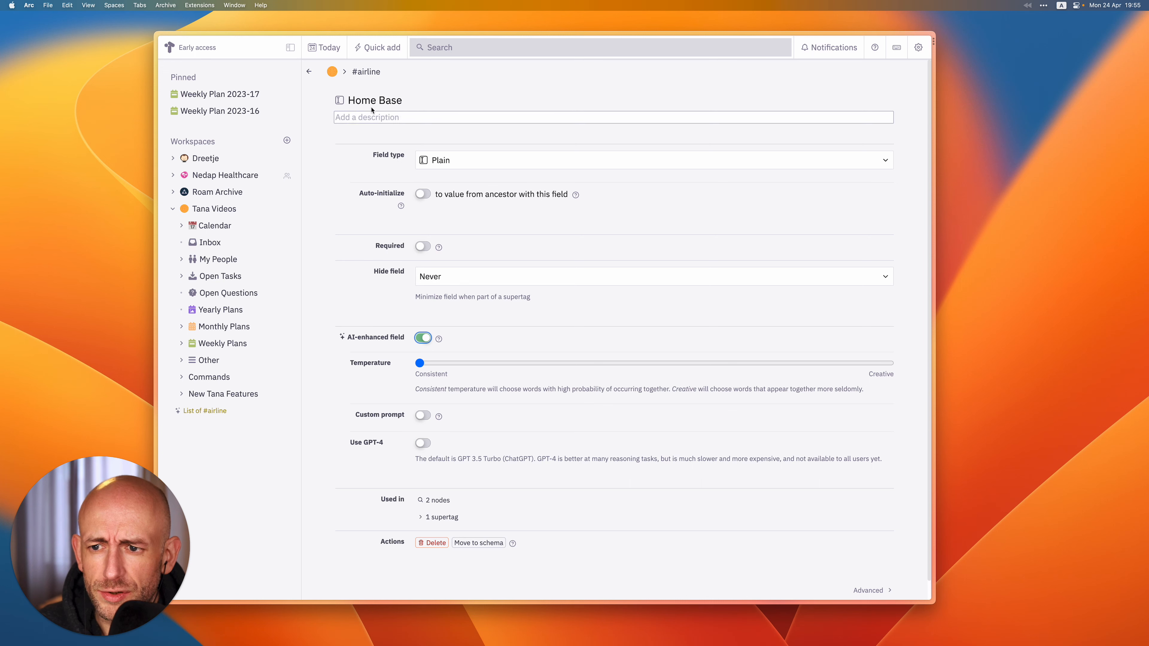
click(309, 72)
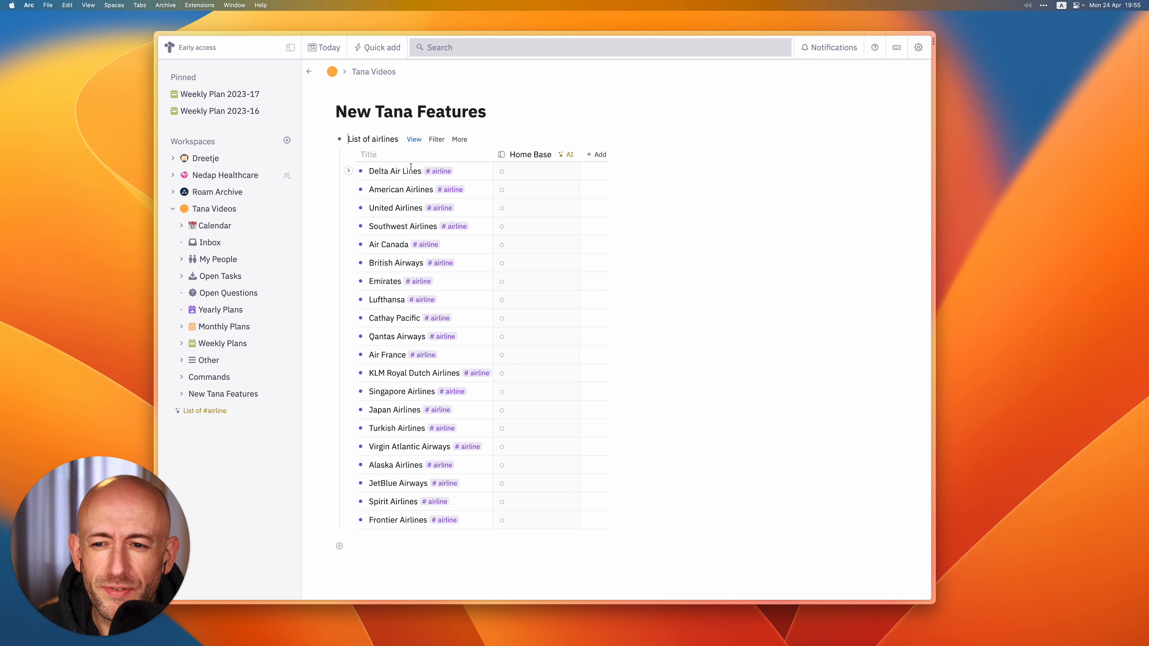
- Open the Delta Air Lines node and fill its Home Base field with AI
click(360, 171)
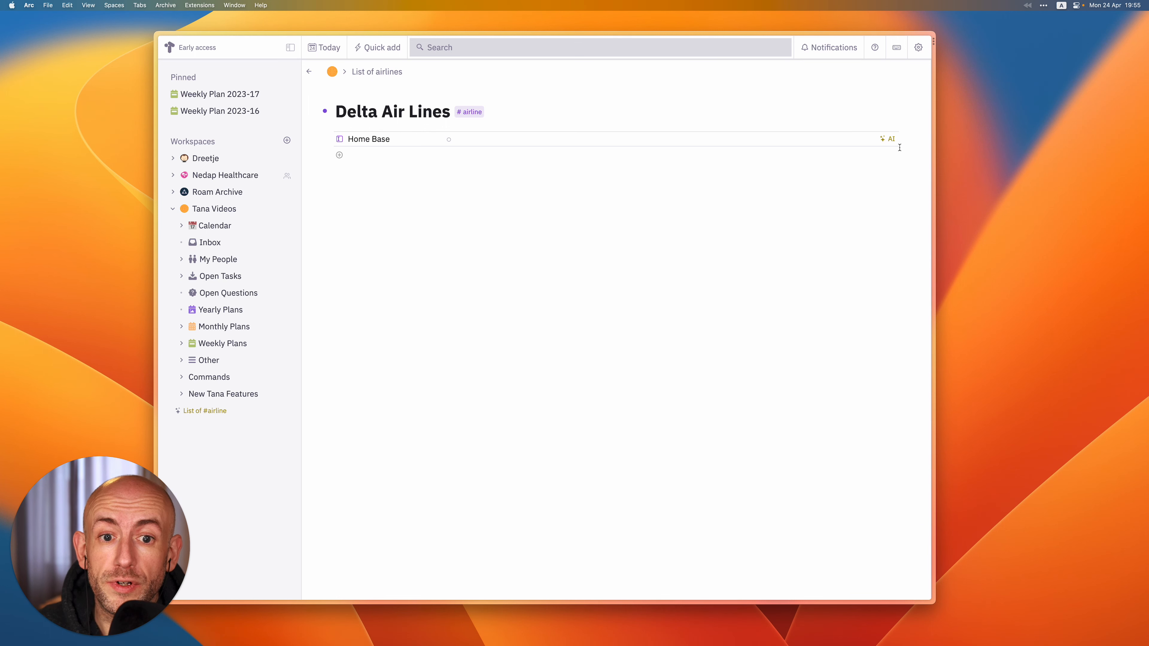
click(889, 139)
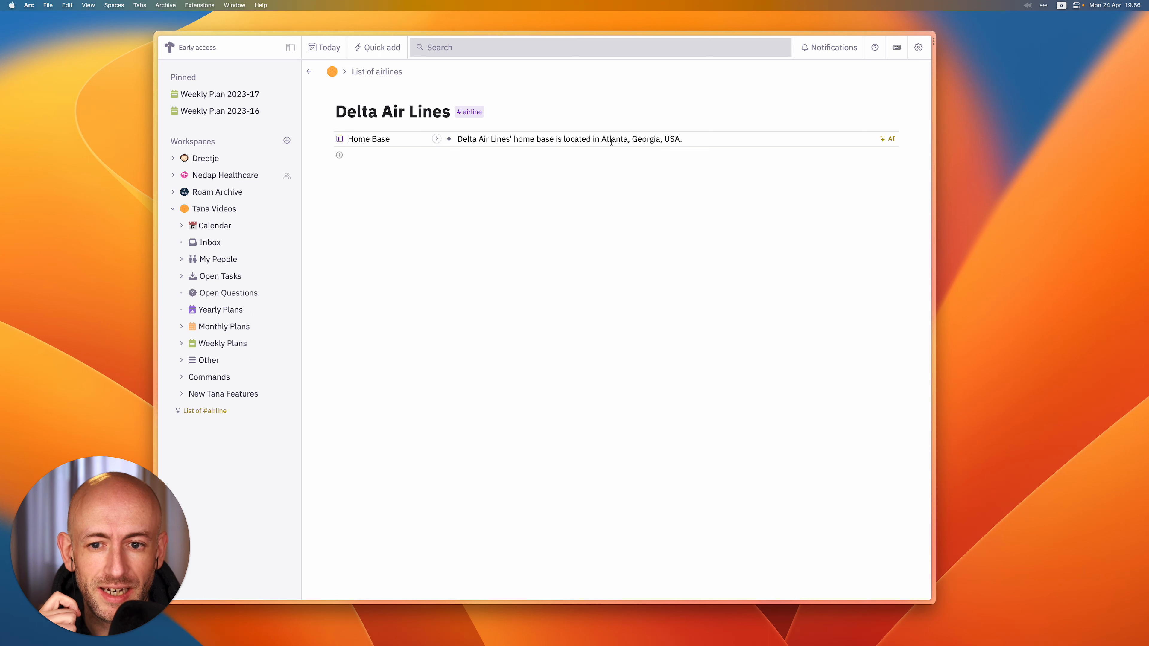
- Enable a custom prompt in the Home Base field's configuration and open a widened Prompt Workbench beside it
click(338, 142)
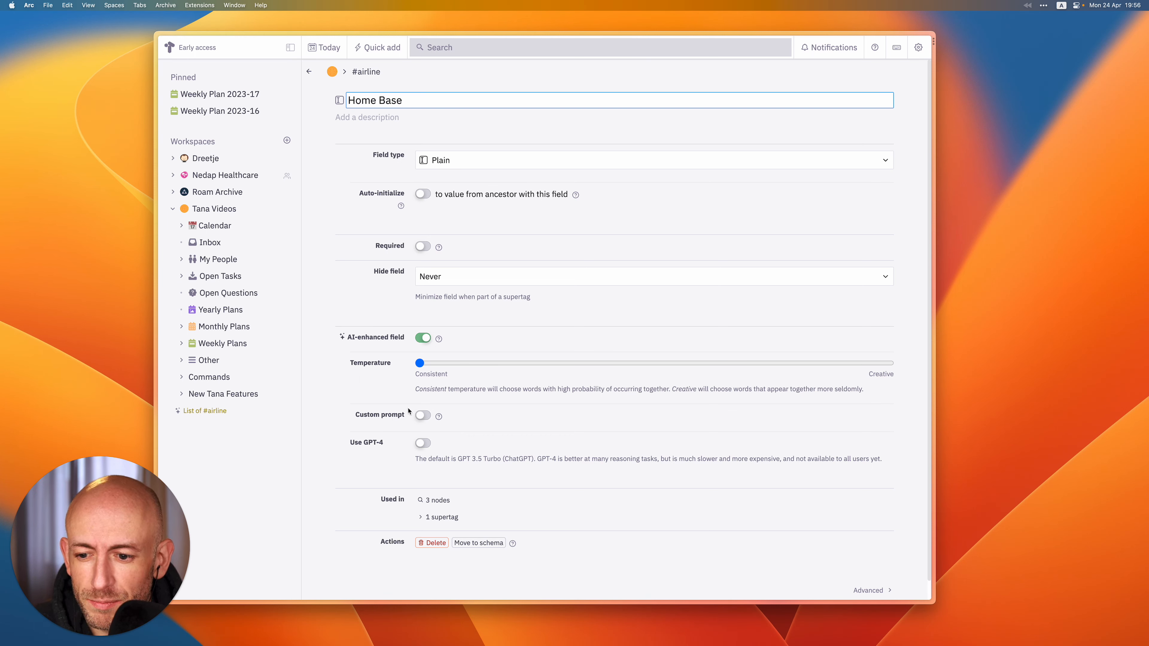
click(422, 416)
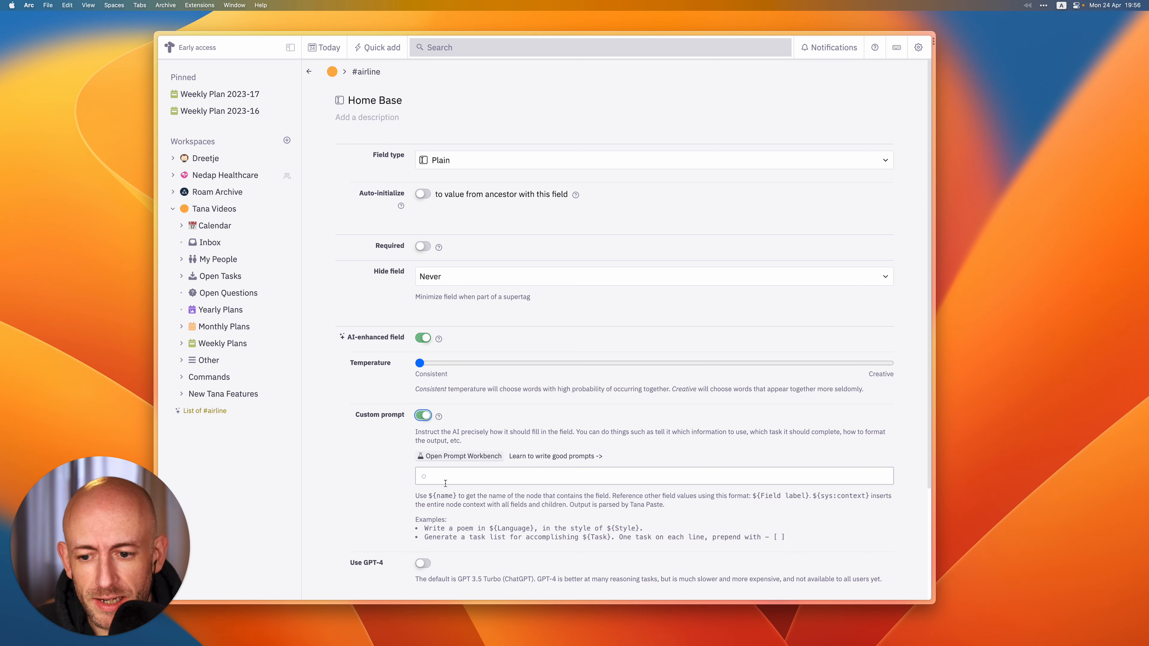
click(461, 457)
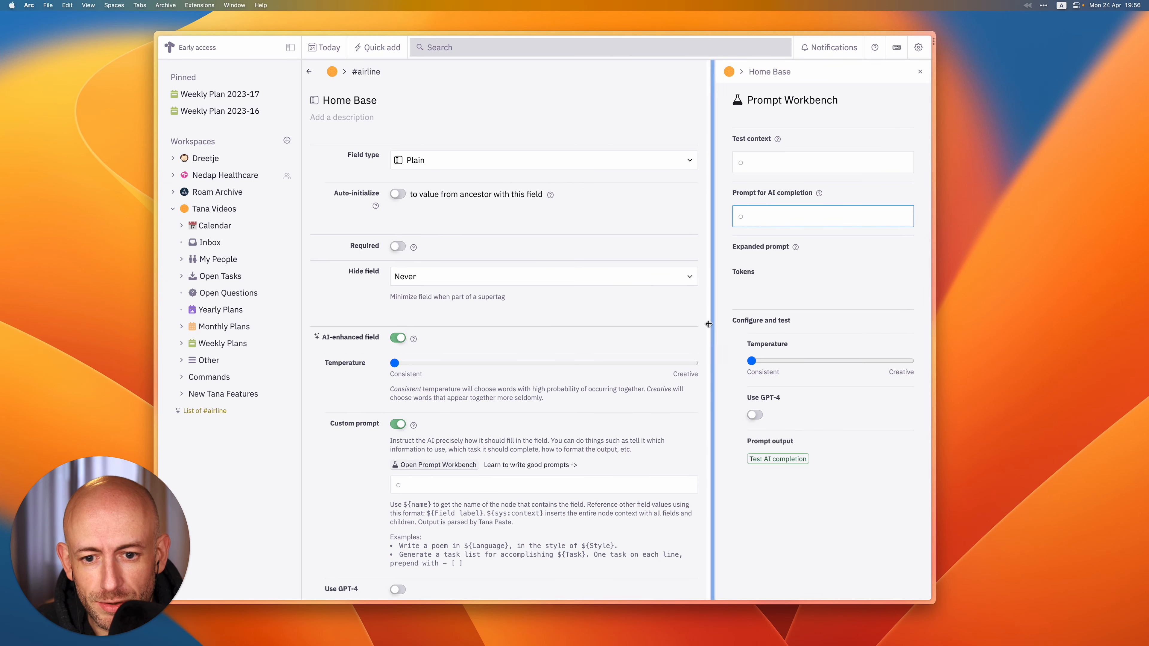
drag(715, 325, 596, 312)
- Set the test context to KLM and begin the AI completion prompt with "Give the home base for the following airline."
click(724, 143)
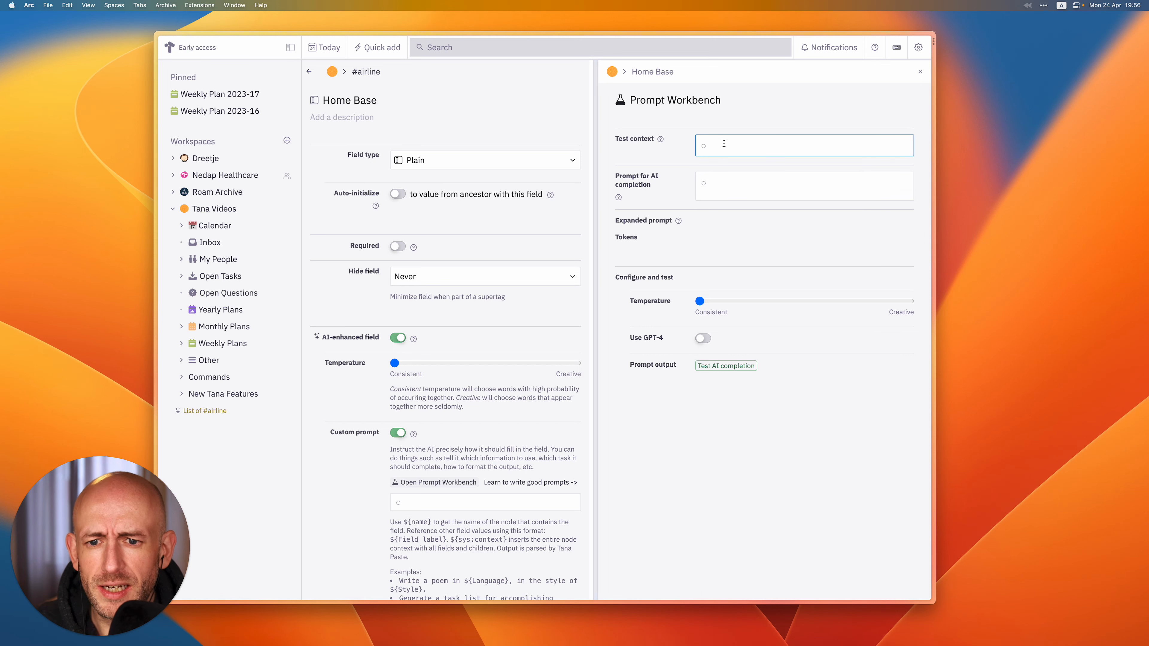
text(KLM)
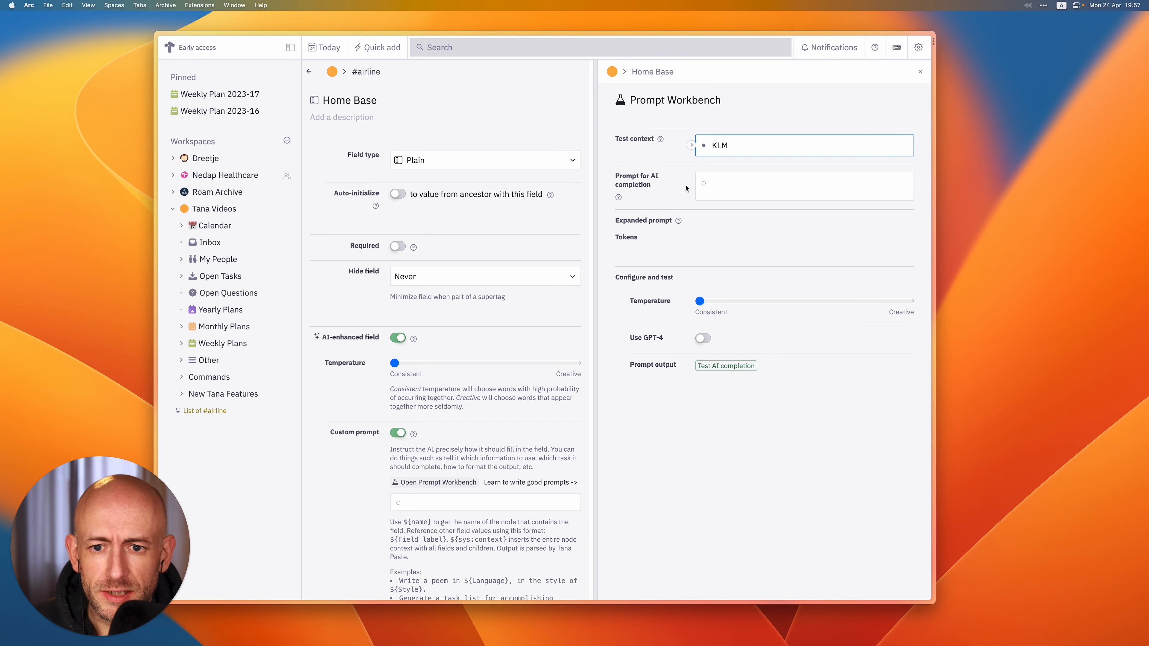
click(721, 185)
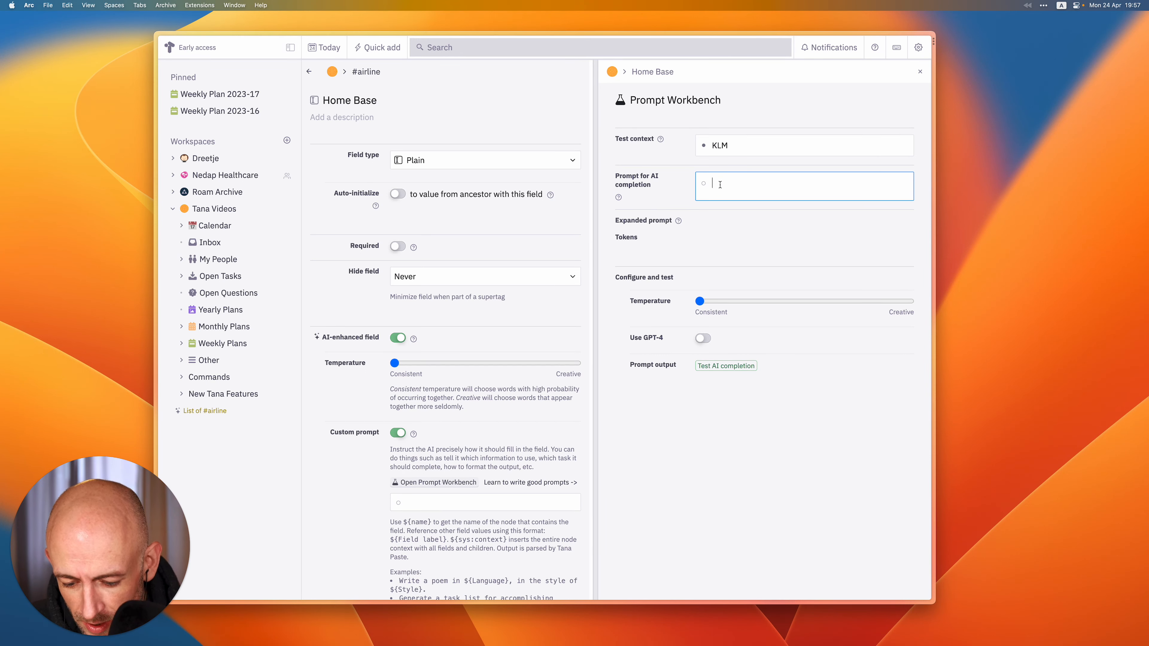
text(Giv)
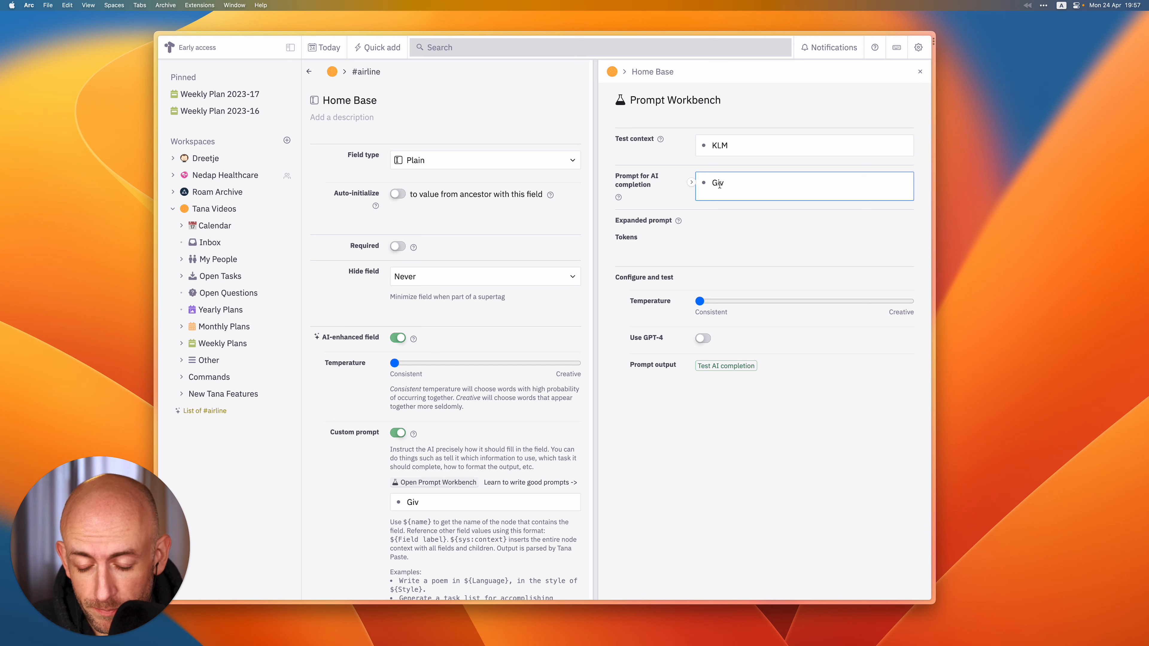
text(e the home base)
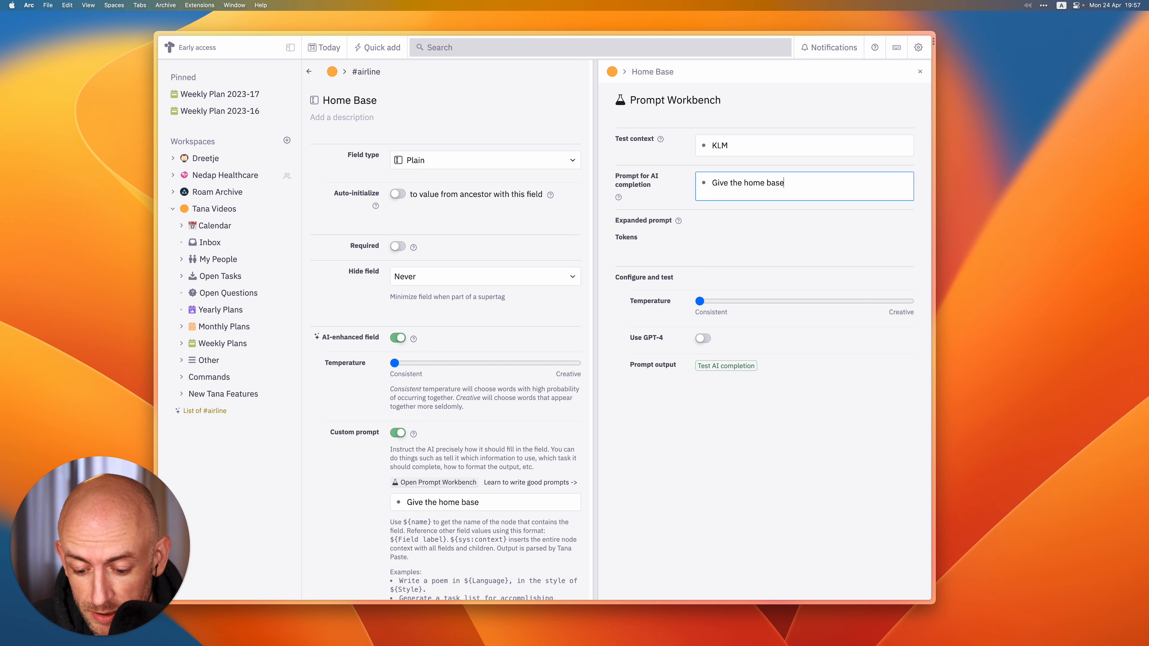
text( for the followi)
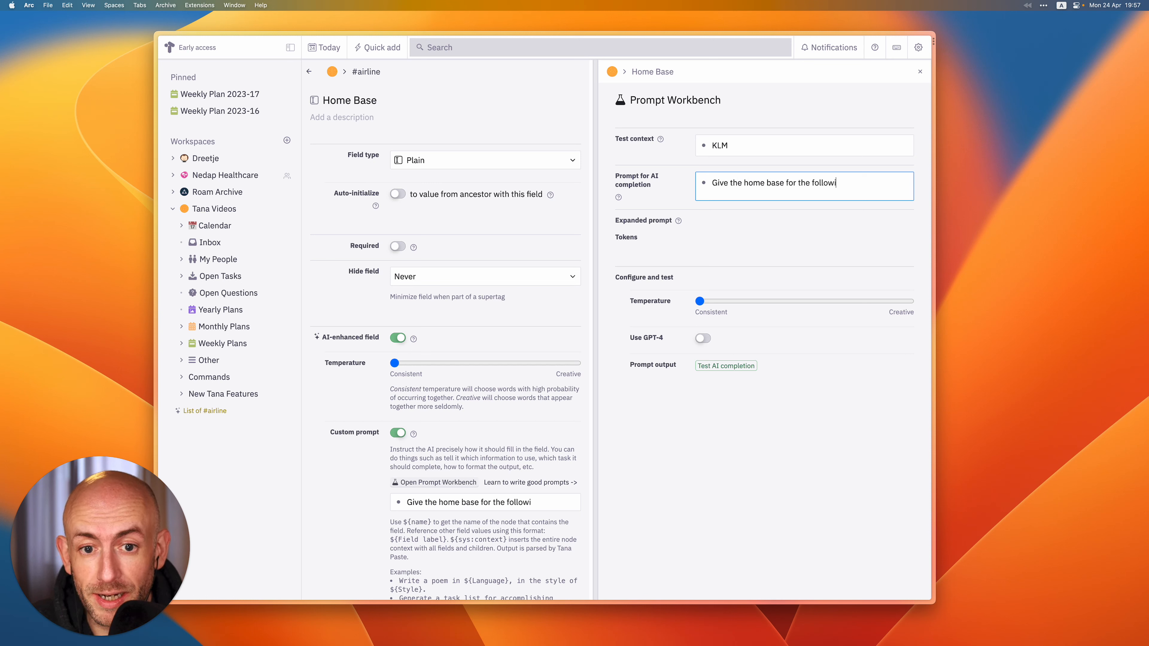
text(ng airline)
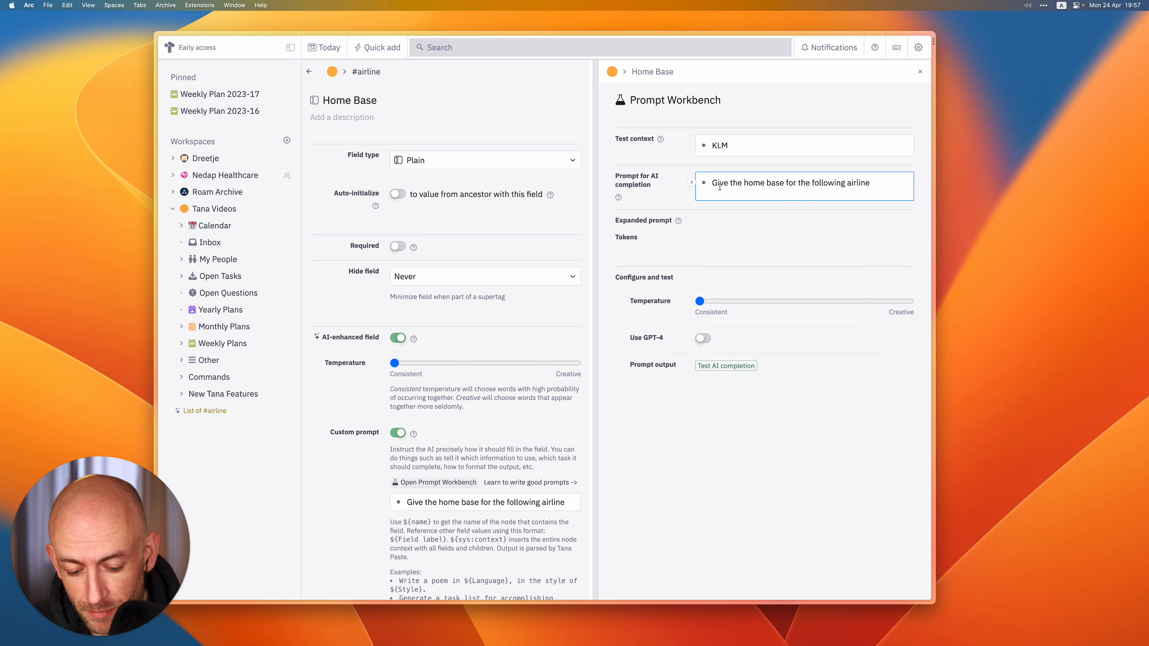
text(.)
- Add an example to the prompt, separated by a blank line: "Example:", "Input: Emirates" and "Output: Dubai"
key(Return)
text(Exam)
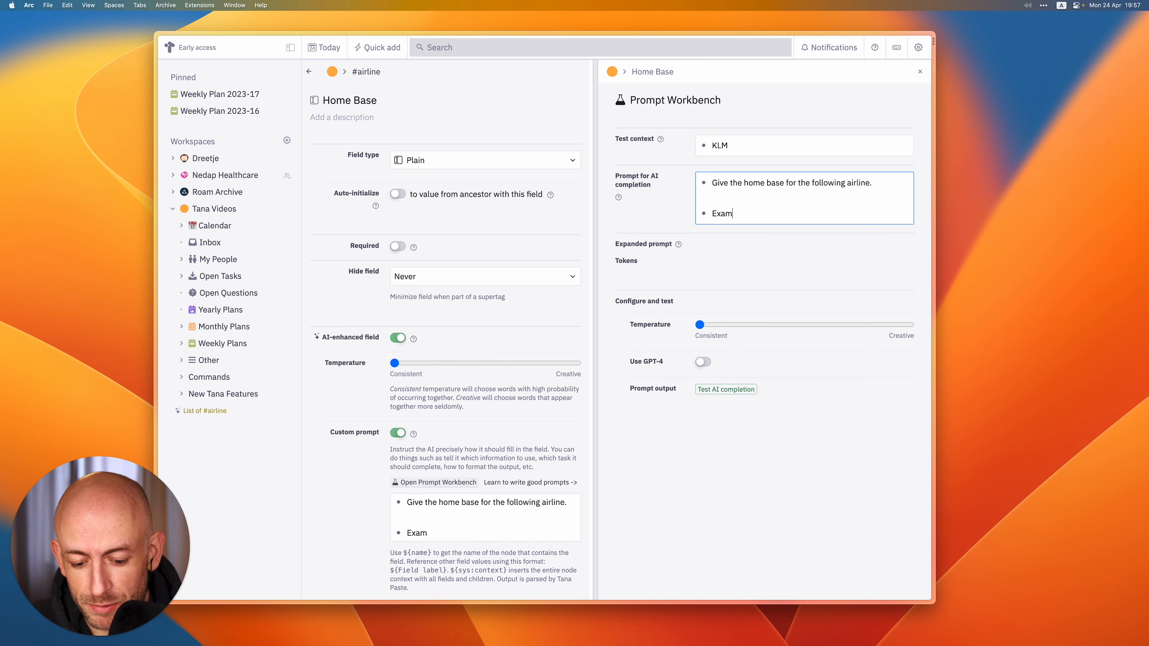
text(ple:)
key(Return)
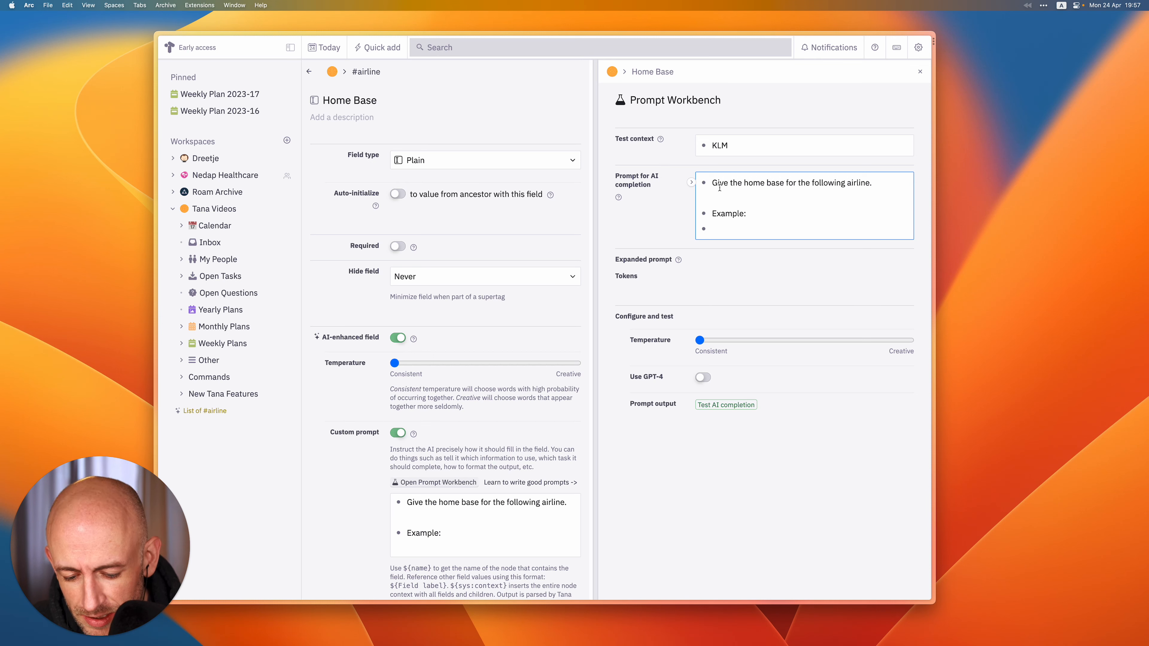
text(Input:)
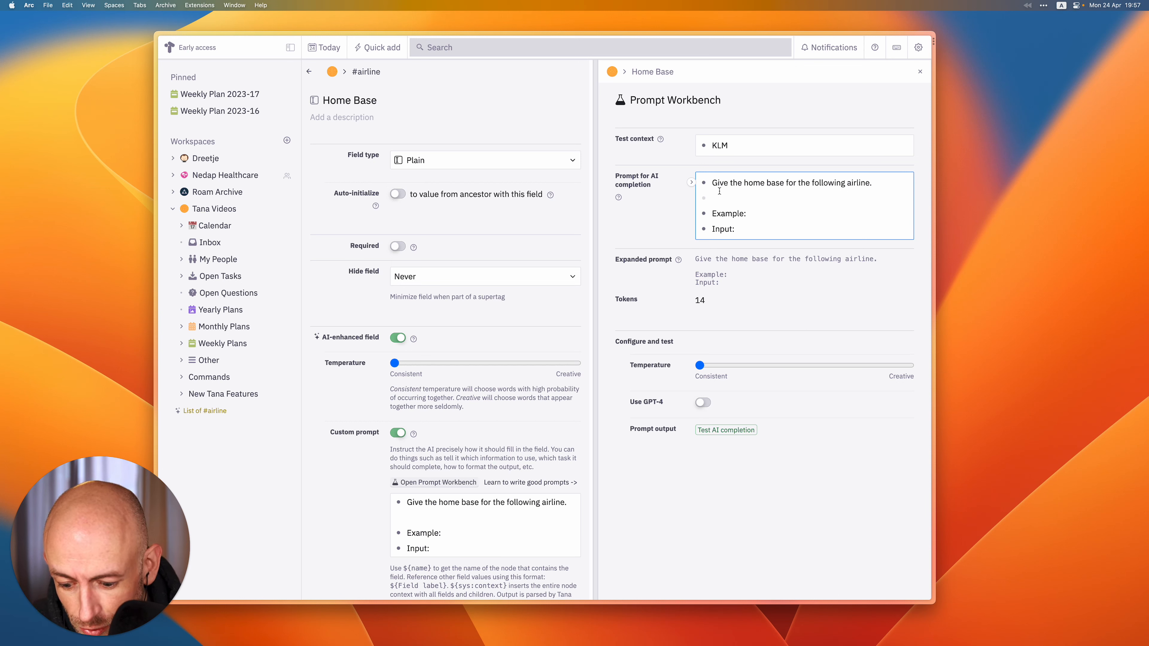
text(Emirates)
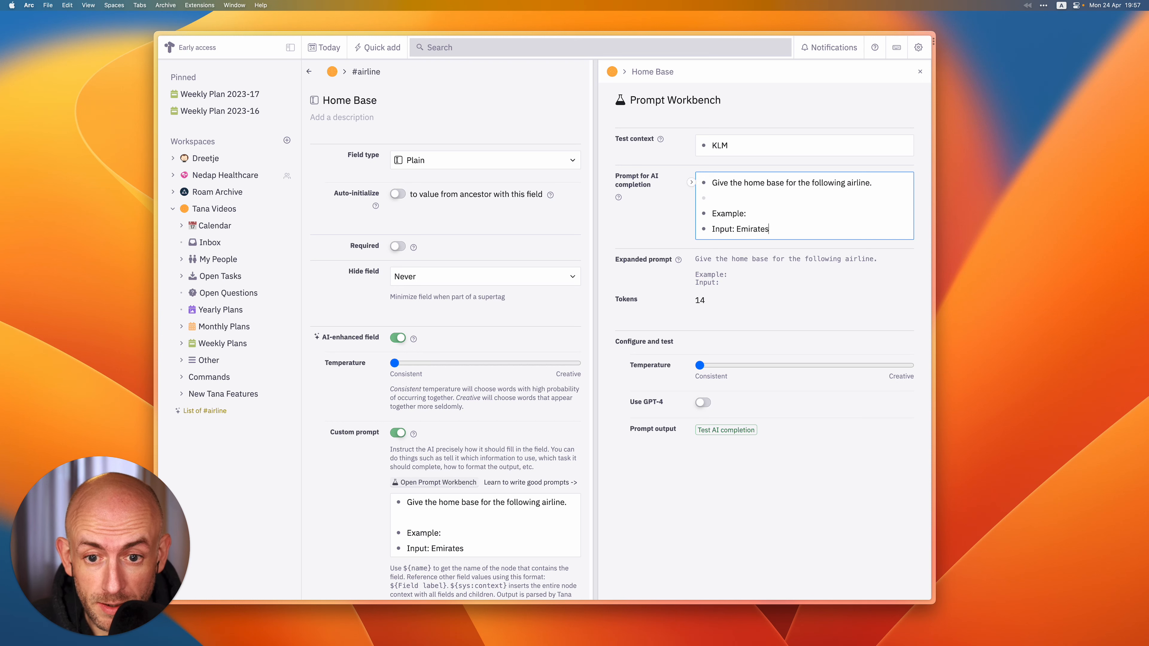
key(Return)
text(Out)
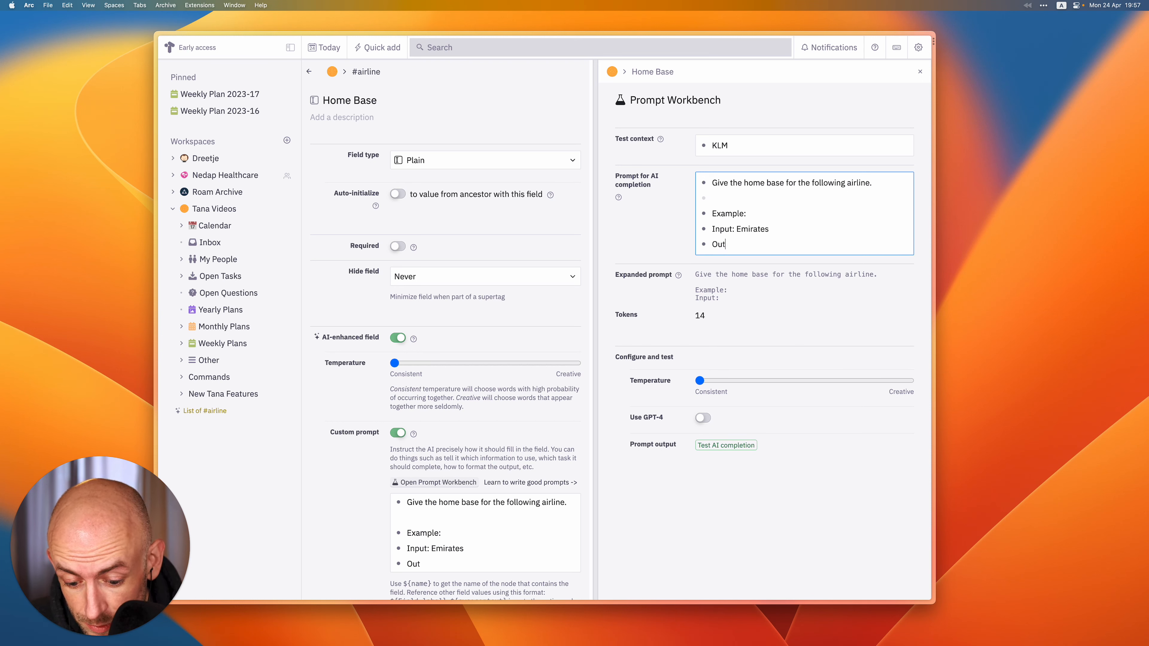
text(put: Dubai)
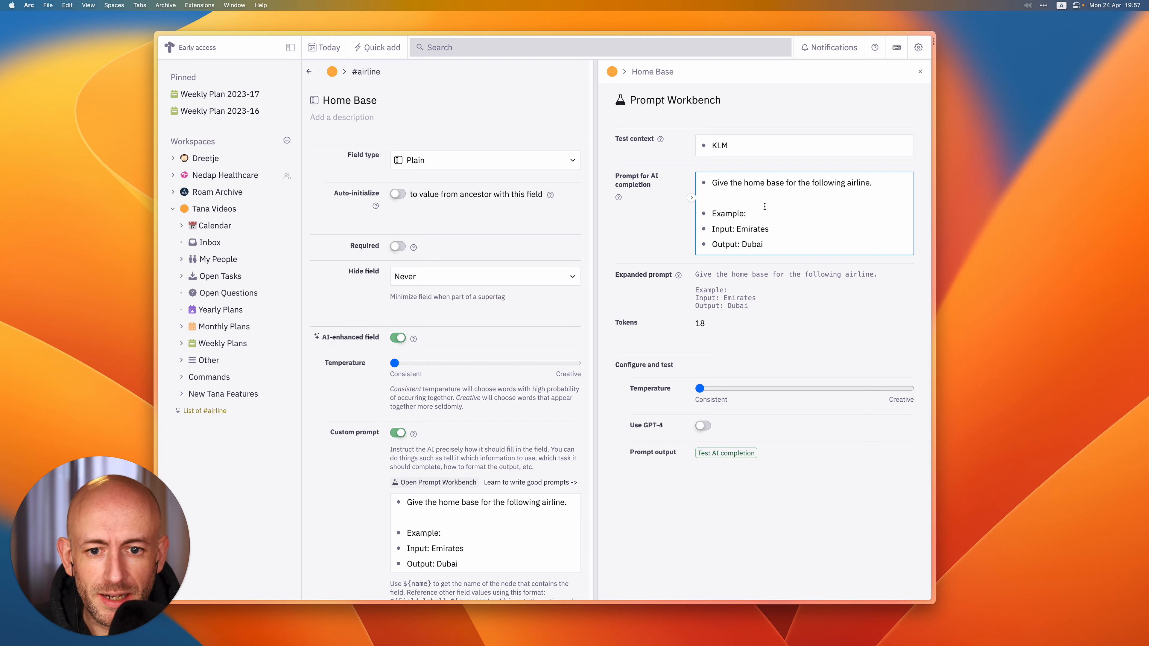
- Append the lines "Input: ${name}" and "Output:" to the prompt and test the AI completion
key(Return)
text(I)
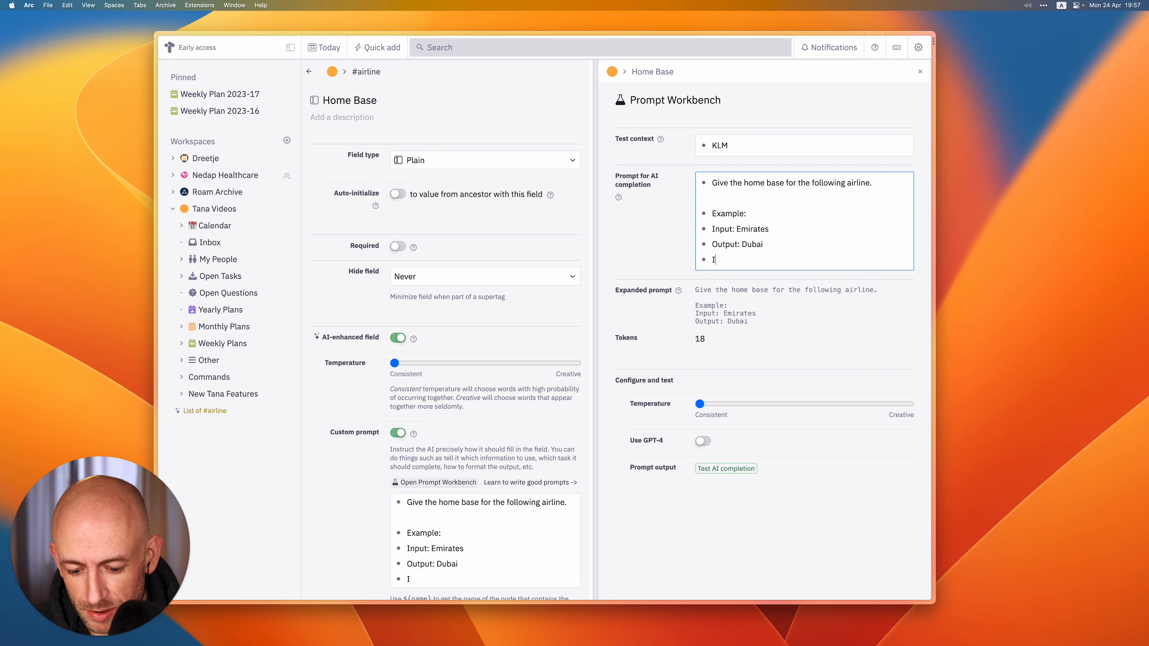
text(nput:)
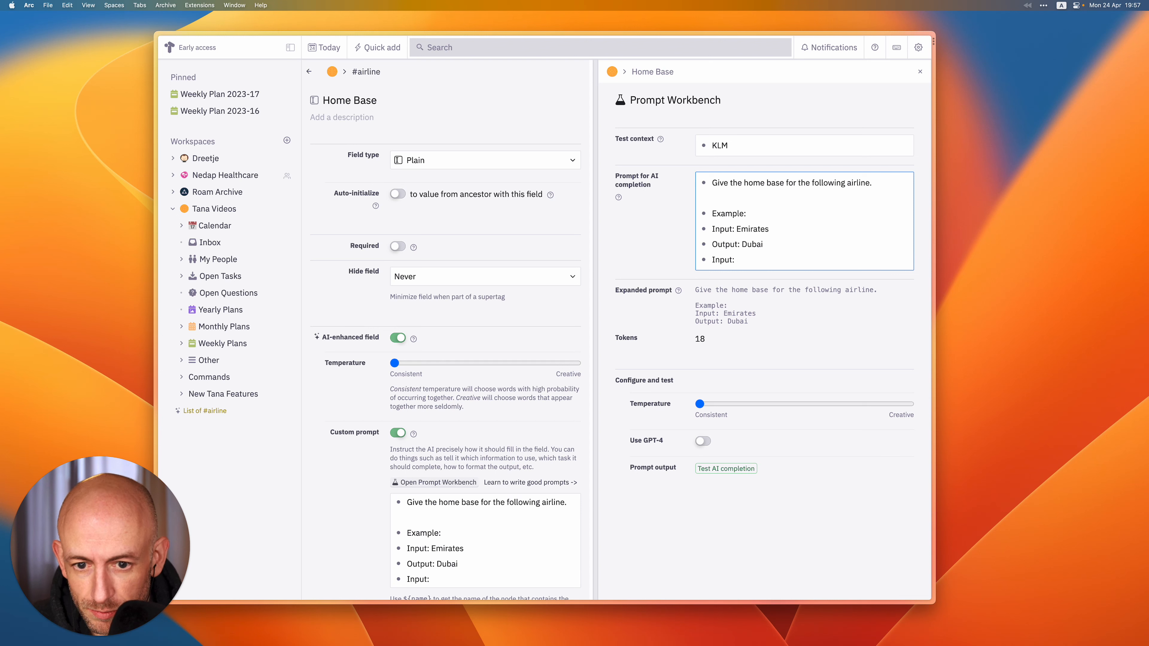
text( ${)
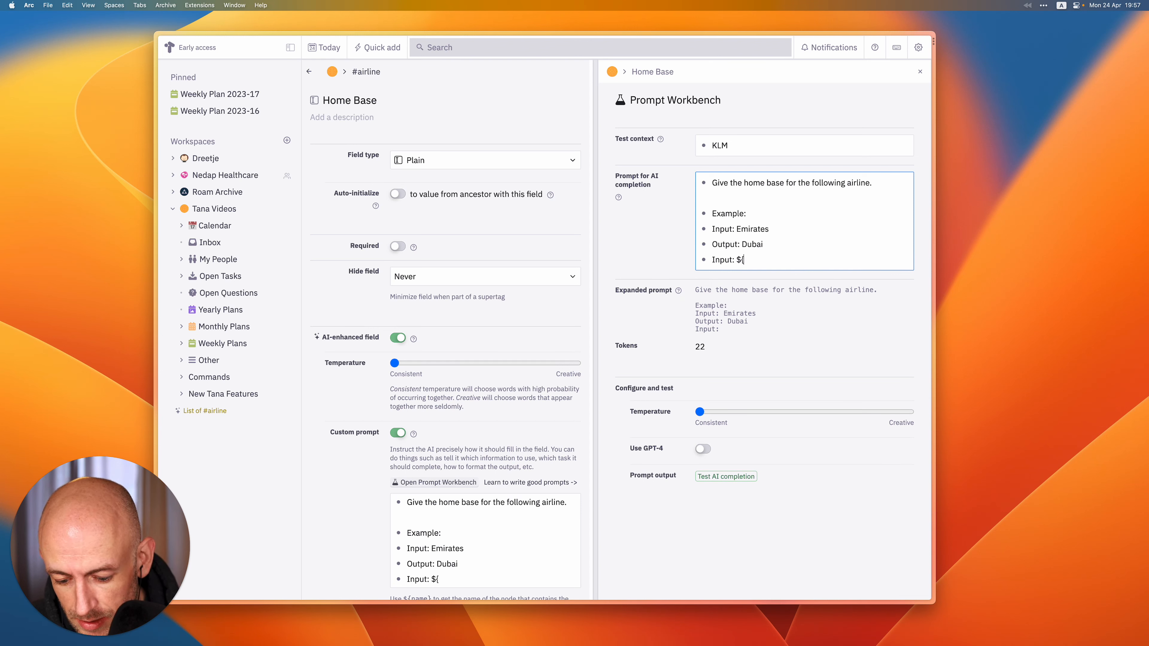
text(name})
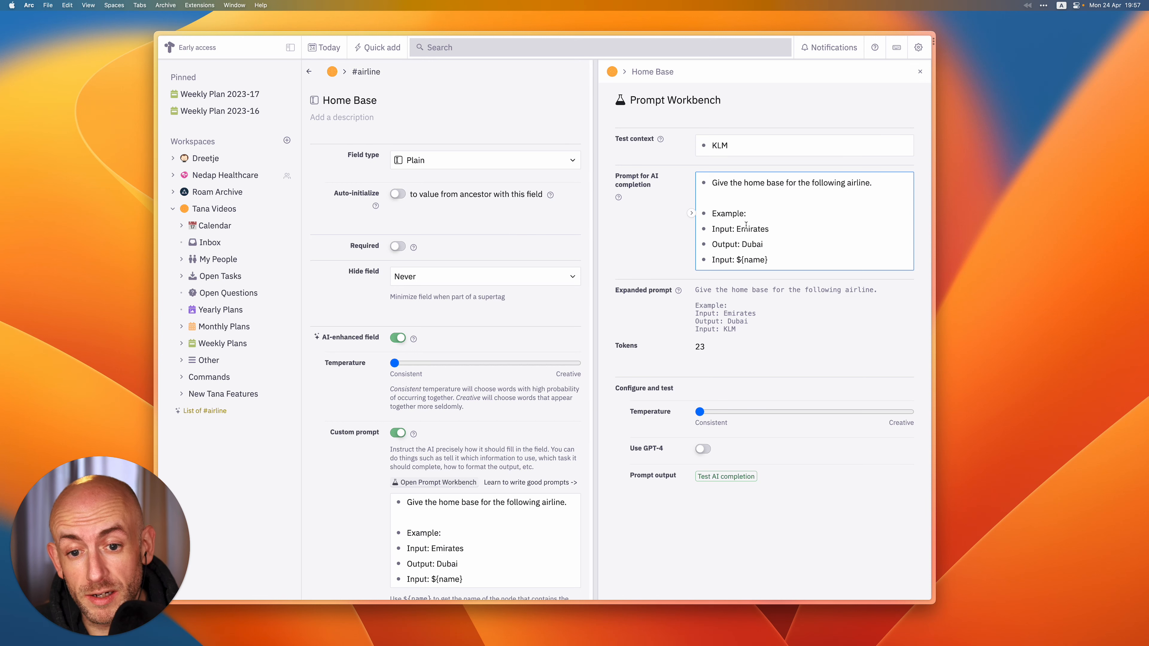
key(Return)
text(Output:)
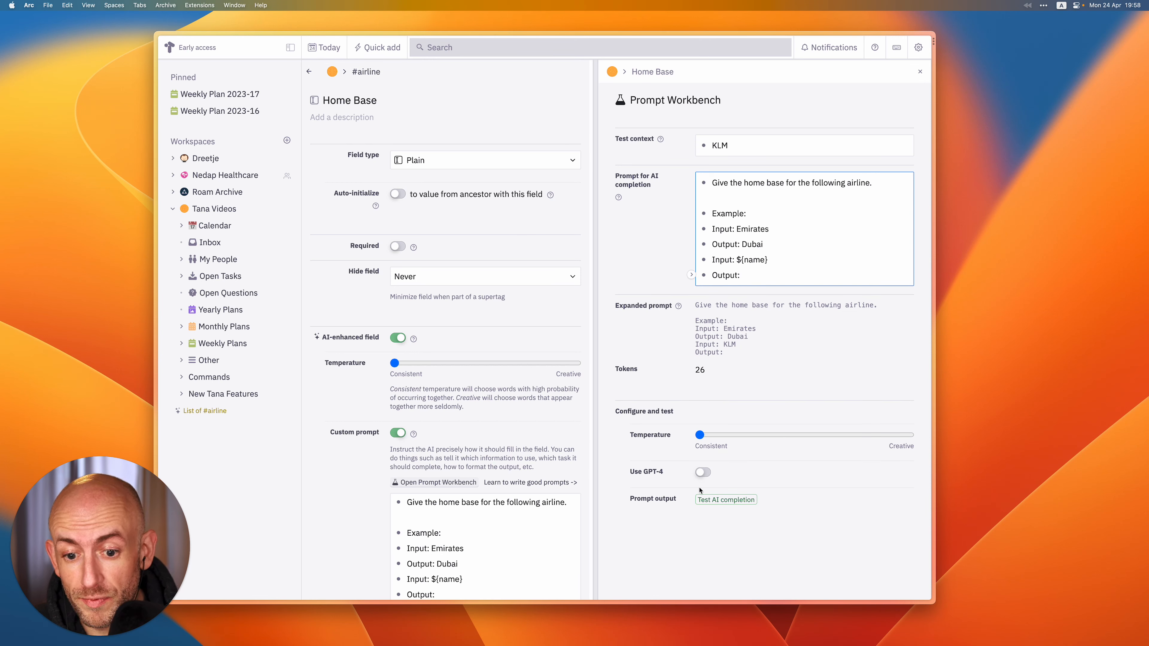
click(717, 501)
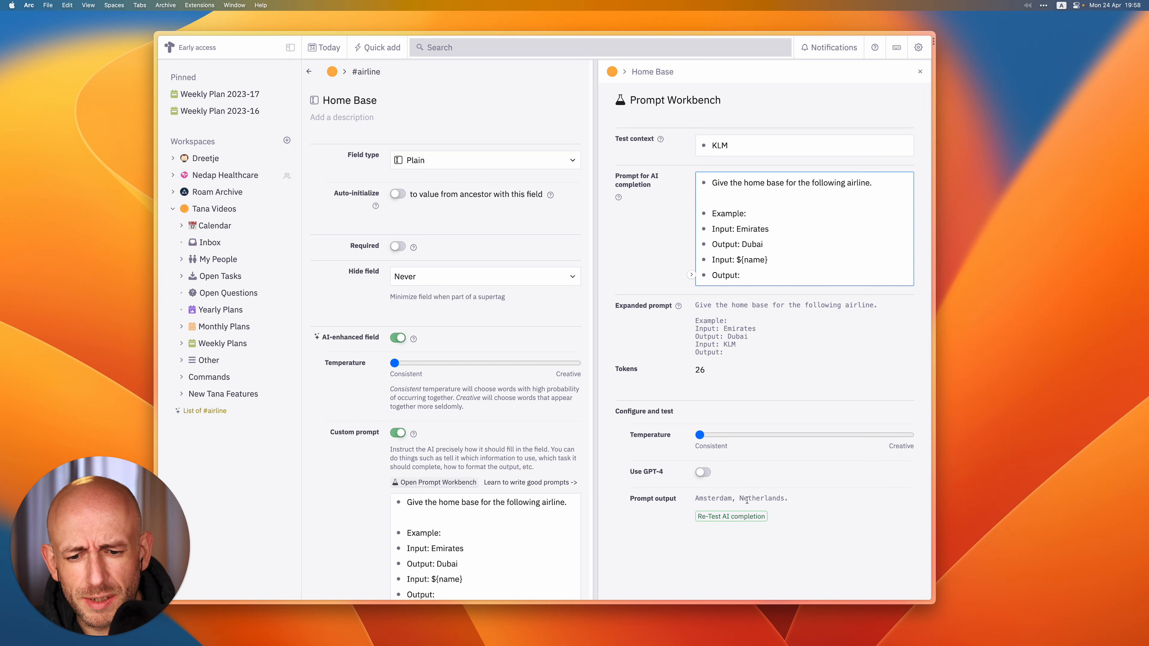
- Insert "Do not mention the country, just the city." below the prompt's first line and re-test the AI completion
click(878, 182)
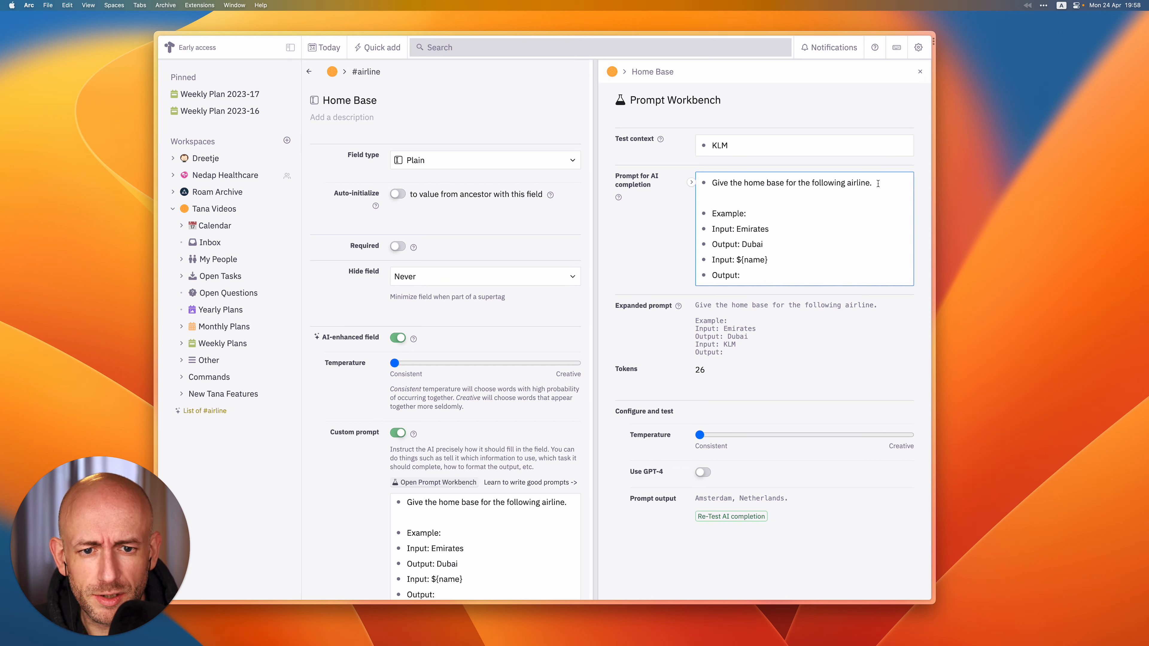
key(Return)
text(Do)
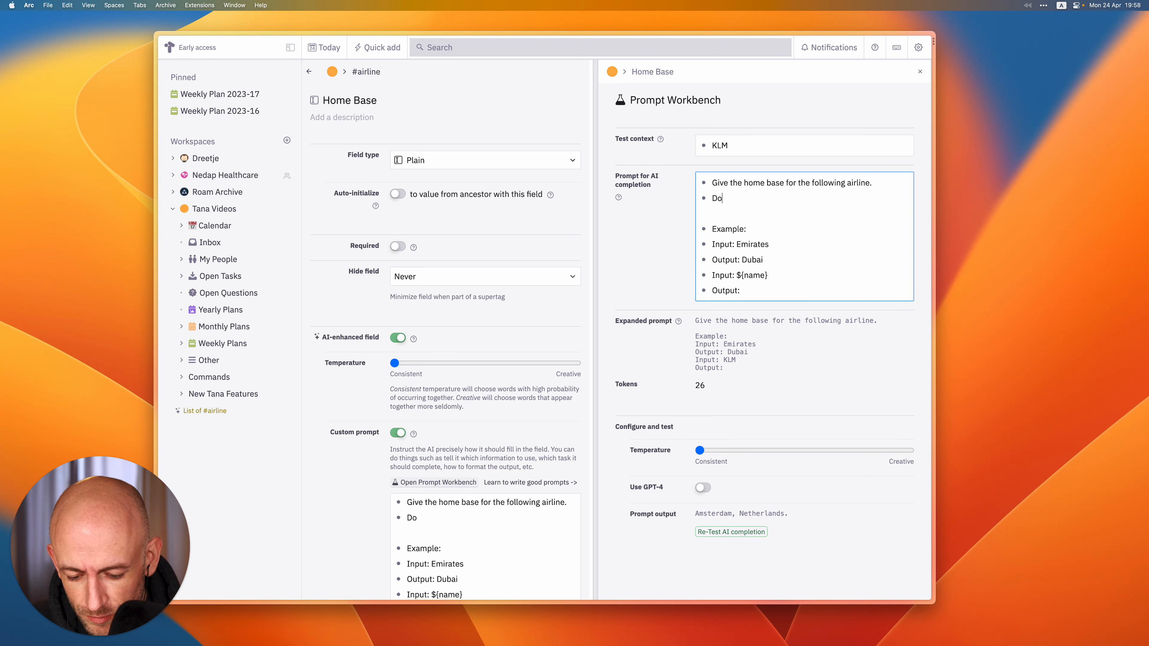
text( not mention th)
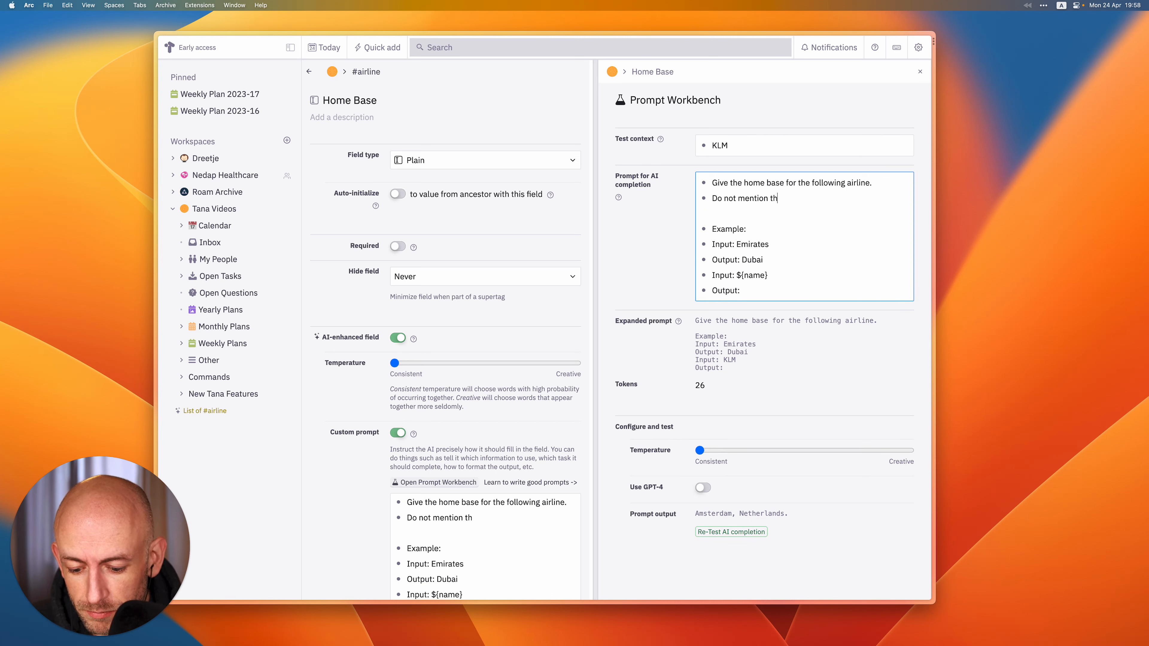
text(e country, juts)
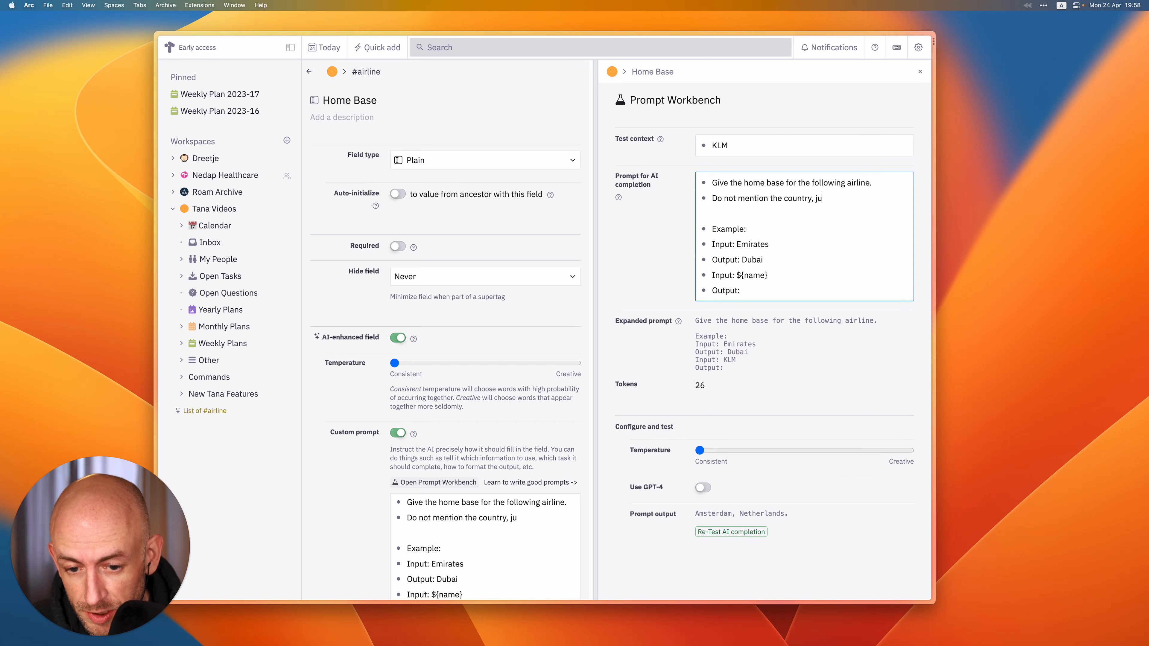
key(BackSpace)
key(BackSpace)
text(st t)
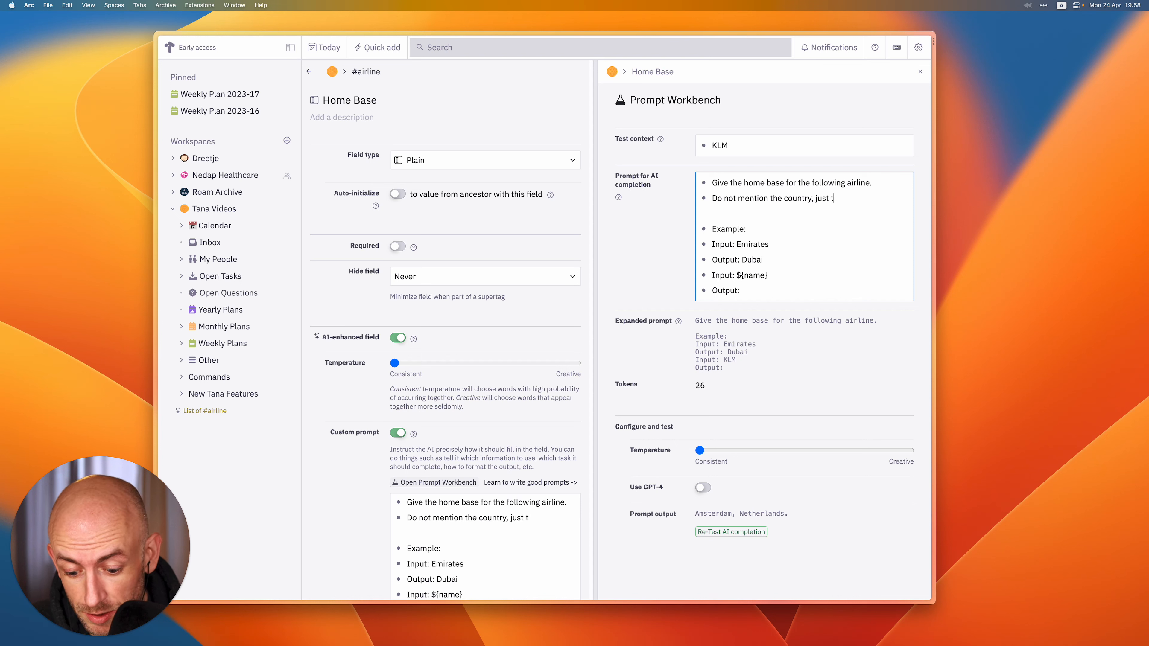
text(he city.)
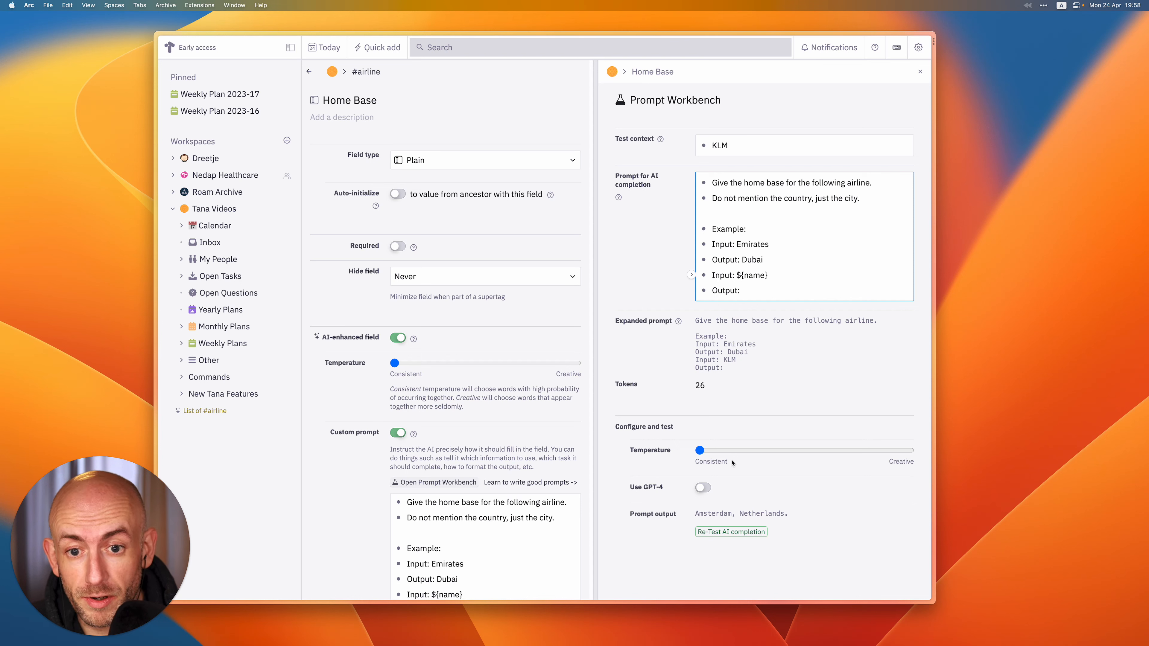
click(733, 540)
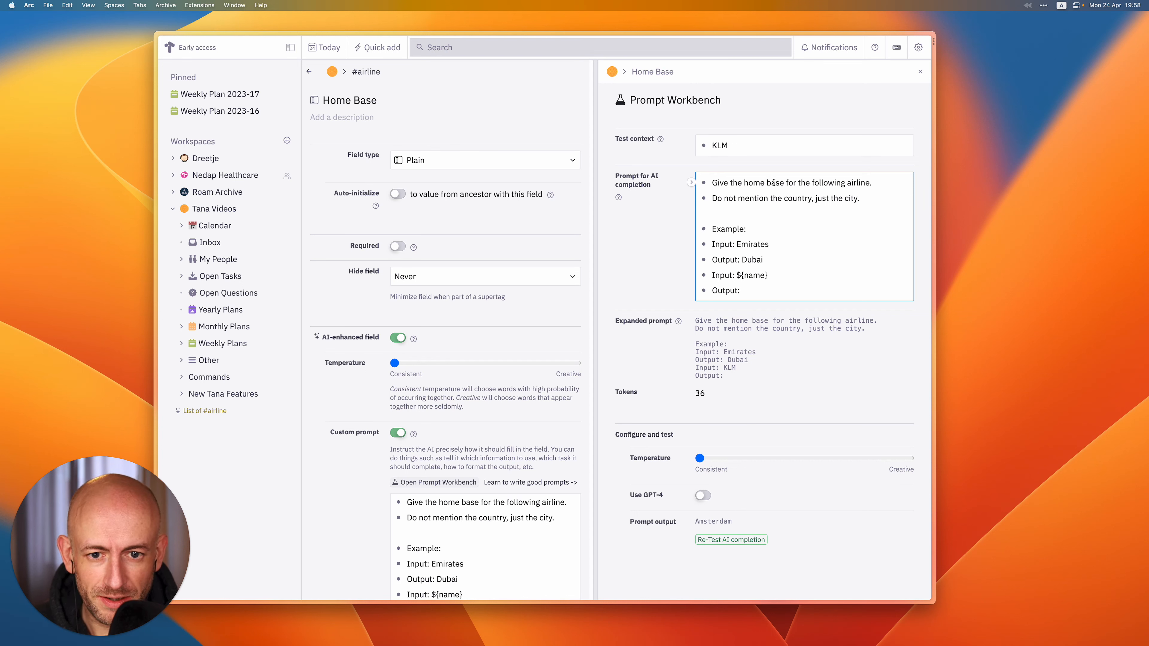
- Insert the line "Tag the city with 'place'" below "Do not mention the country, just the city." in the Home Base prompt
click(867, 199)
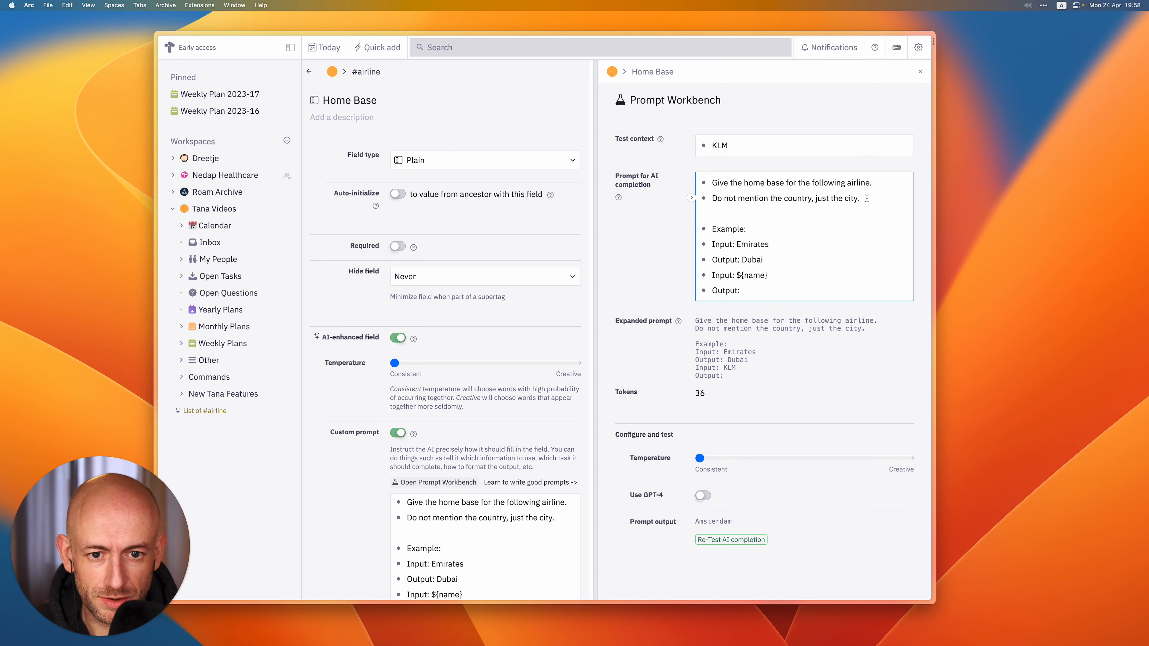
key(Return)
text(tag)
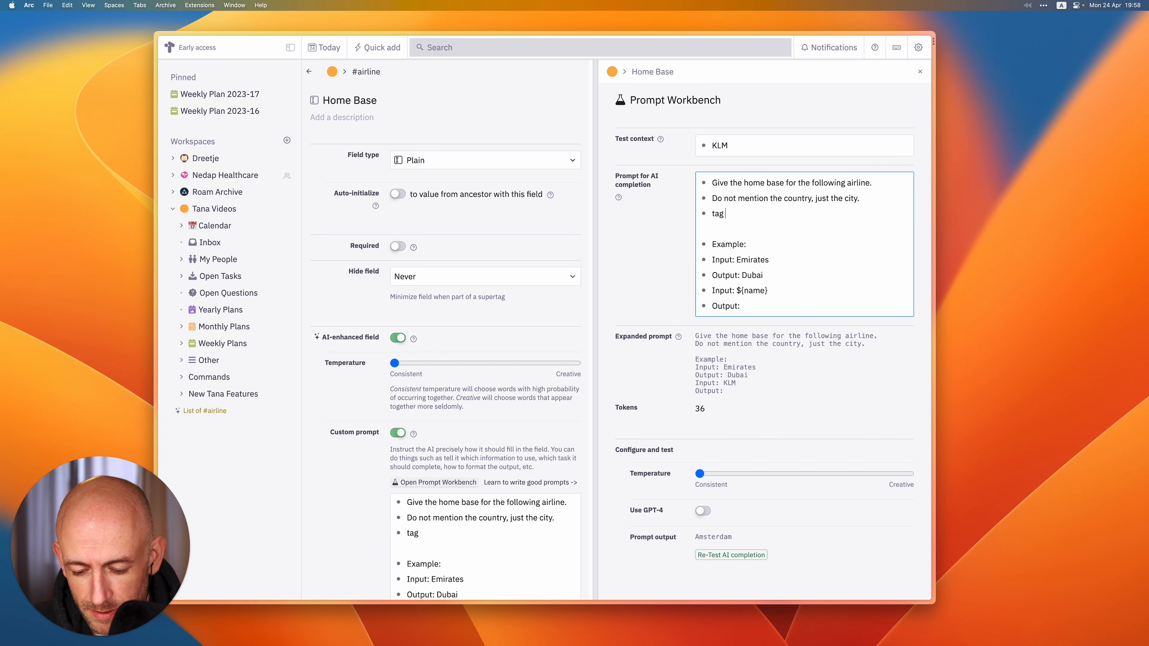
key(BackSpace)
key(BackSpace)
key(BackSpace)
text(Tag th)
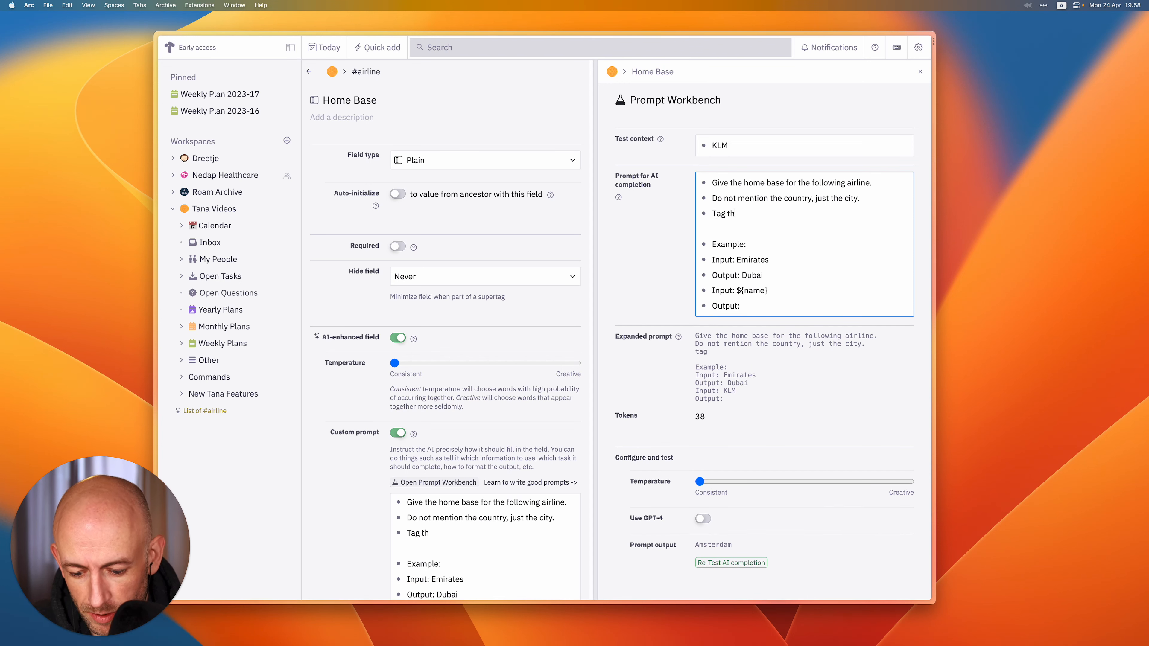
text(e city with)
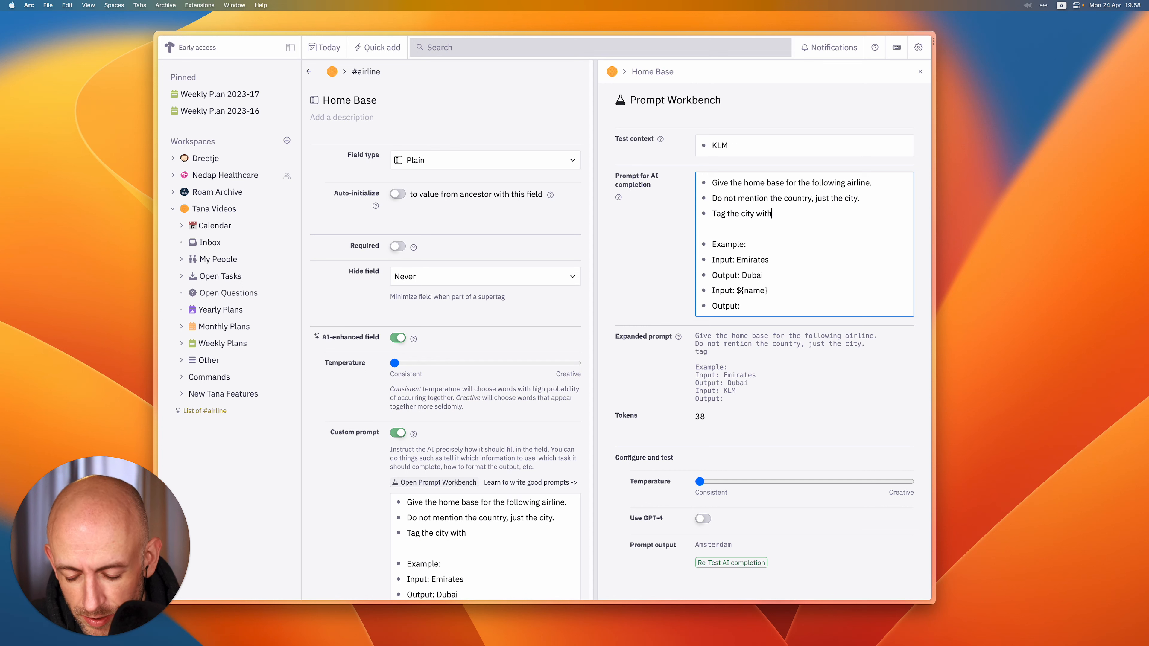
text( 'place)
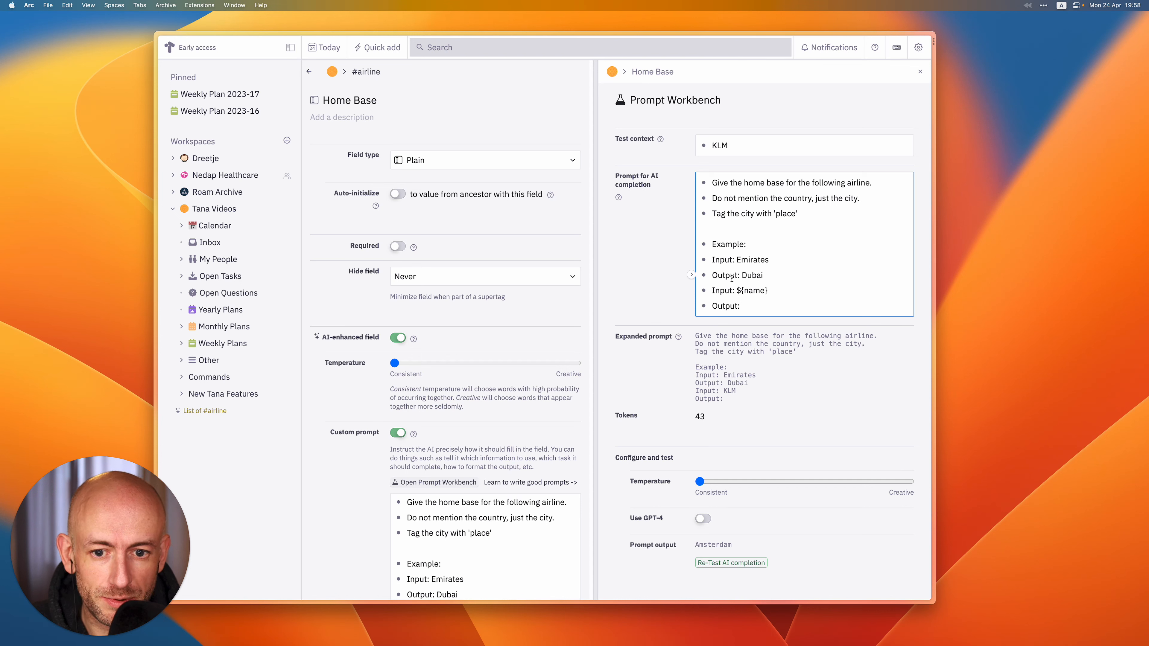
- Extend the prompt's example output to "Output: Dubai #place" and re-test the AI completion
text(#place)
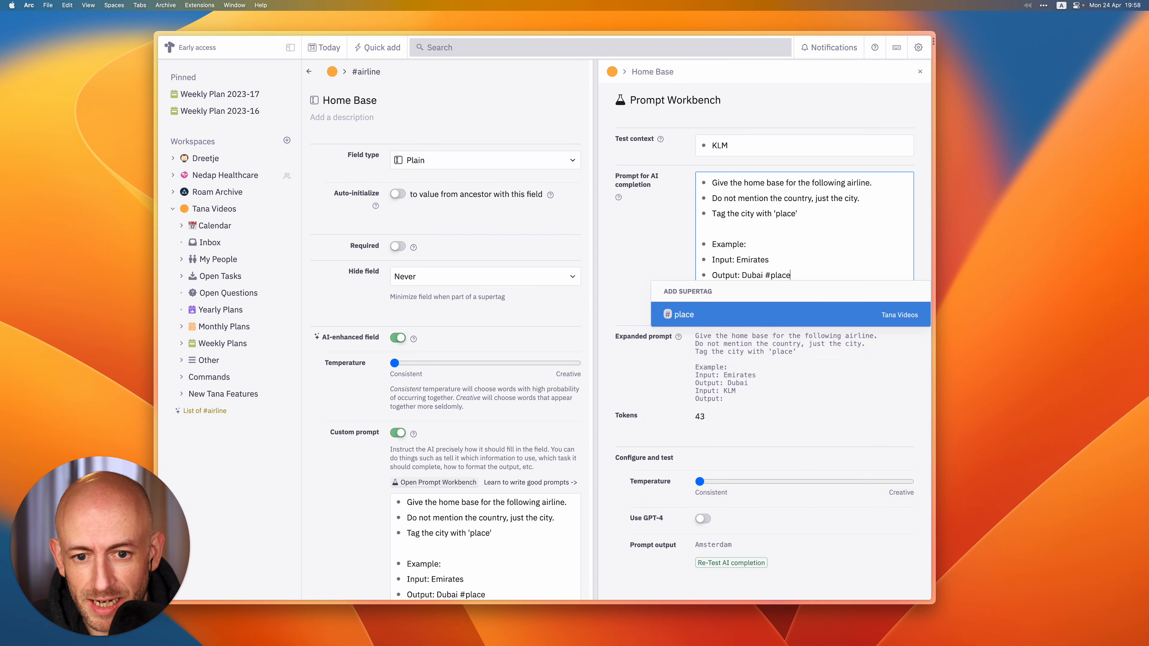
key(Return)
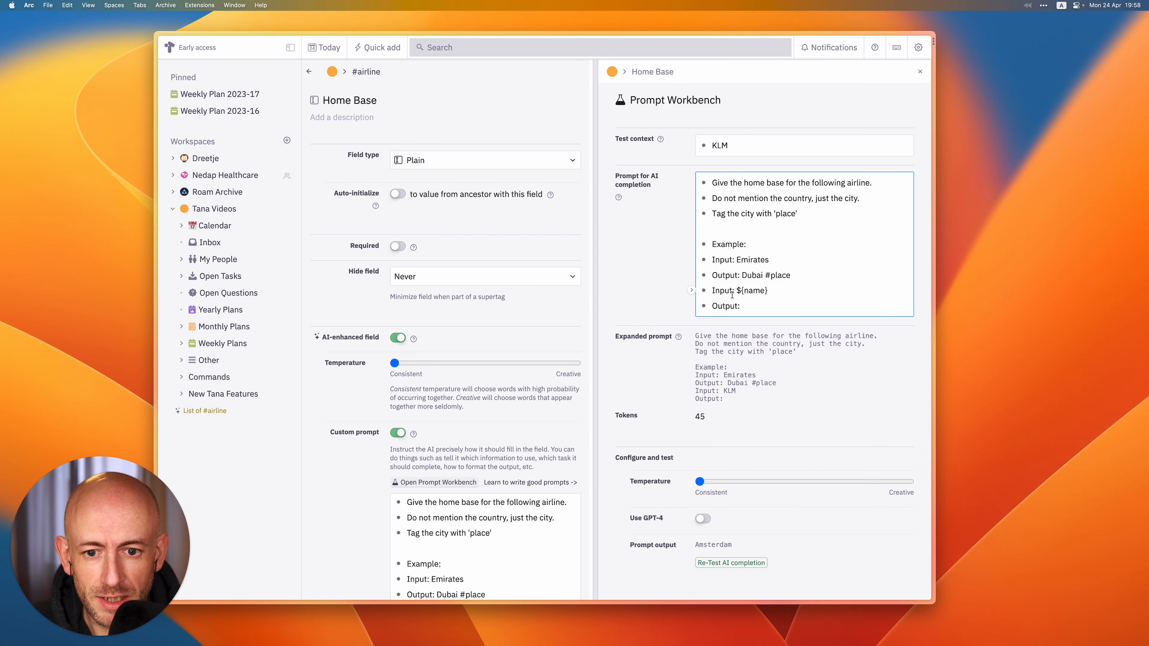
click(737, 562)
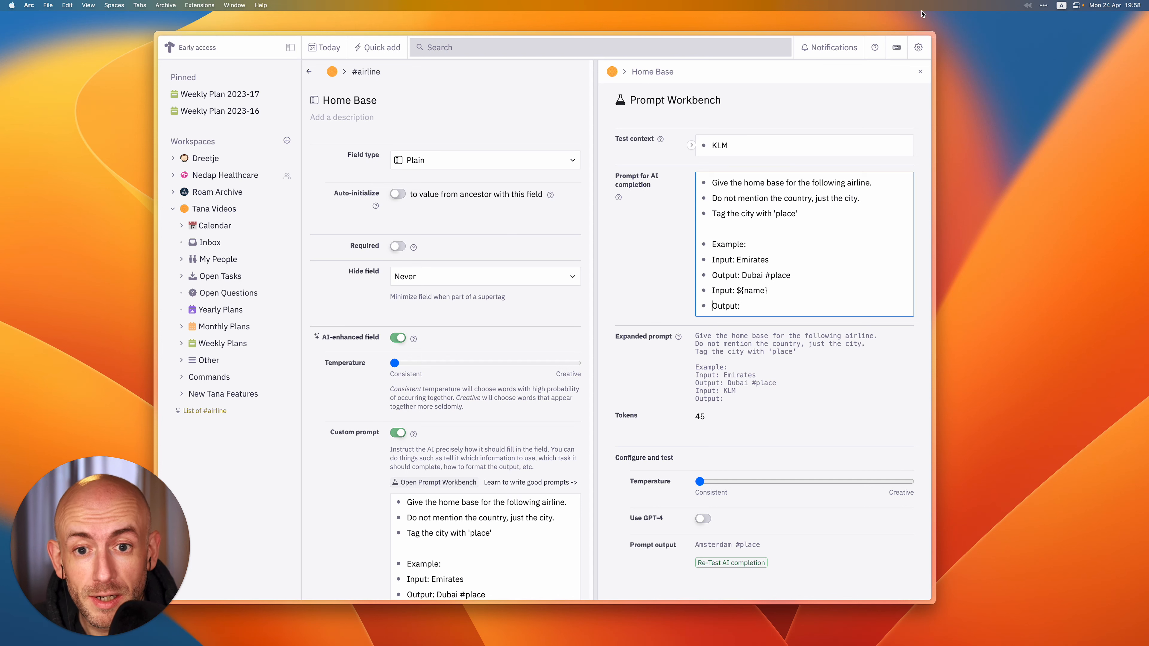
- Regenerate the Home Base of Delta Air Lines with AI, and fill the Home Base column for the whole List of airlines
click(920, 72)
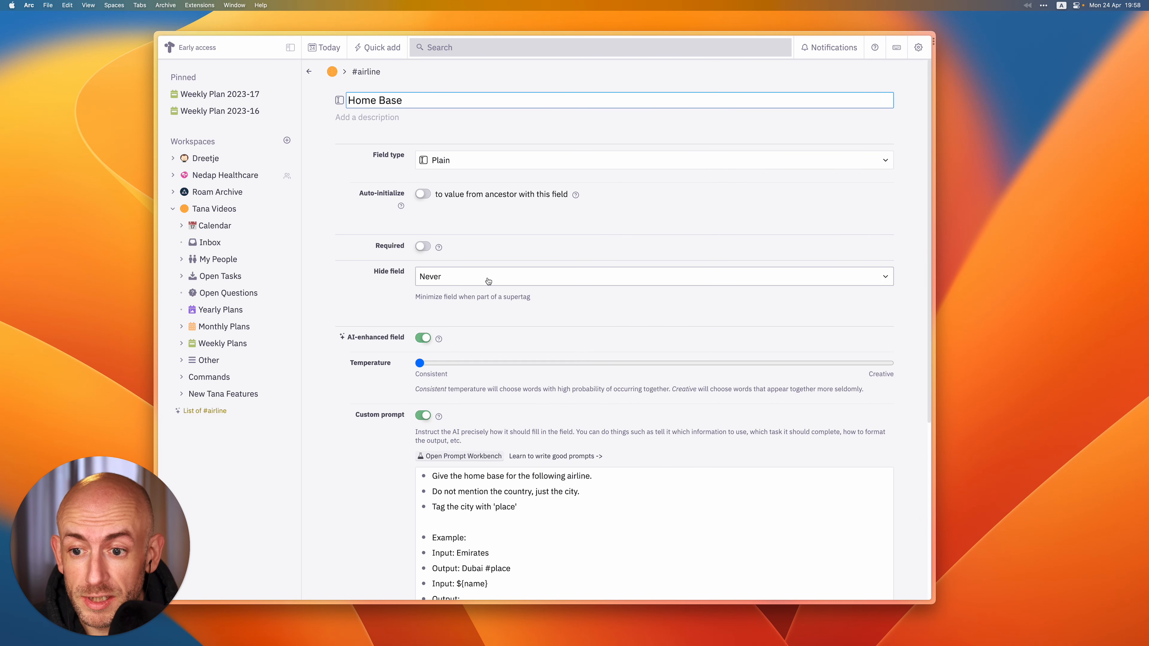
click(309, 72)
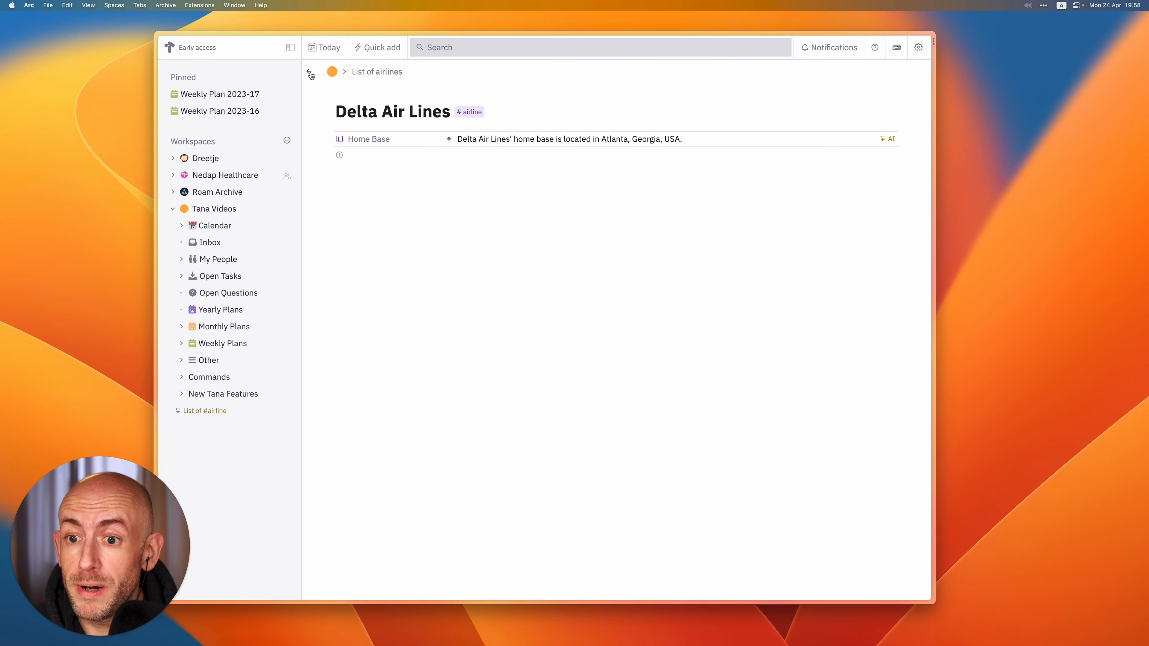
click(891, 141)
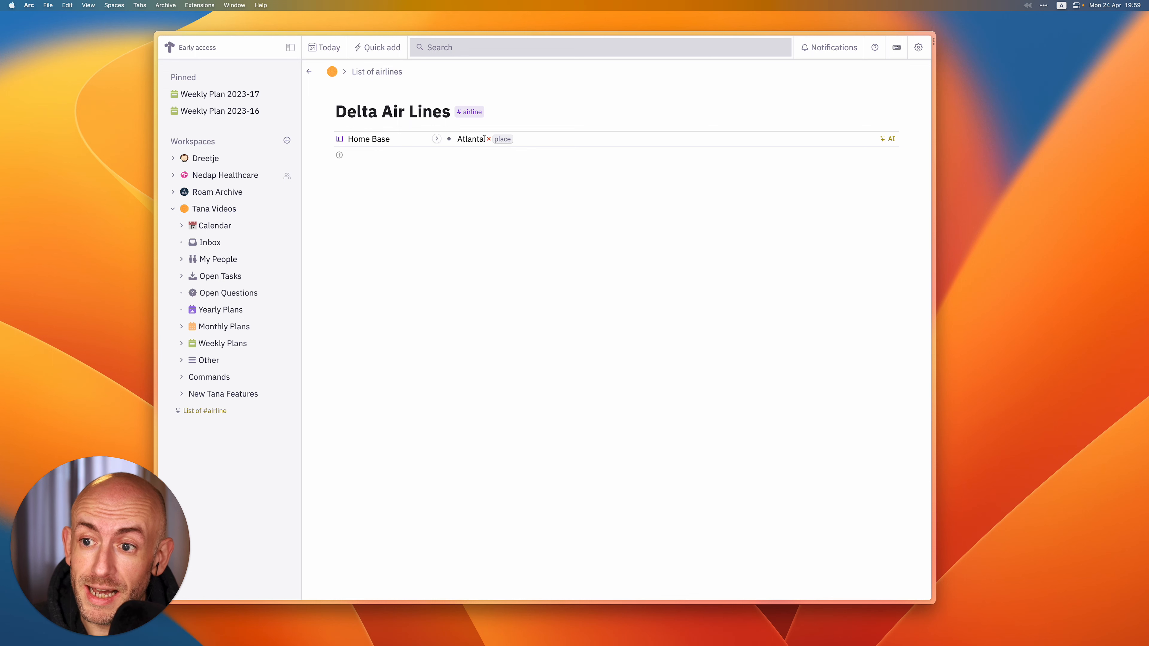
click(377, 72)
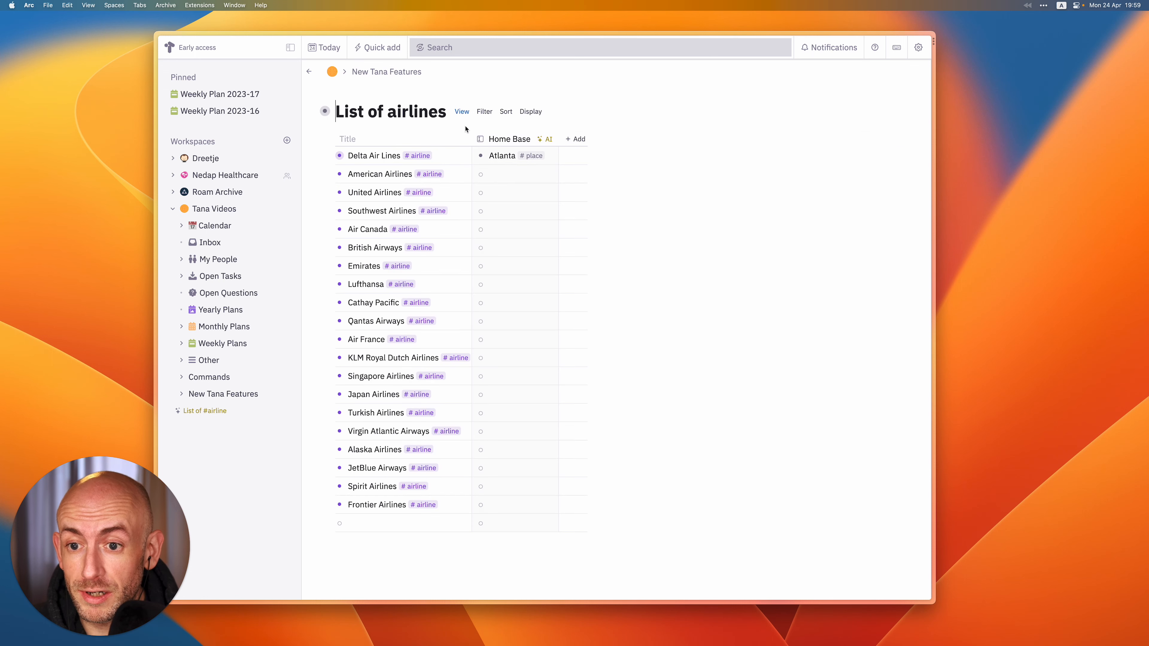
click(549, 140)
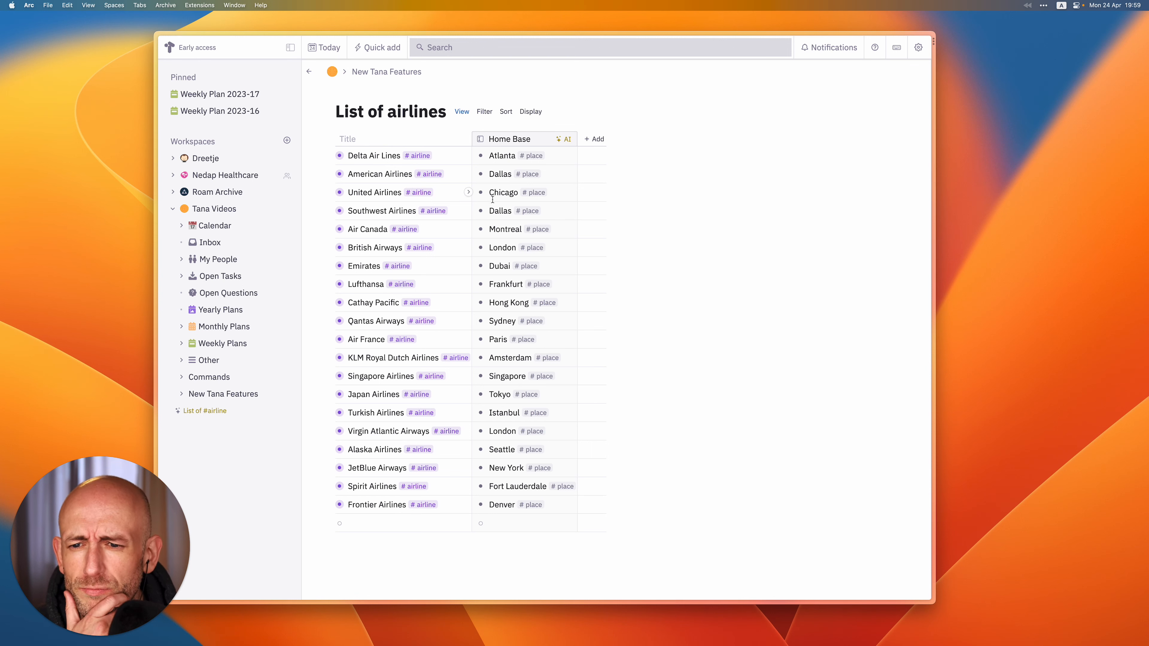
- Have AI suggest fields for the airlines table and add the suggested "Frequent flyer program name" column
click(597, 140)
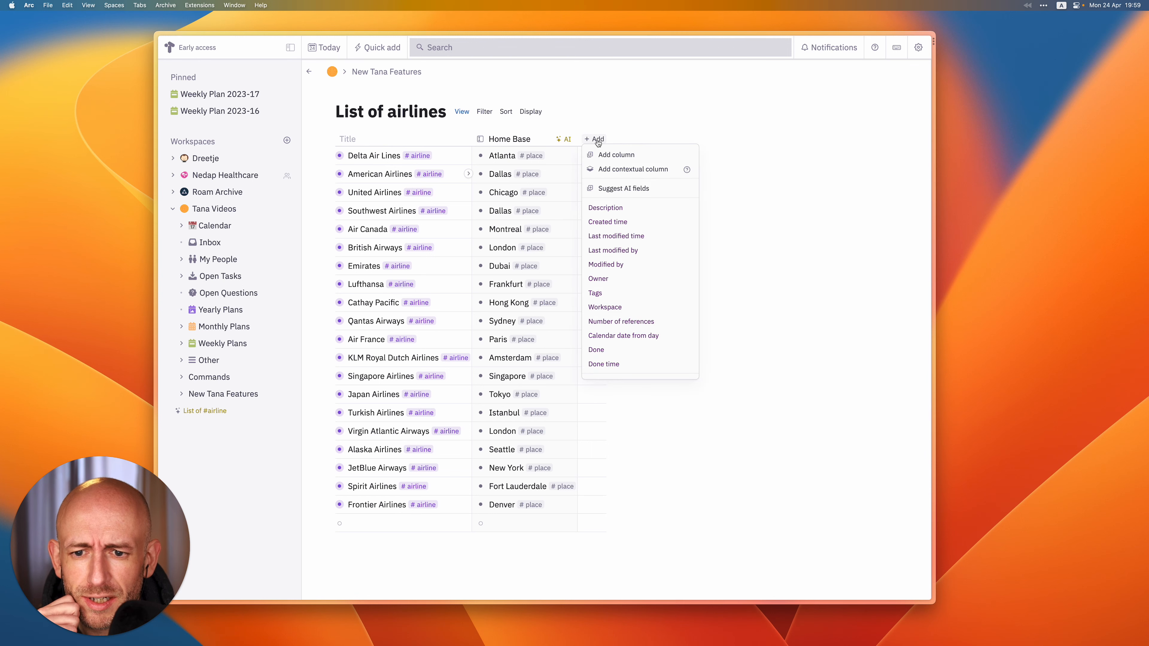
click(619, 191)
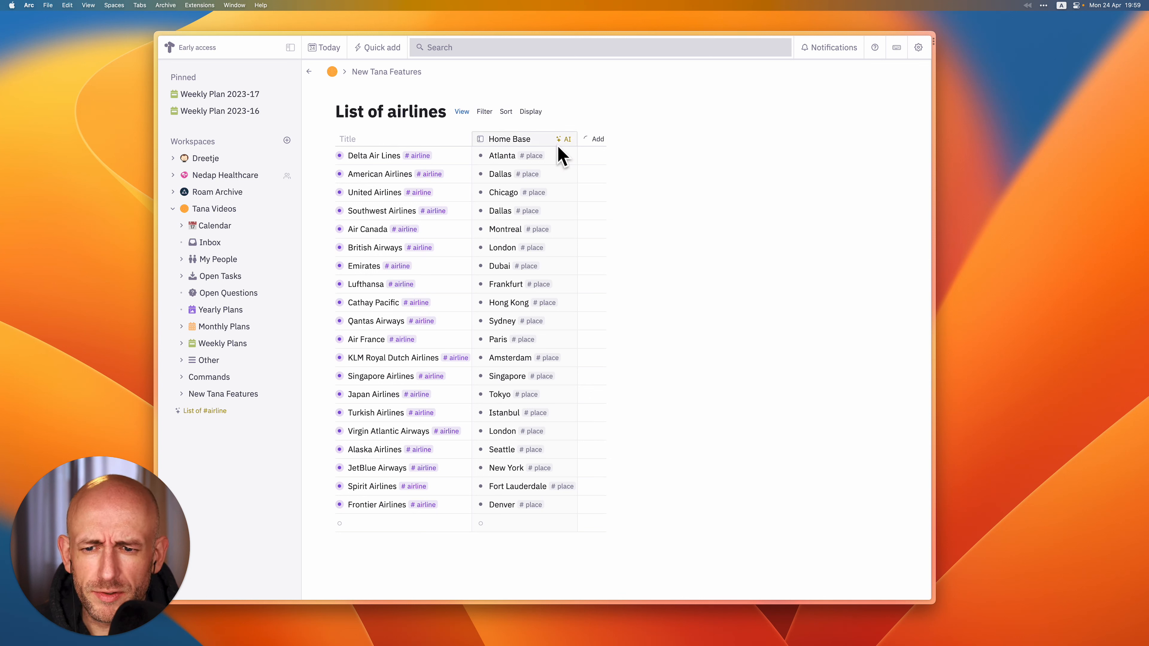
click(592, 141)
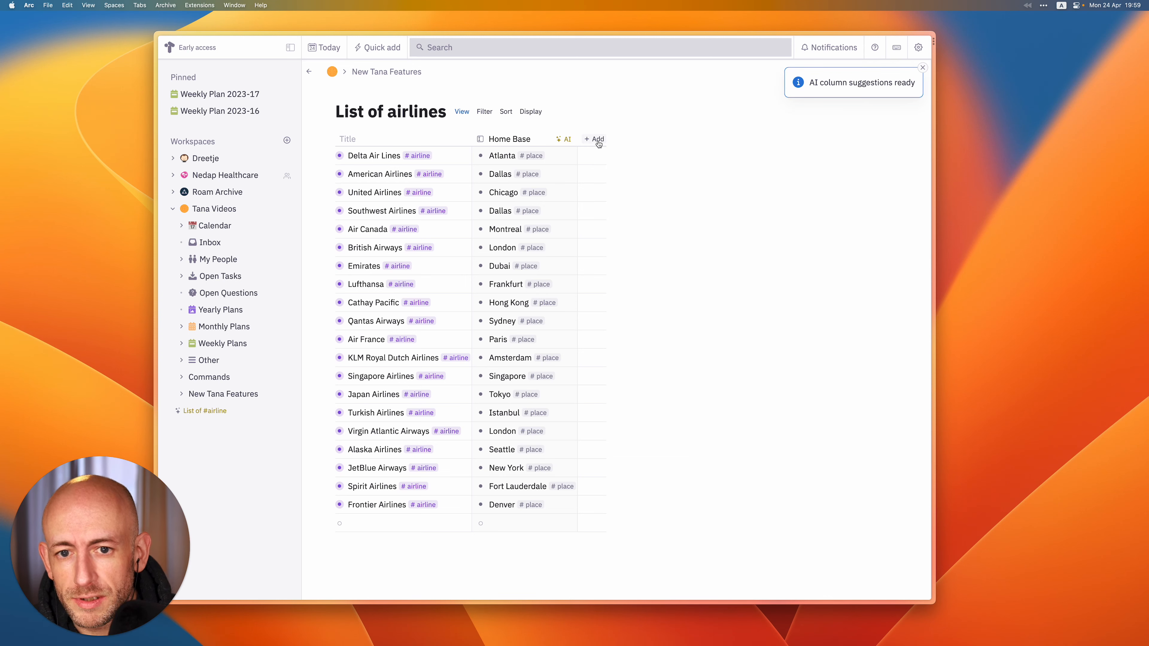
click(598, 140)
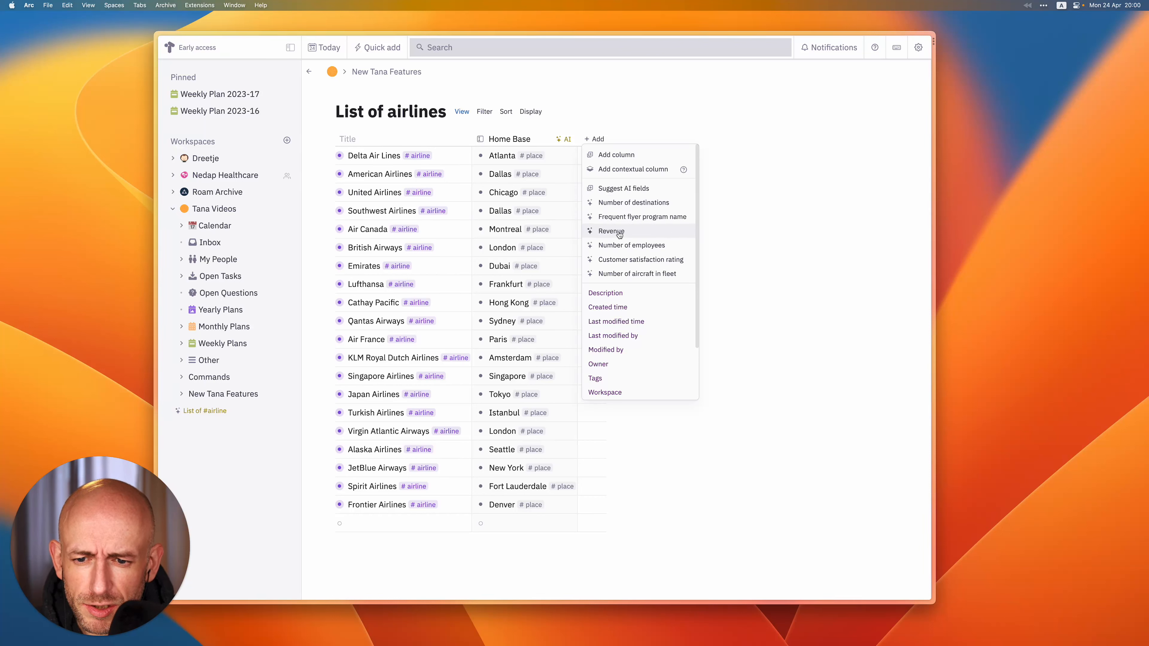
click(648, 218)
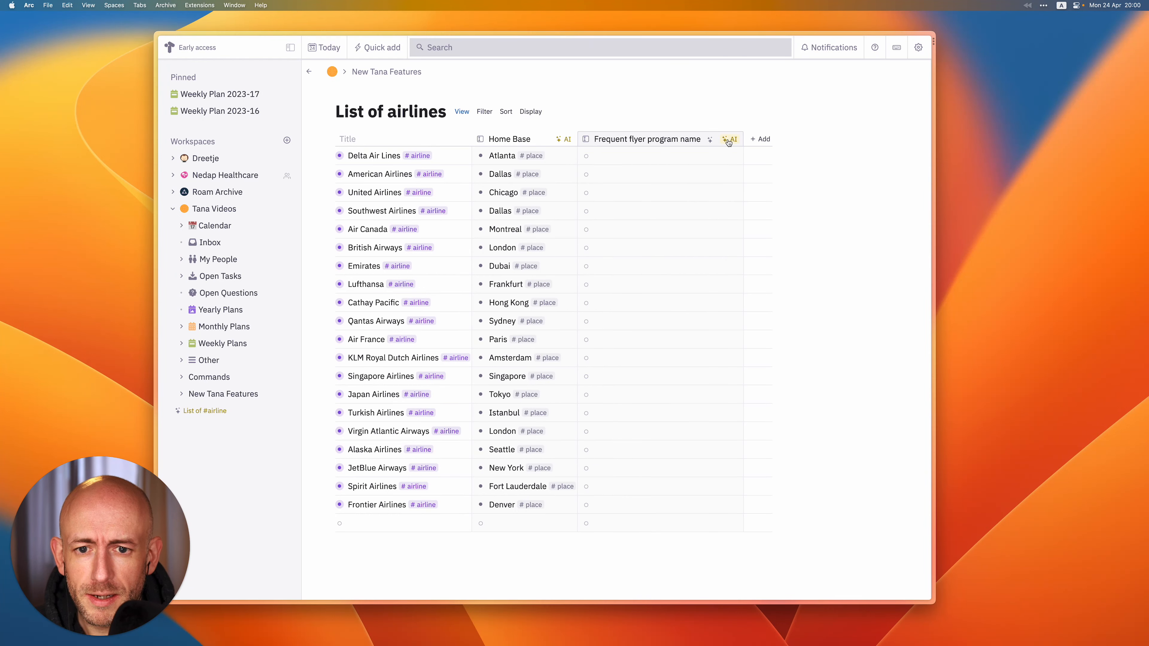
- Check the custom prompt of the Frequent flyer program name field and fill its column with AI for all airlines
click(585, 141)
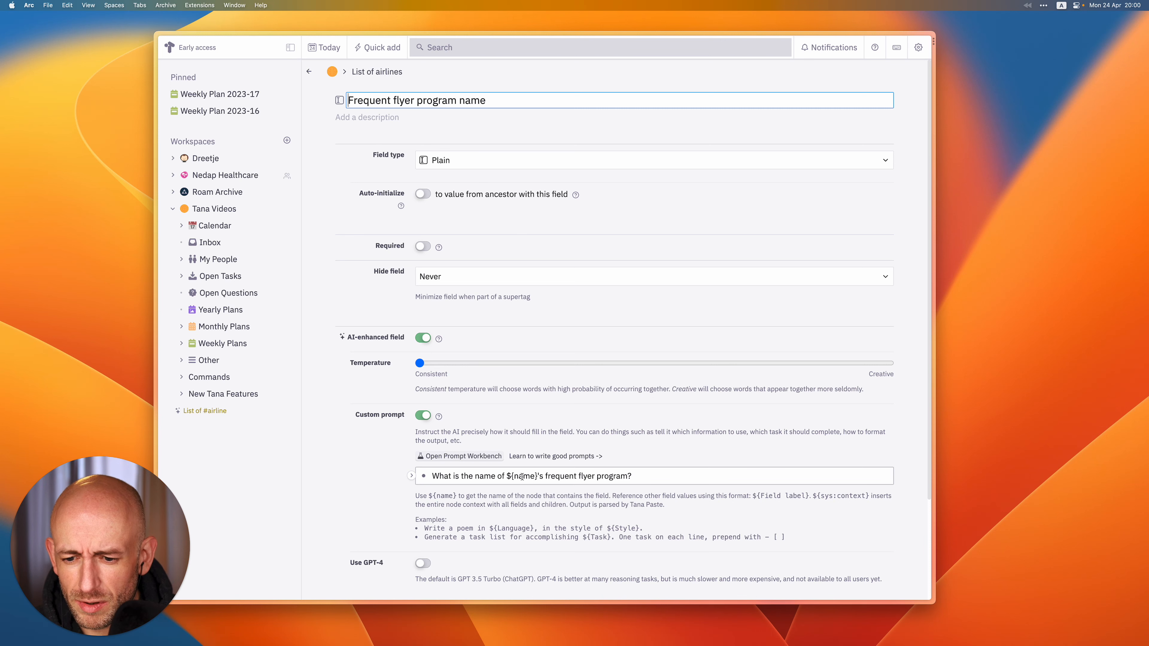
click(311, 73)
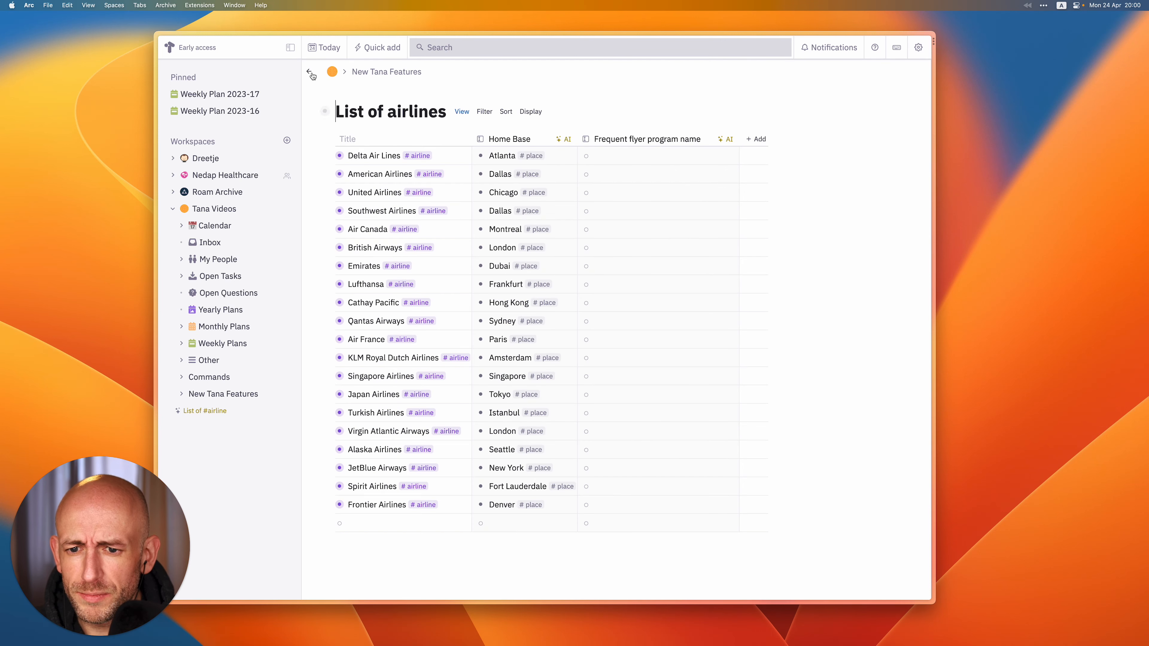
click(727, 140)
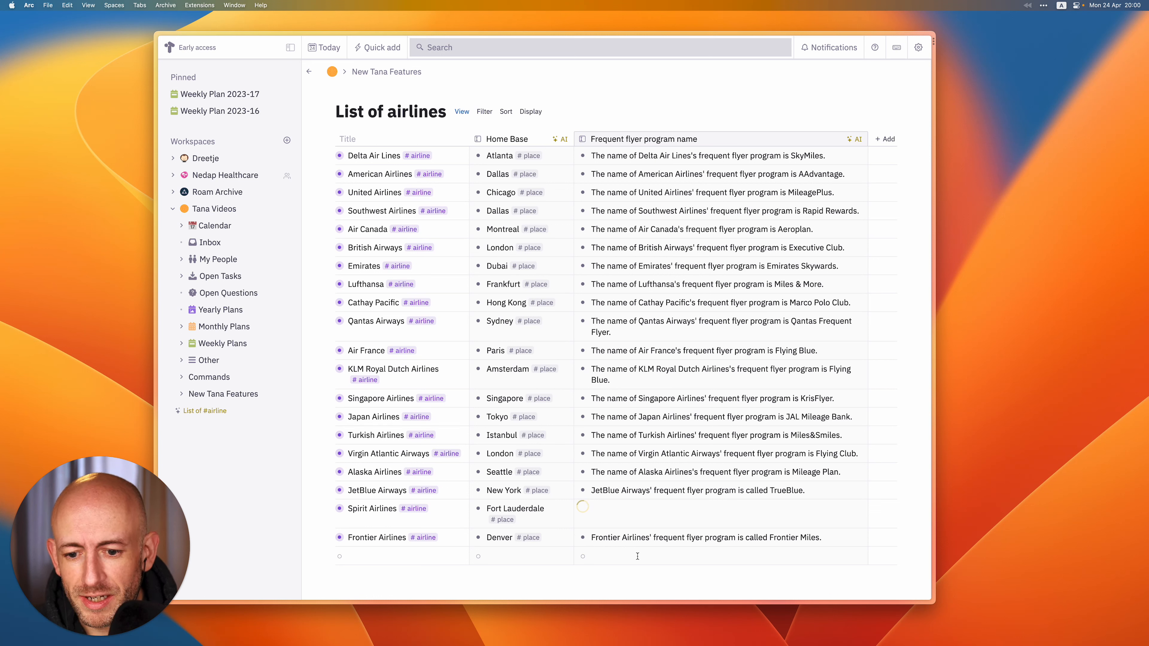
- Clear all generated values from the Frequent flyer program name column, including the one for Spirit Airlines
drag(635, 557, 622, 161)
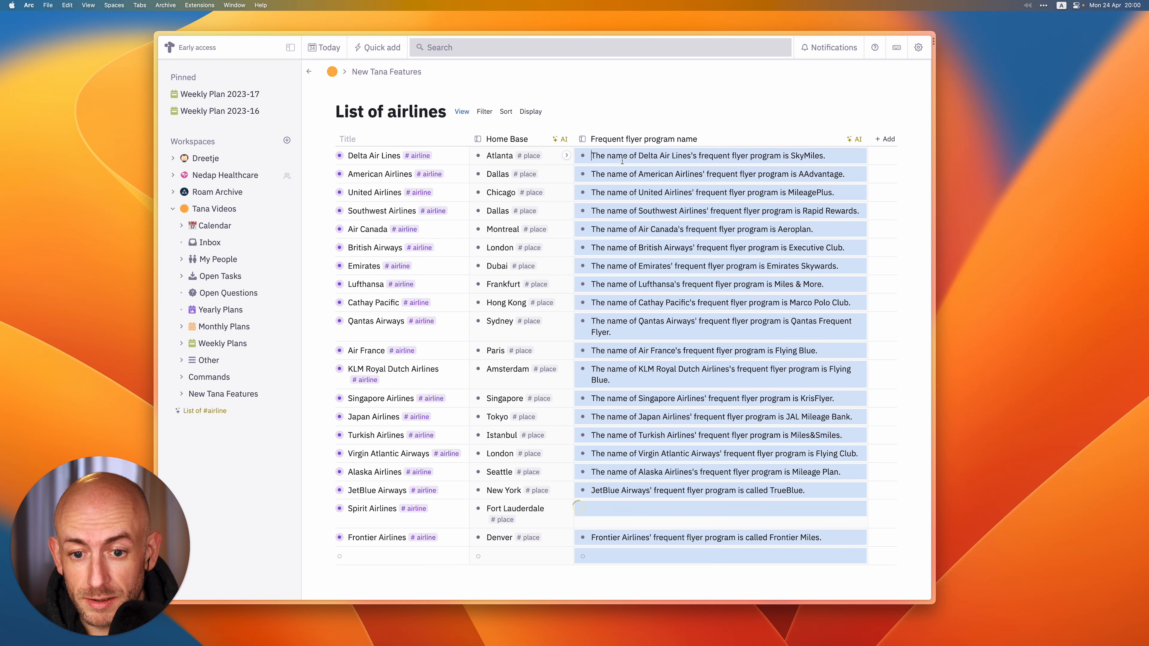
key(BackSpace)
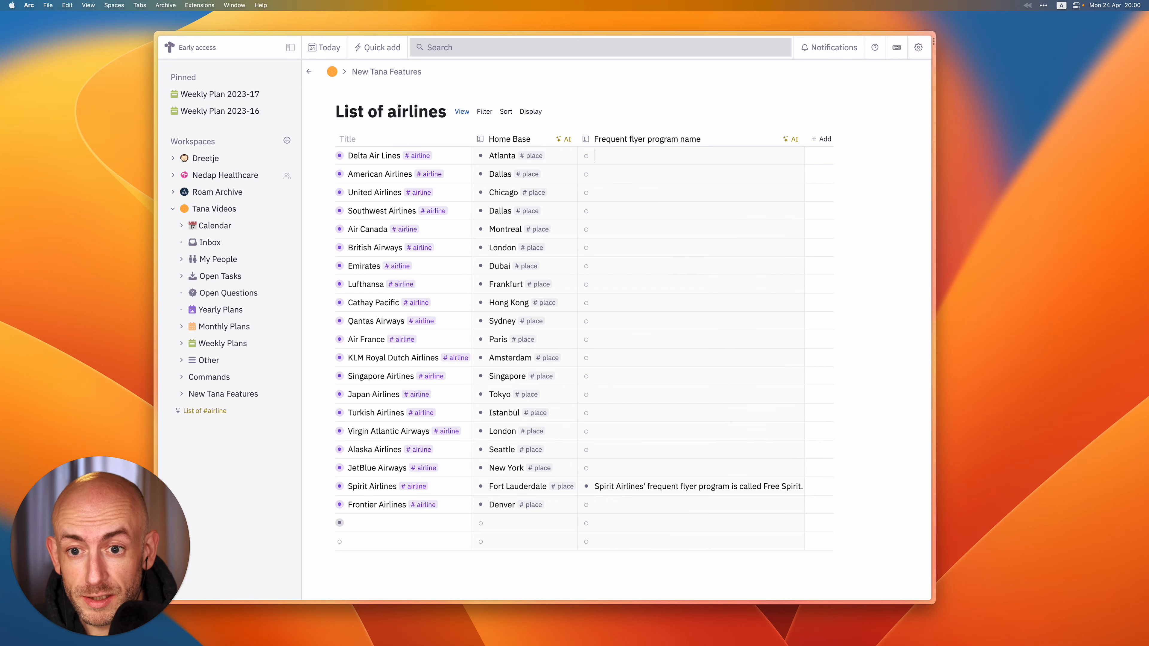
click(620, 489)
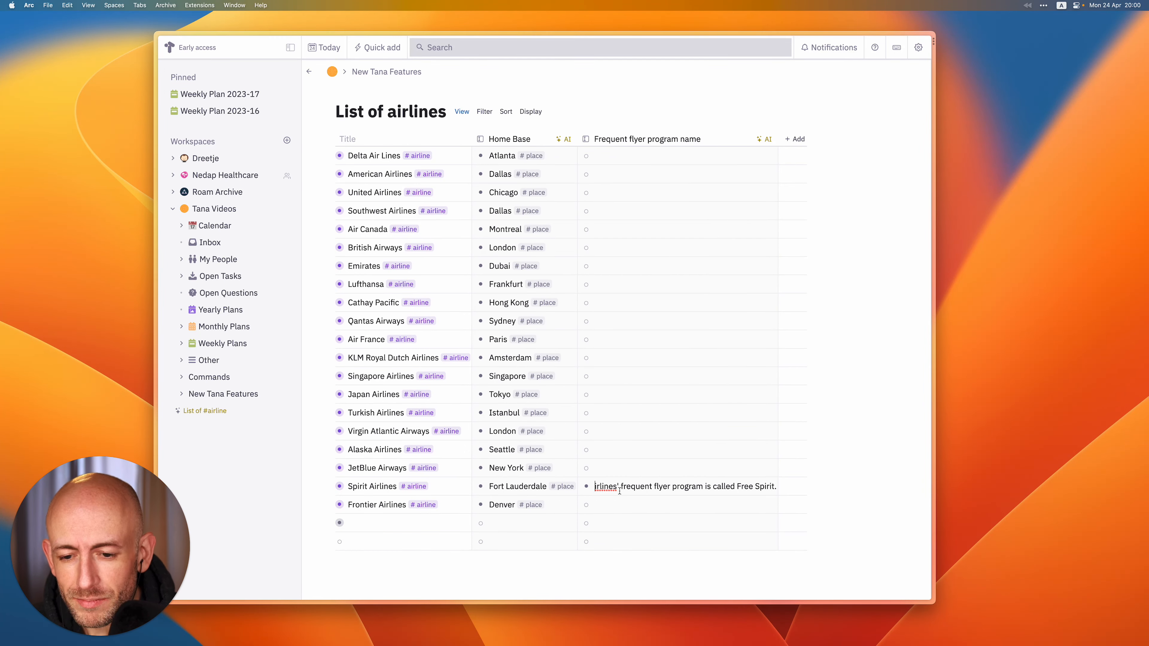
key(super+shift+BackSpace)
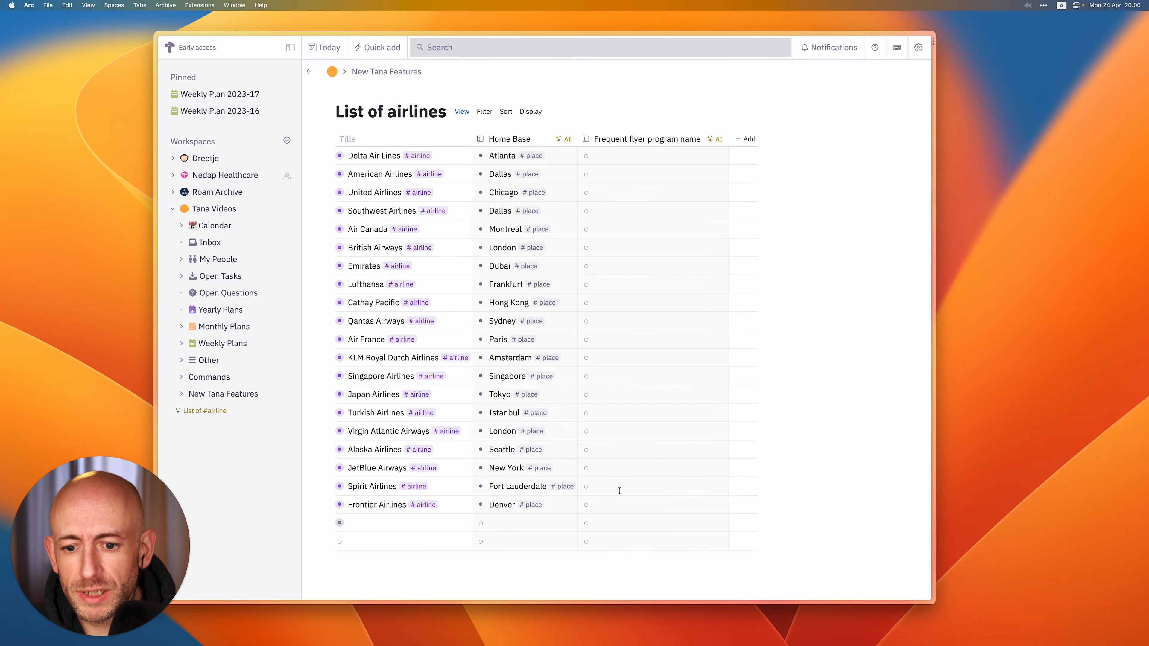
- Open the Frequent flyer program name prompt in a widened Prompt Workbench and set the test context to KLM
click(586, 139)
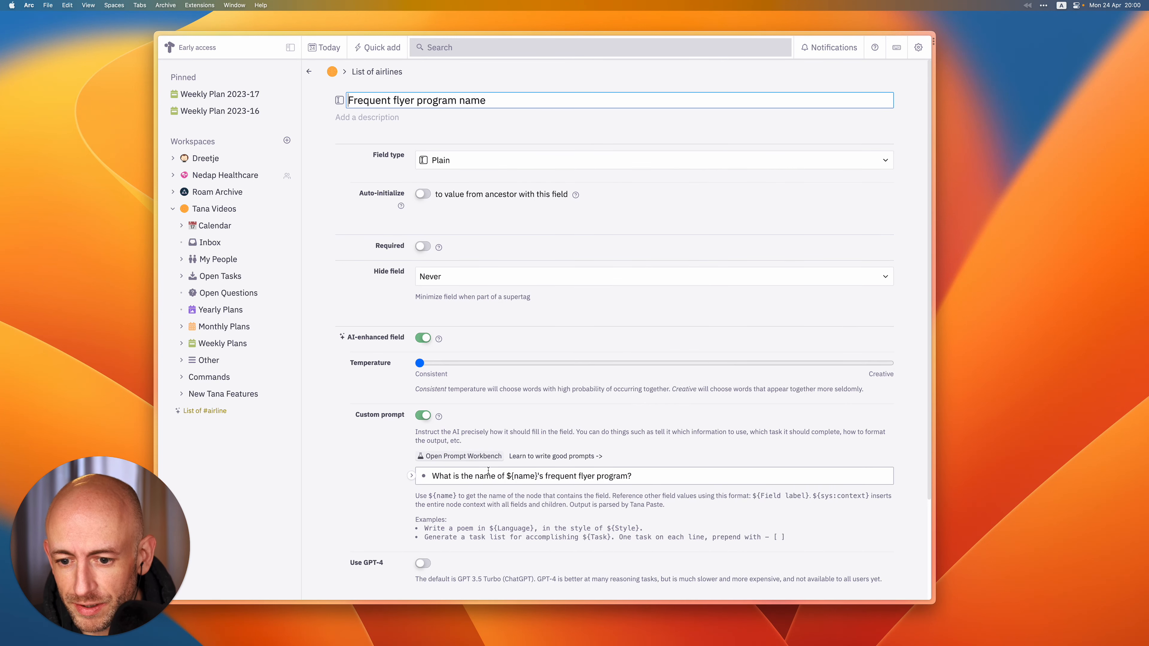
click(452, 456)
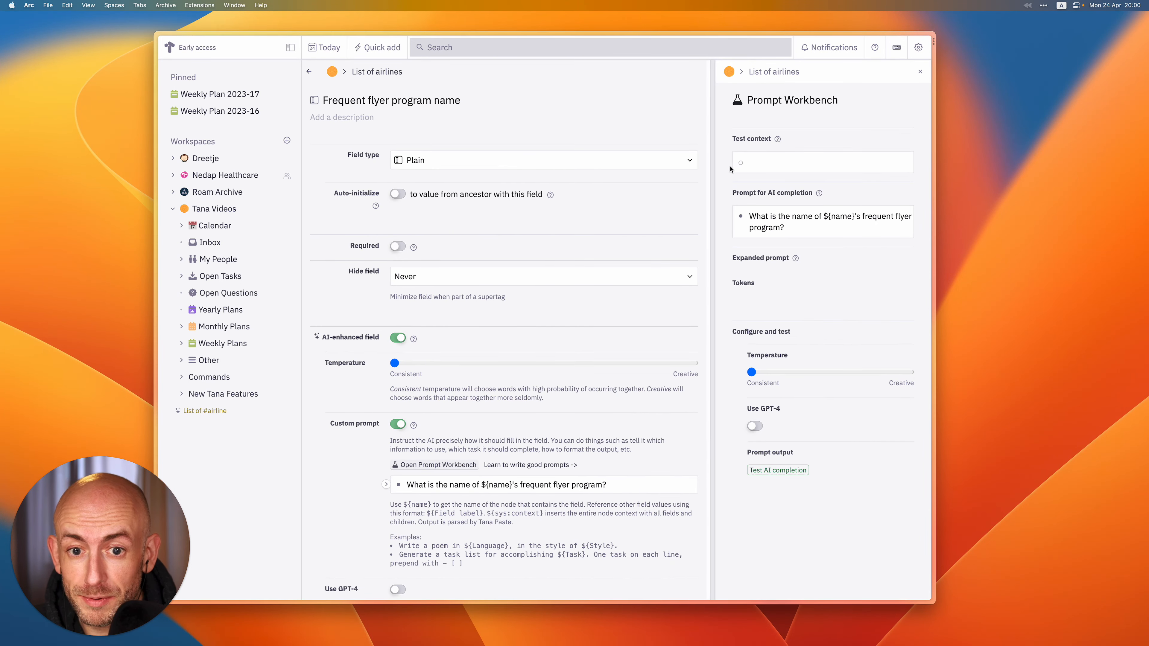
drag(712, 222, 486, 223)
click(629, 143)
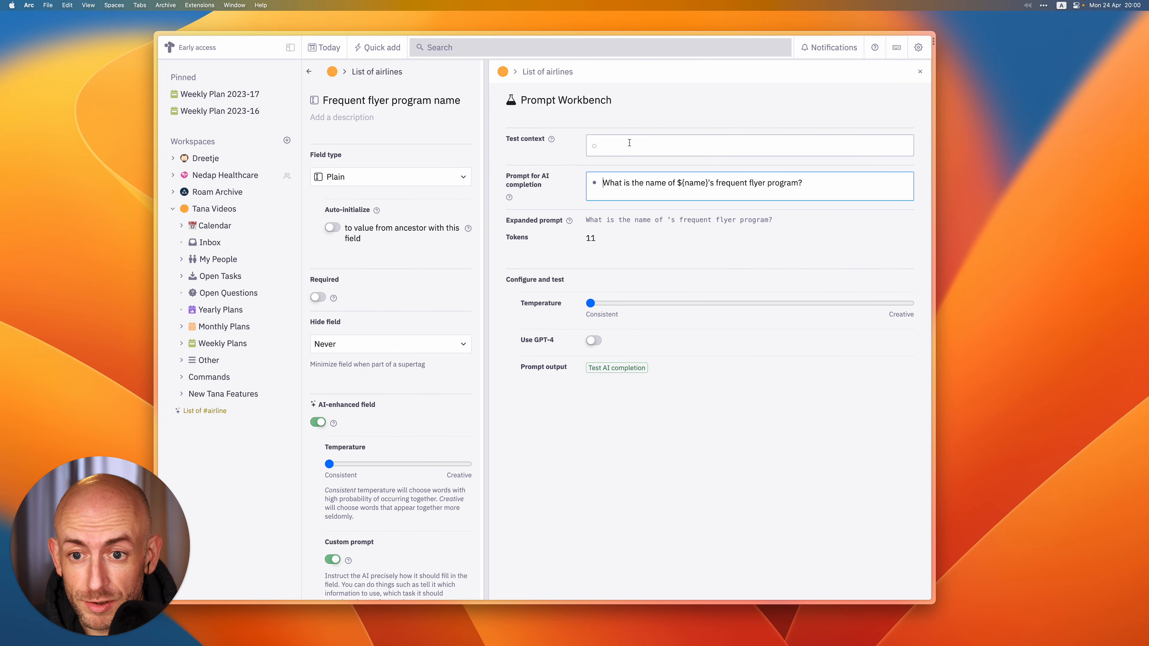
text(KLM)
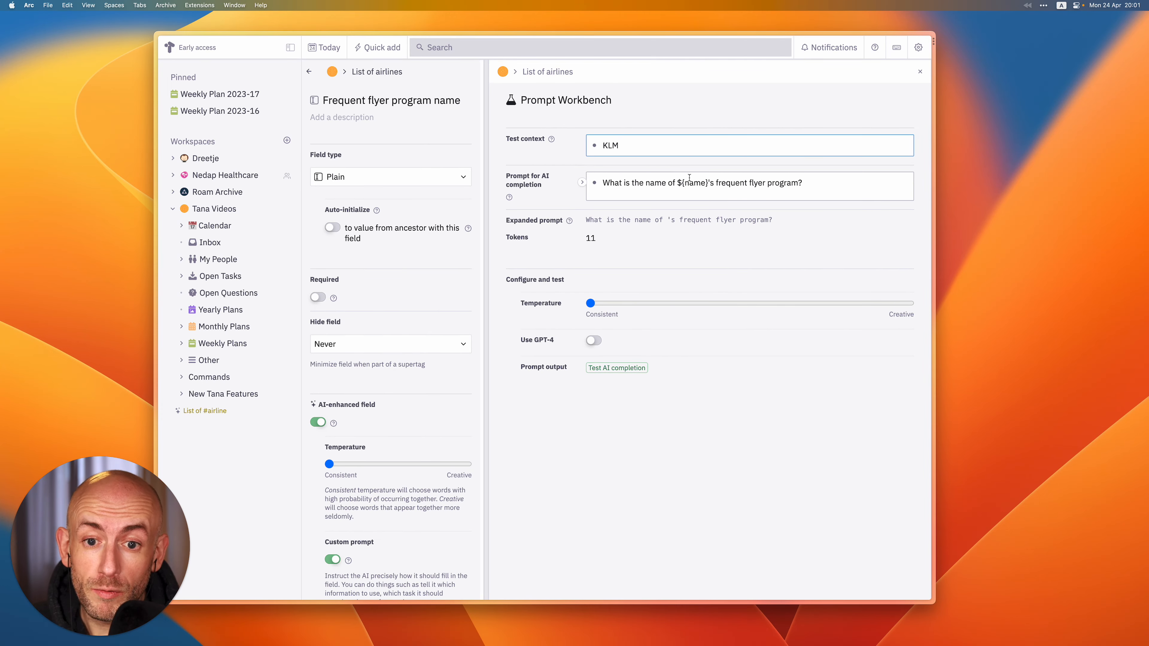
- Add the line "Just return the name." below the frequent flyer prompt's question and start another line
click(826, 180)
key(Return)
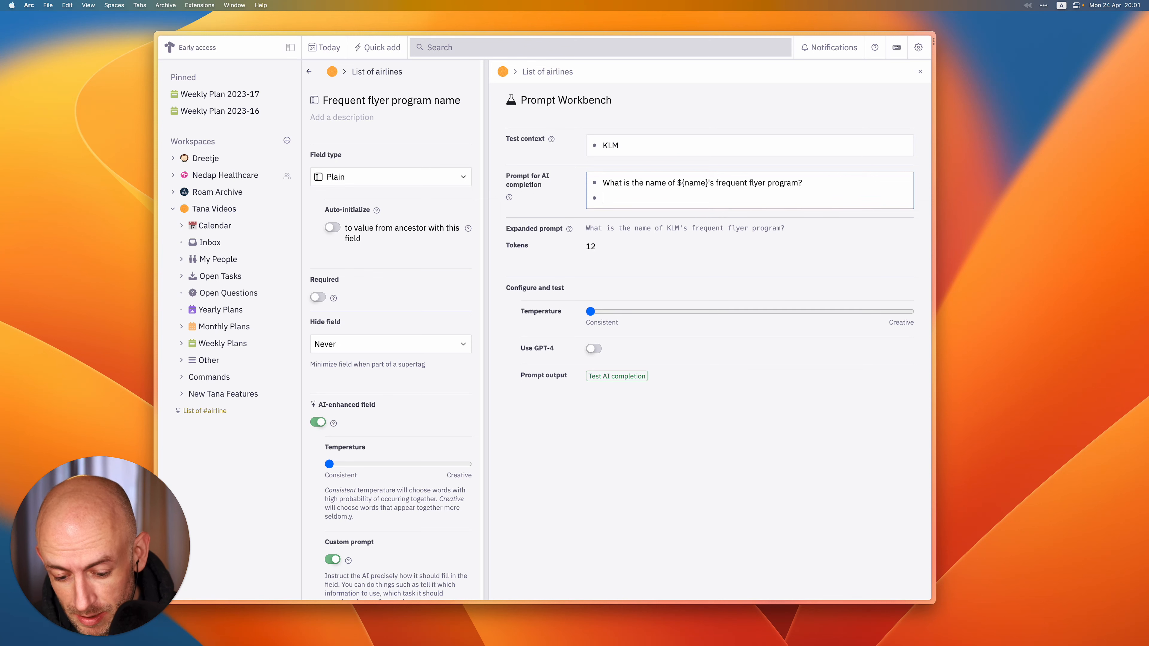
text(Just ret)
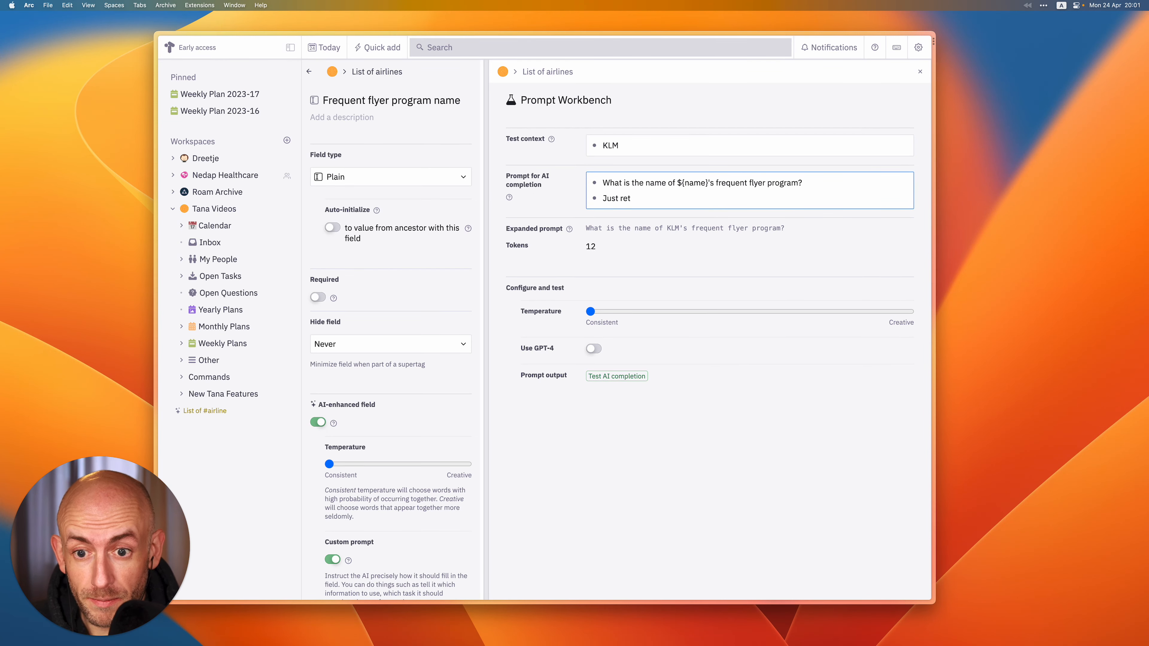
text(urn the name o)
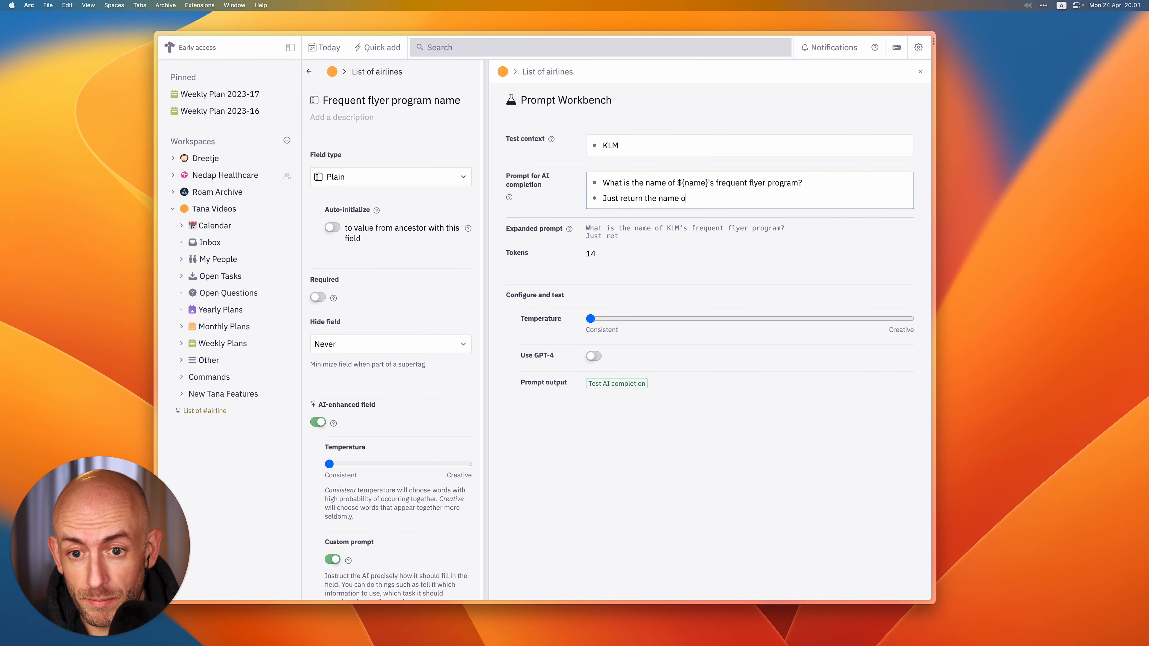
text(f the frequen)
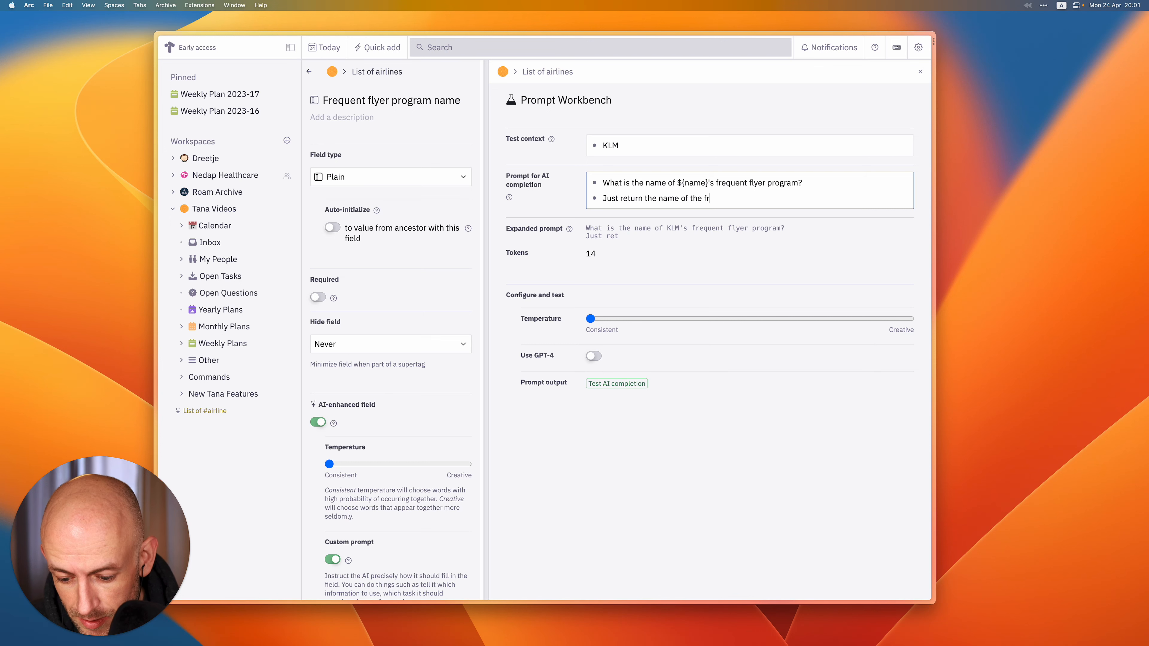
key(alt+BackSpace)
key(alt+BackSpace)
key(alt+BackSpace)
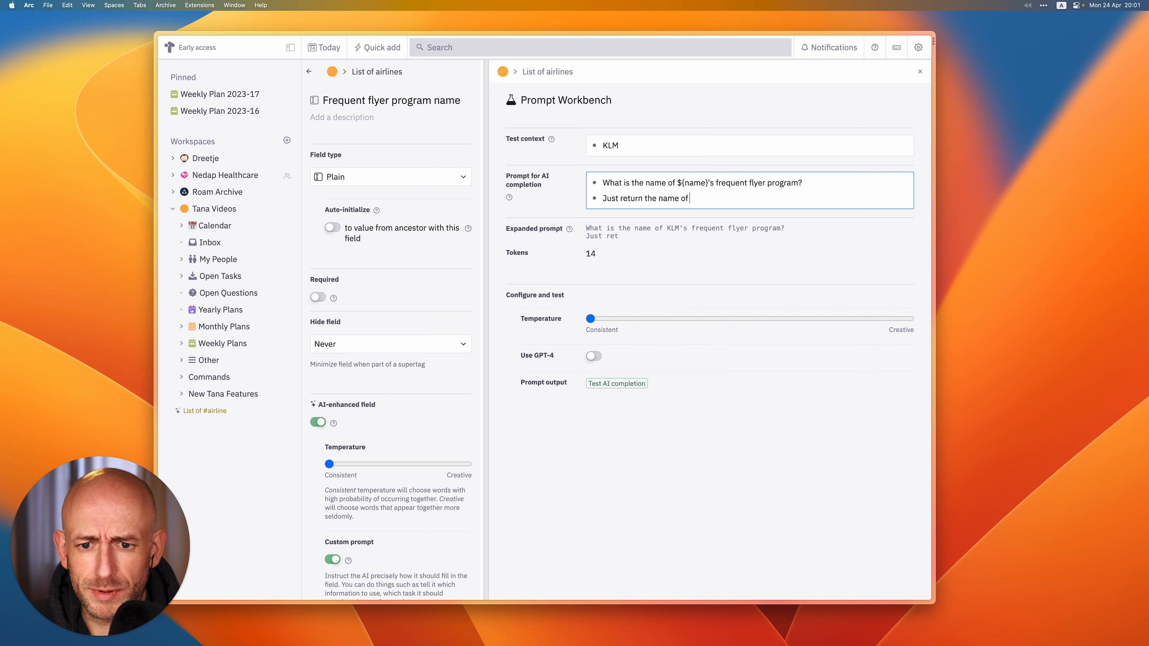
text(.)
key(Return)
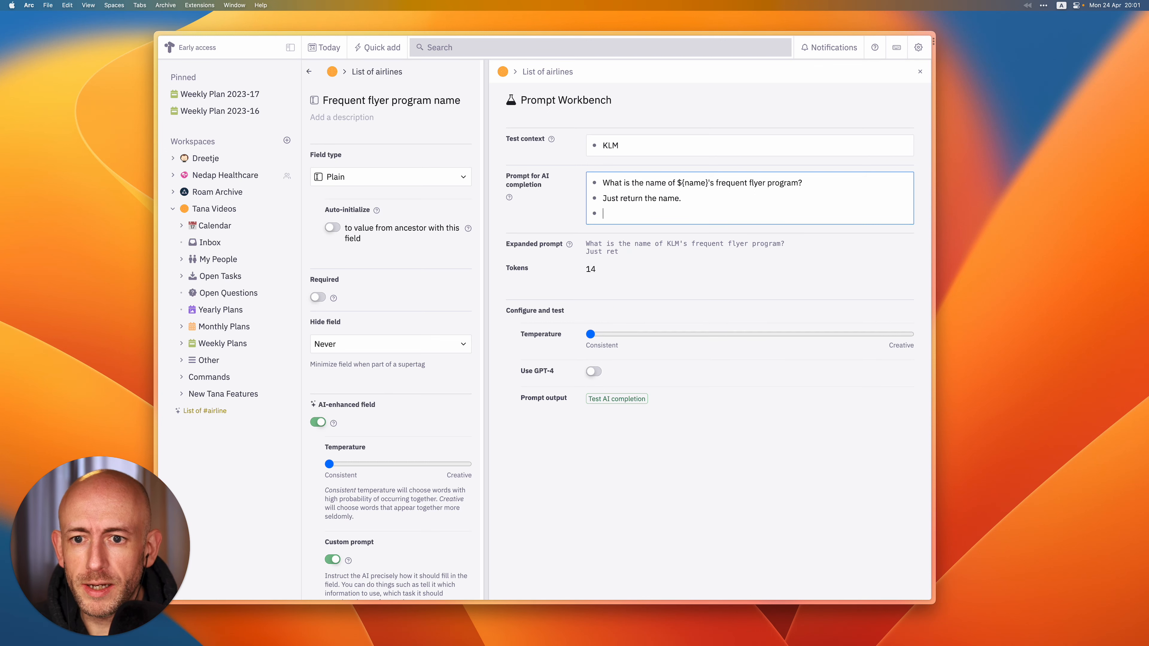
- Add a blank line, an "Example:" line and an "Input: KLM" line below the prompt's instruction to return only the name
key(Return)
text(Example:)
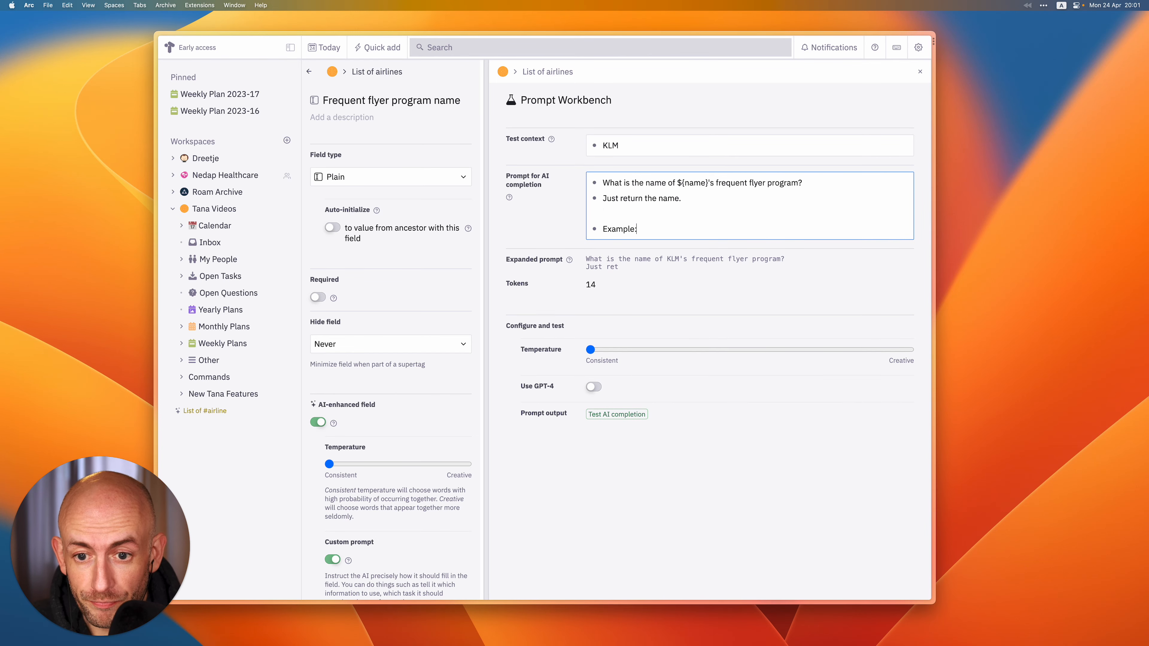
key(Return)
text(Input:)
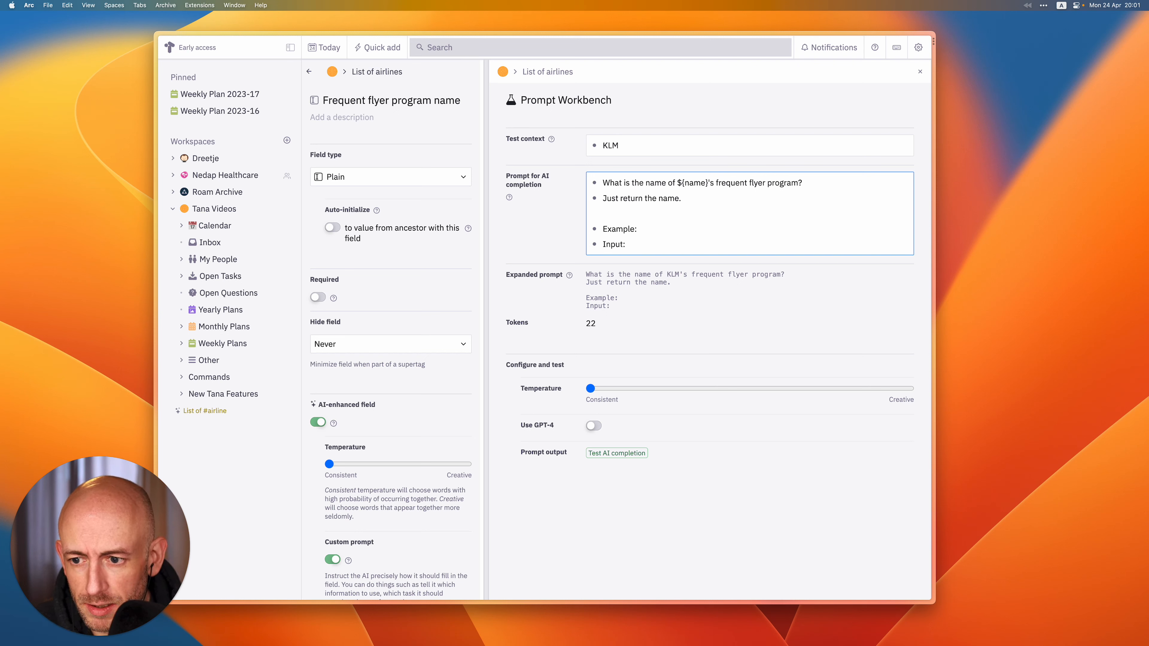
text(KLM)
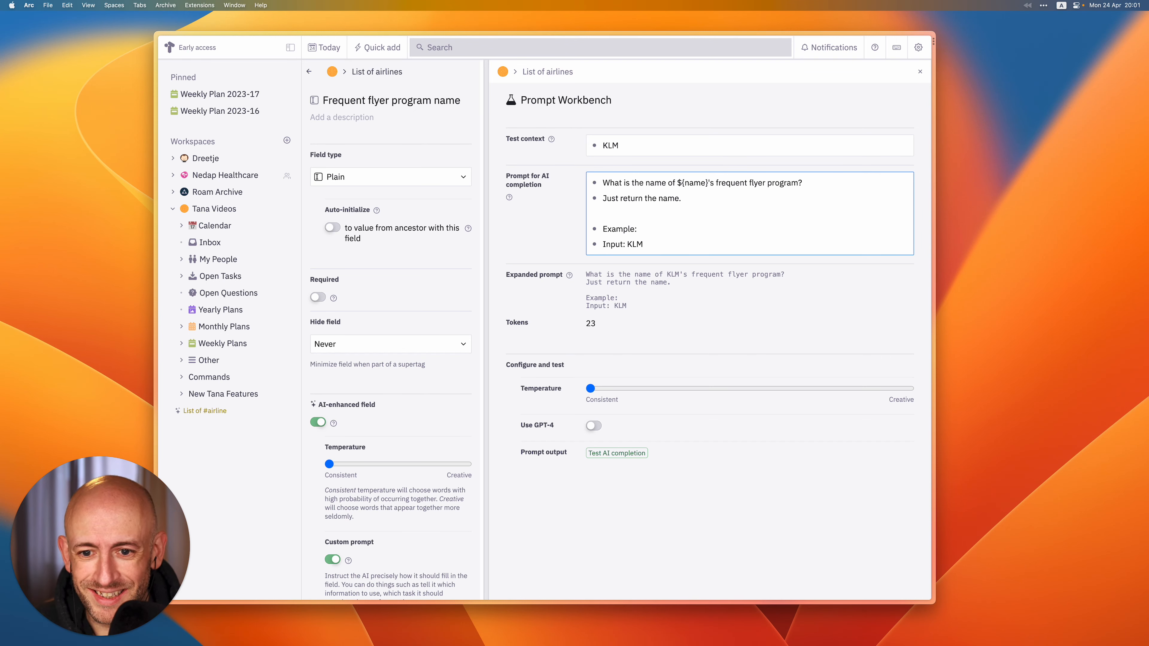
- Add the line "Output: SkyBlue" below the KLM example input in the prompt
key(Return)
text(Output)
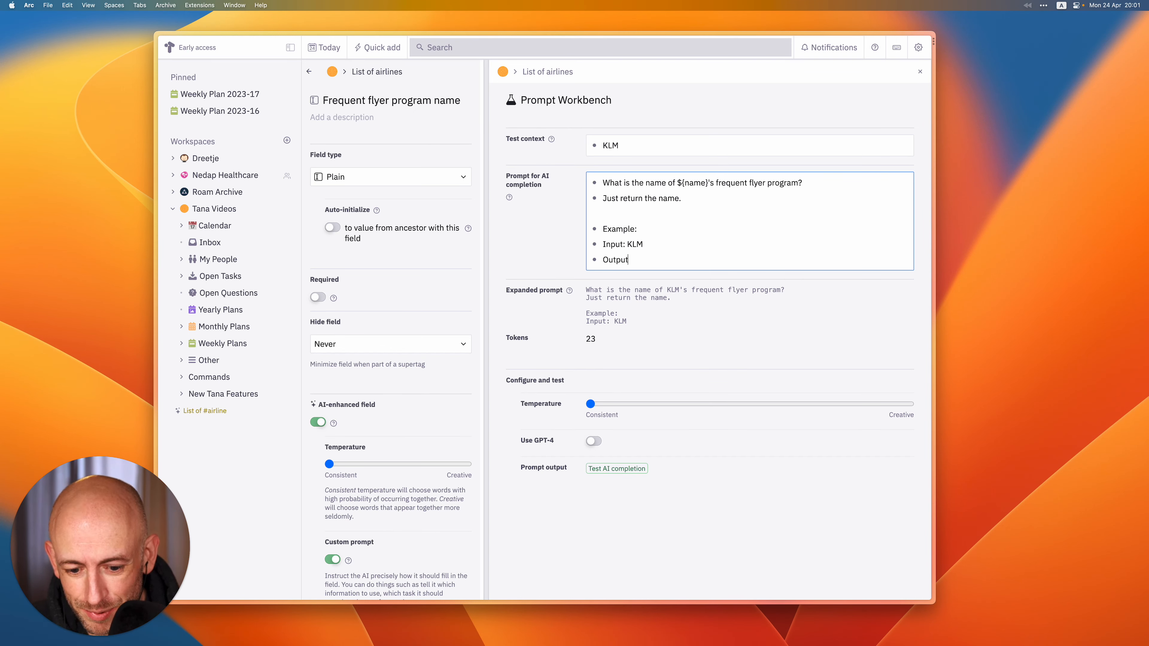
text(: SkuBlue)
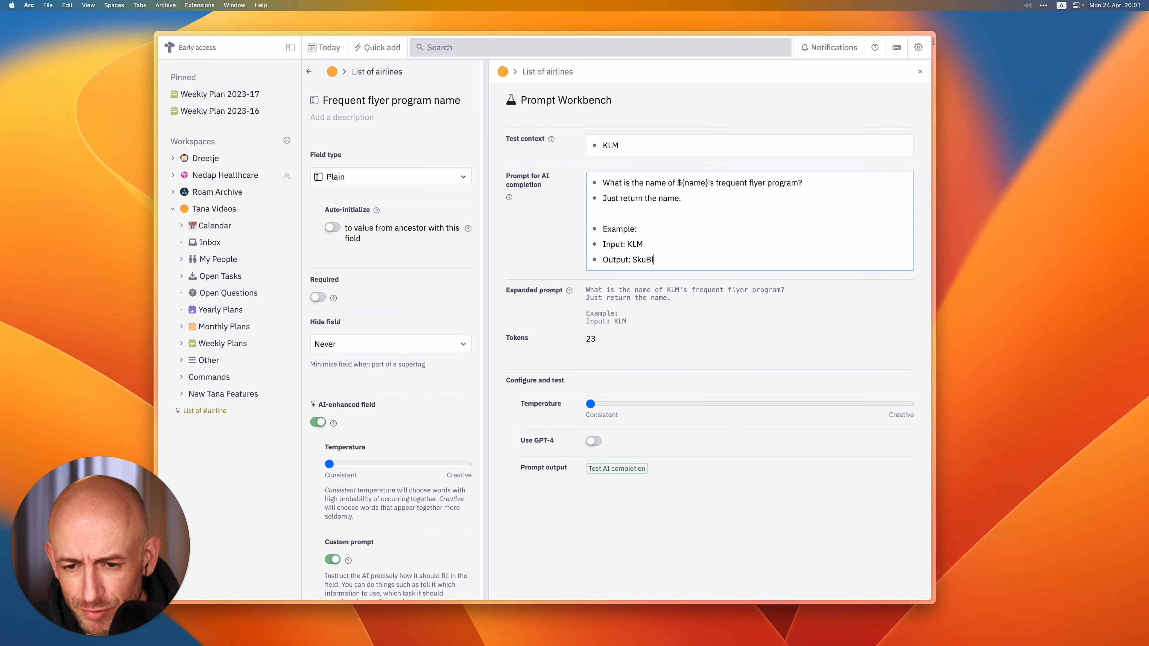
key(Left)
key(Left)
key(Left)
key(Left)
key(BackSpace)
text(y)
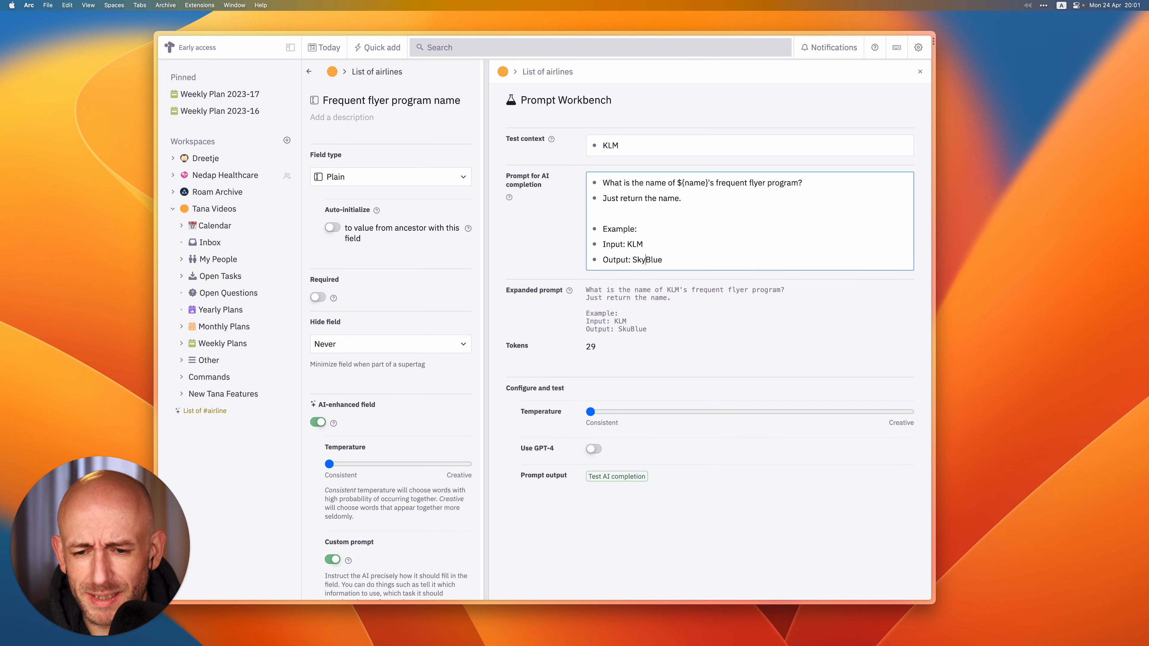
- End the prompt with the lines "Input: ${name}" and "Output:" below the example
key(Return)
text(Inp)
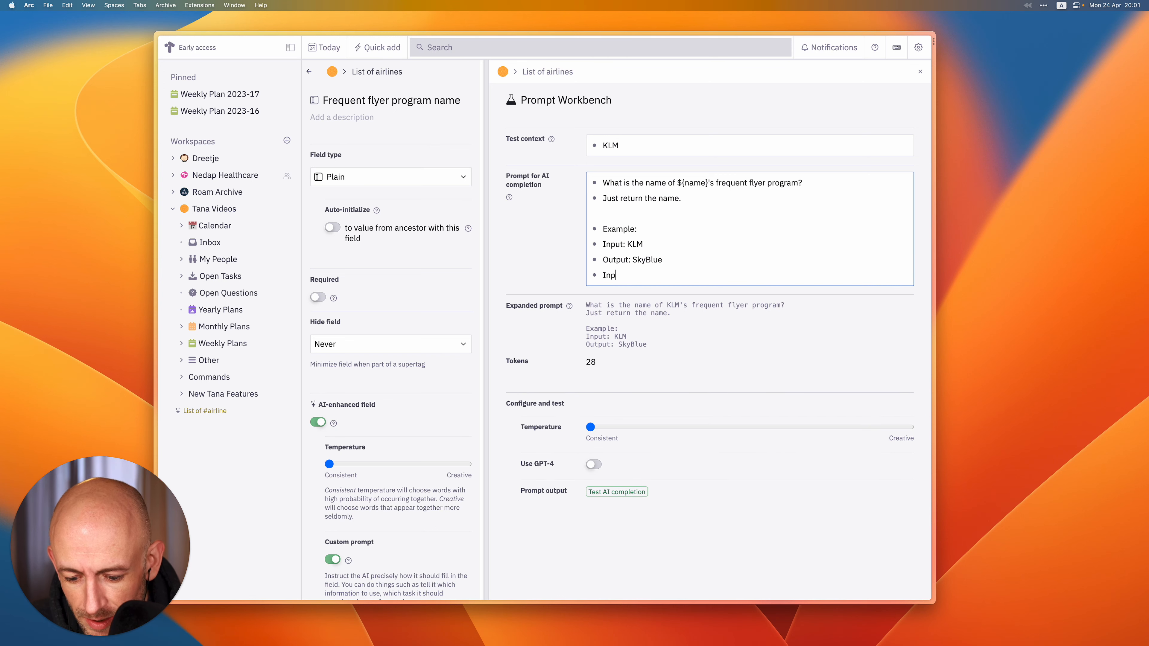
text(ut: ${name{)
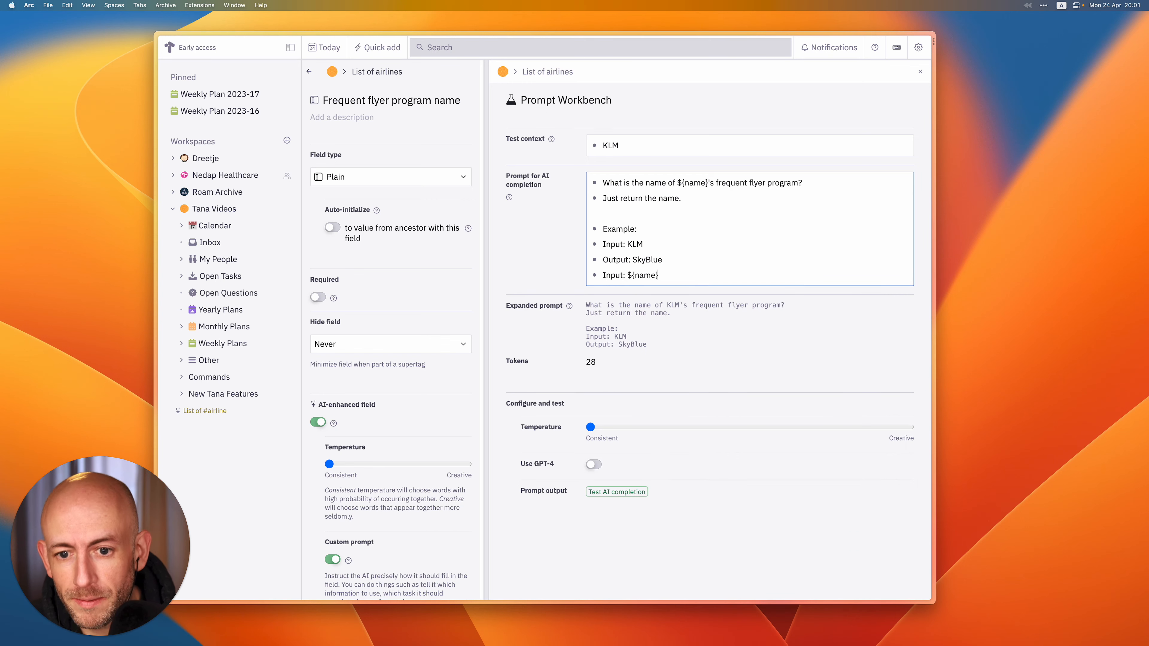
key(Return)
text(Output:)
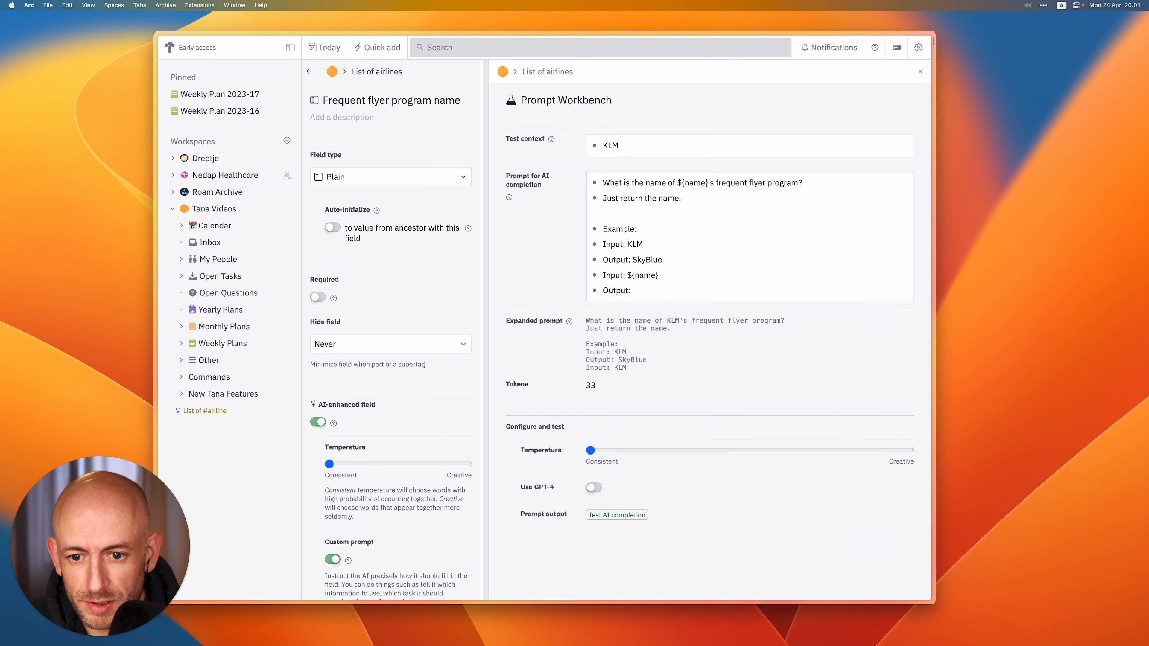
- Test the AI completion for KLM and change the example output in the prompt to "Flying Blue"
click(616, 523)
drag(587, 522, 652, 267)
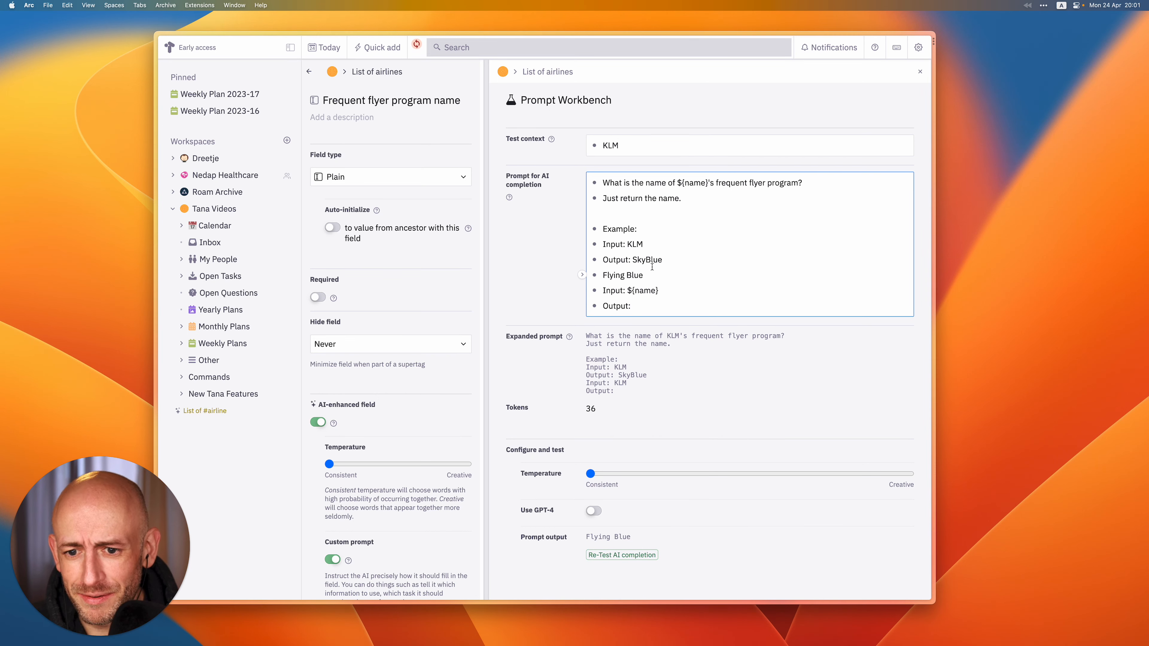
key(super+z)
double_click(654, 261)
text(Fl)
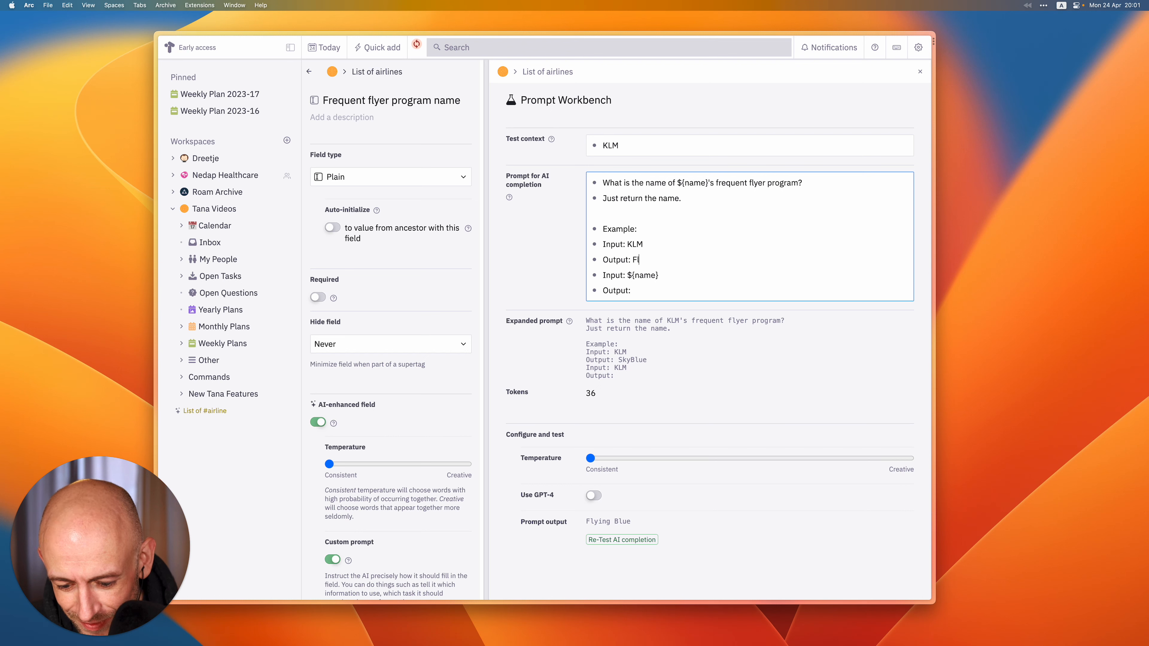
text(ying Blue)
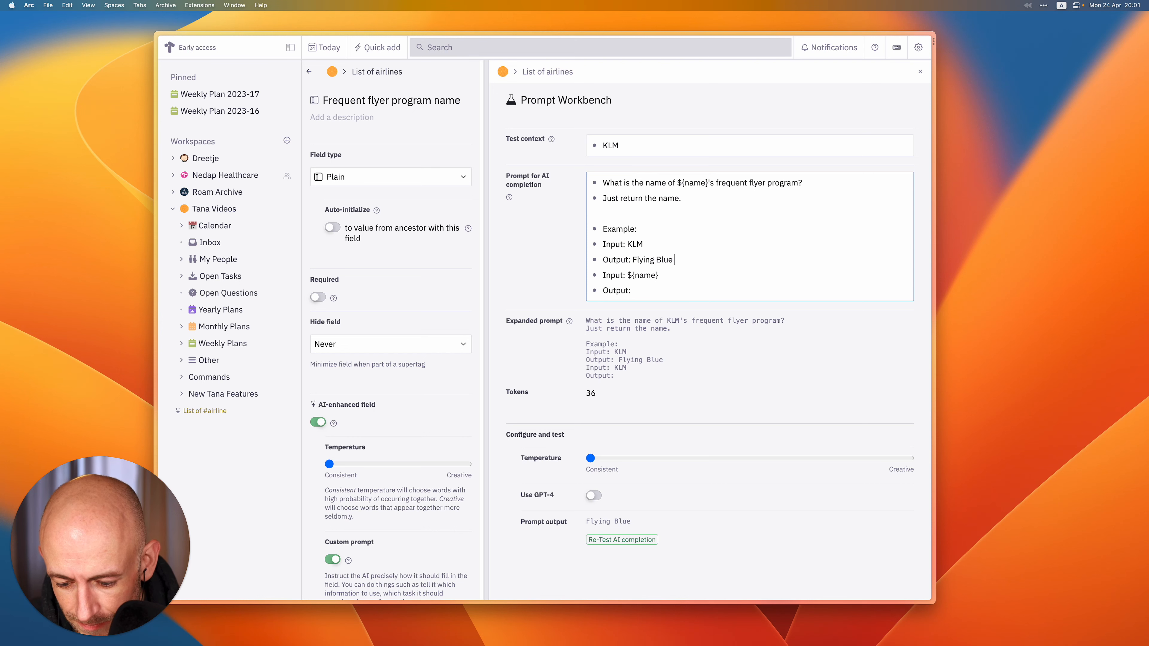
- Append the tag text "#frequent-flyer-program" to the Flying Blue example output
text(#frequeny)
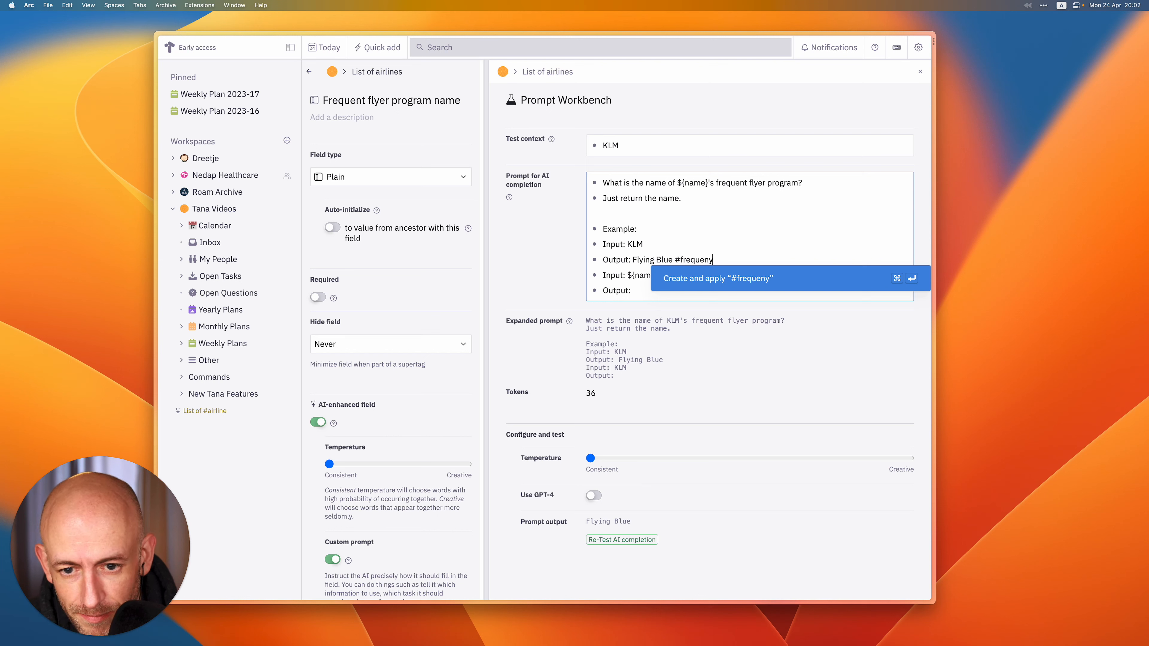
key(BackSpace)
text(t-fl)
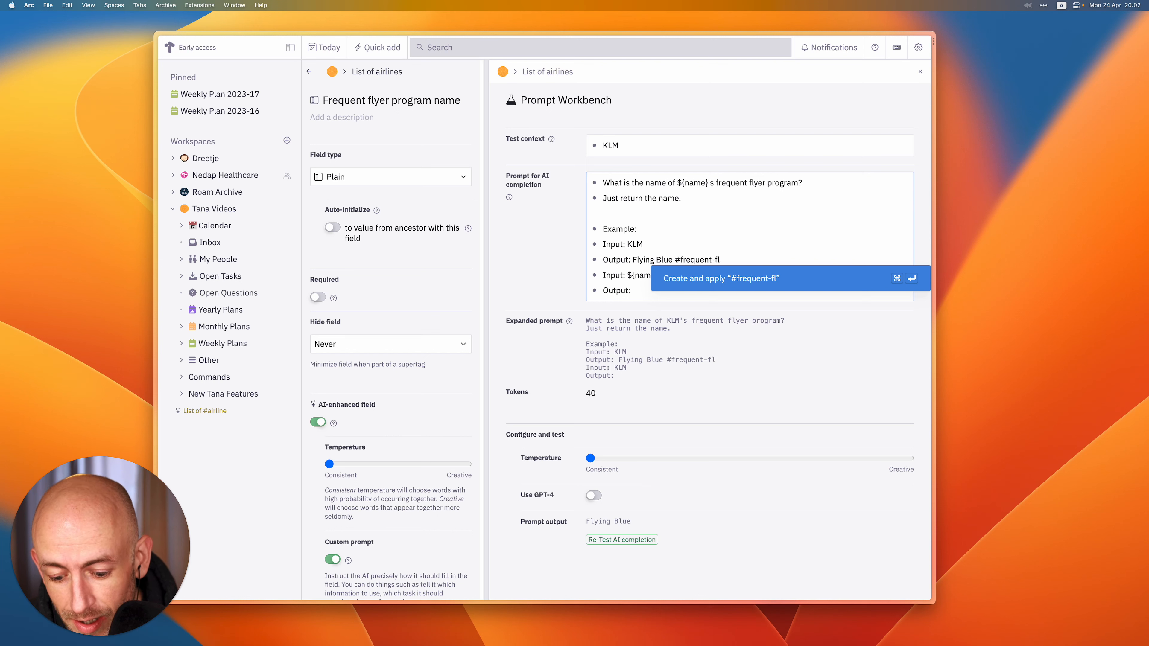
key(BackSpace)
text(yer)
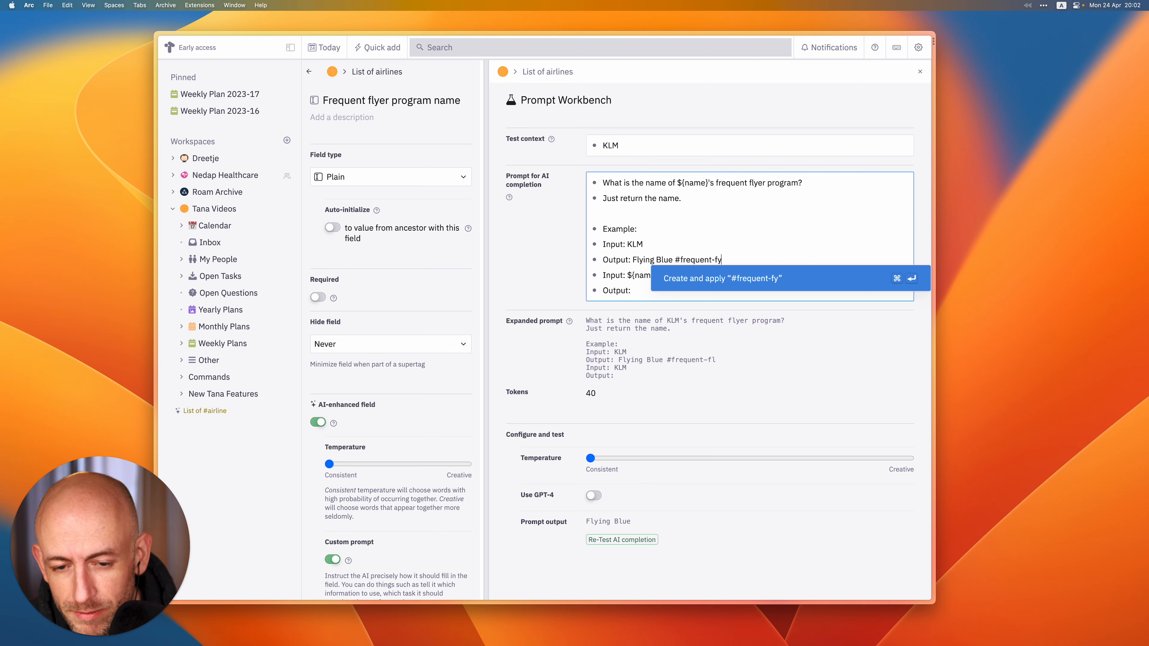
key(BackSpace)
key(BackSpace)
key(BackSpace)
text(l)
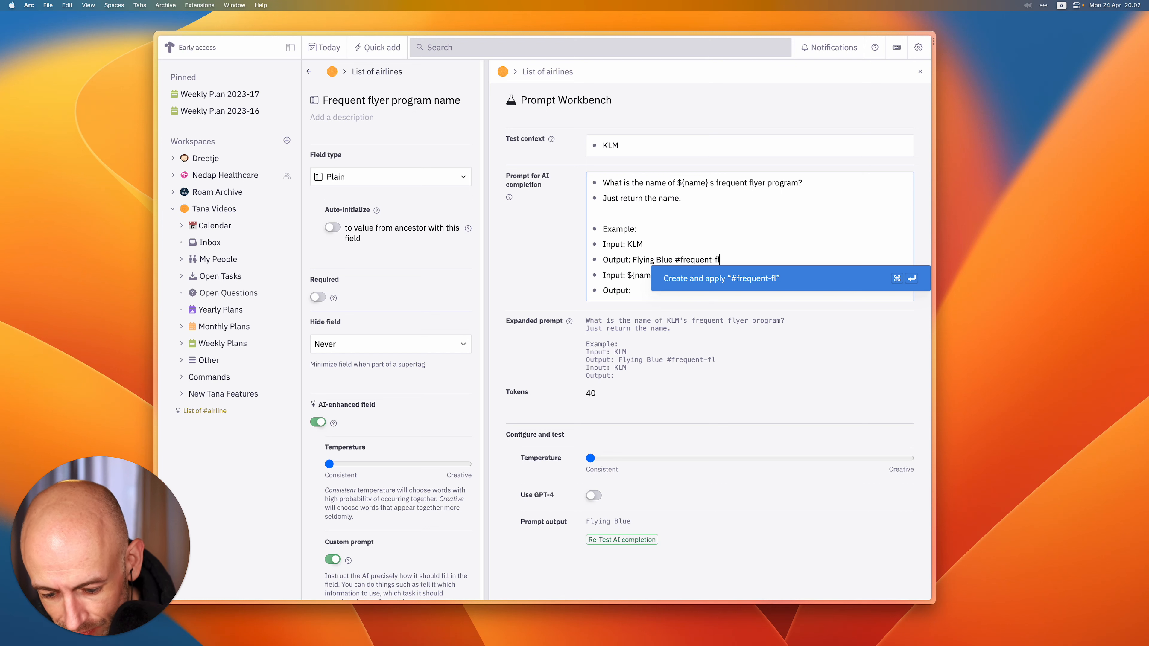
text(yer-progr)
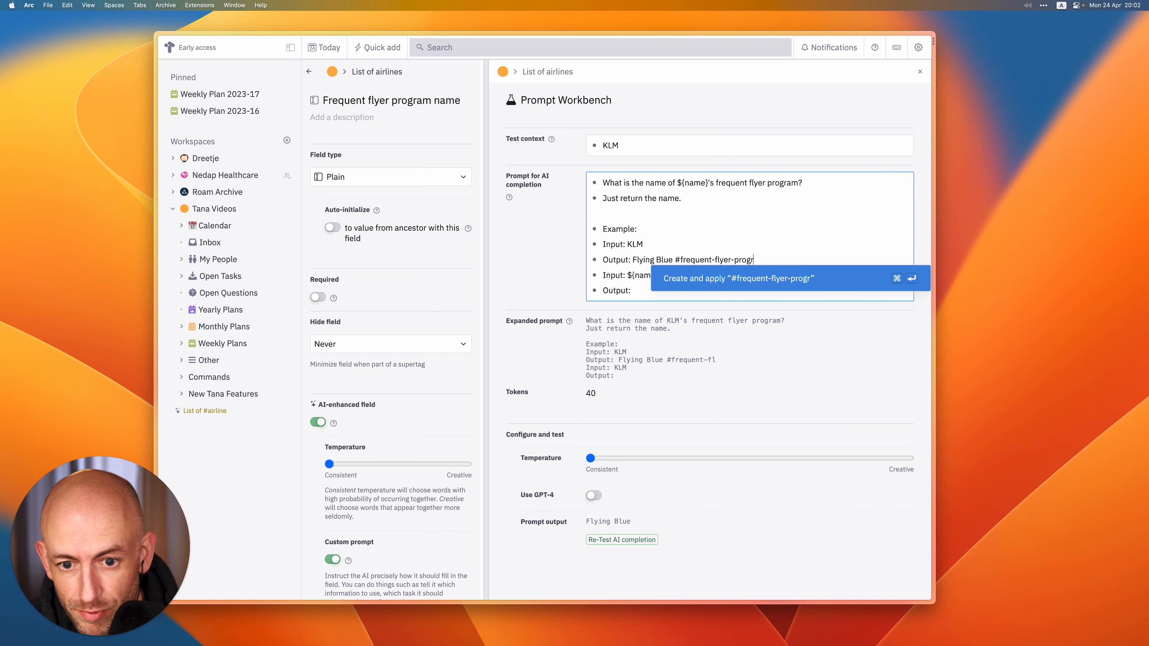
text(am)
- Add the instruction "Tag the name as '#frequent-flyer-program'" below "Just return the name.", reusing the tag text from the example
drag(674, 260, 777, 255)
click(705, 199)
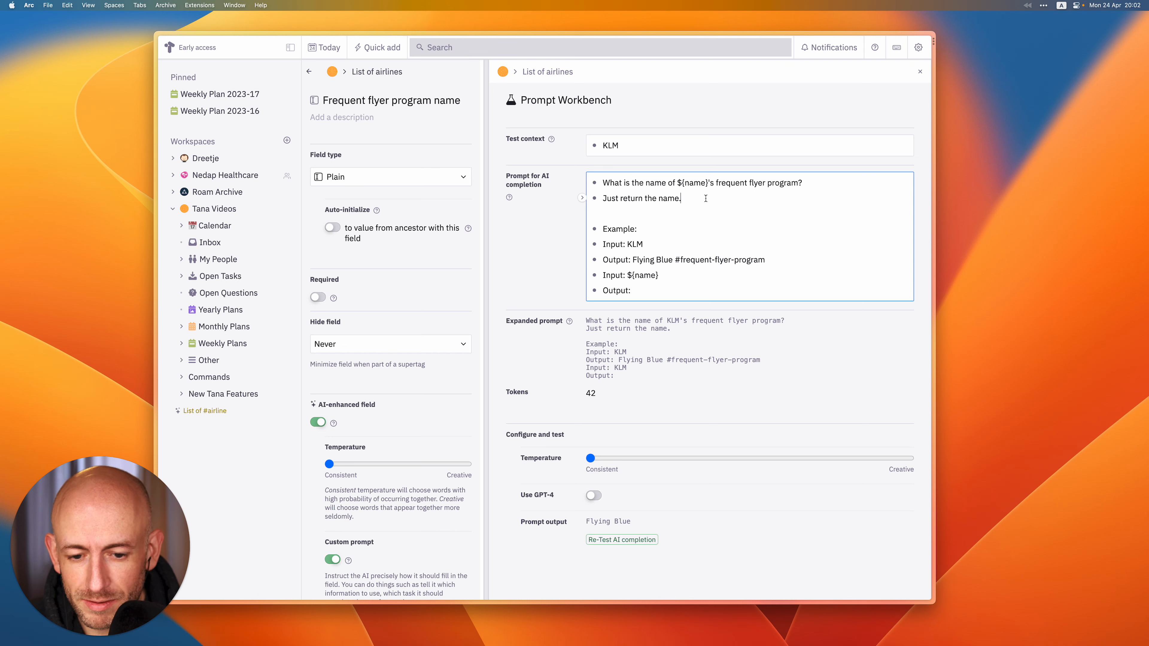
key(Return)
text(tag)
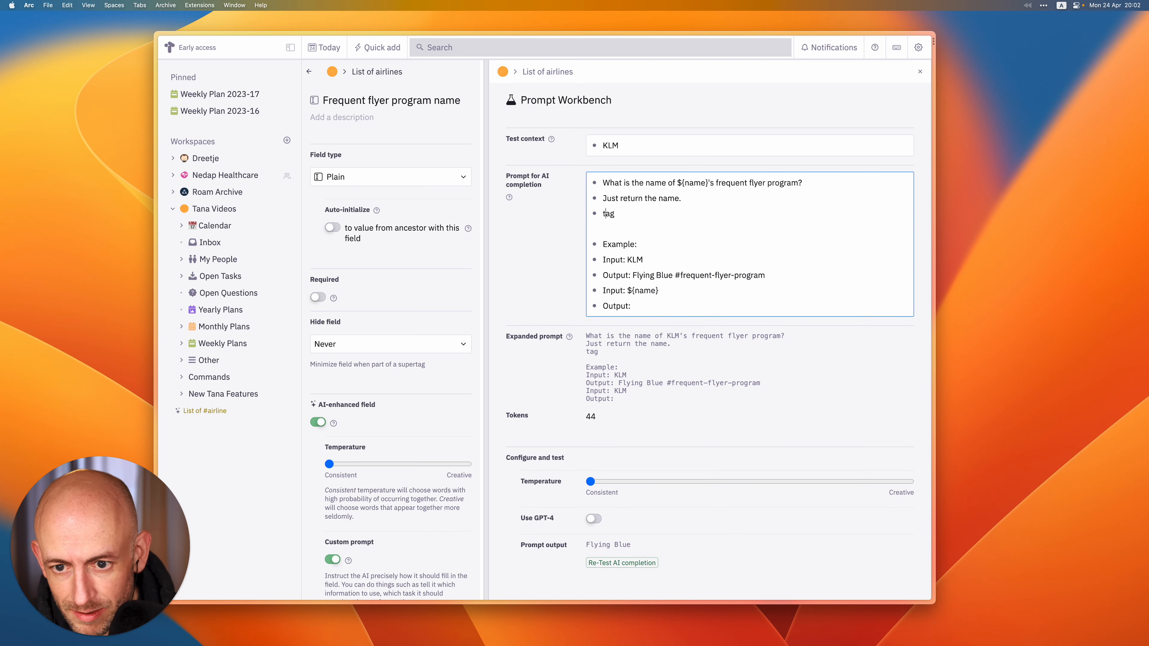
key(Left)
key(Left)
key(Left)
key(BackSpace)
text(Tag )
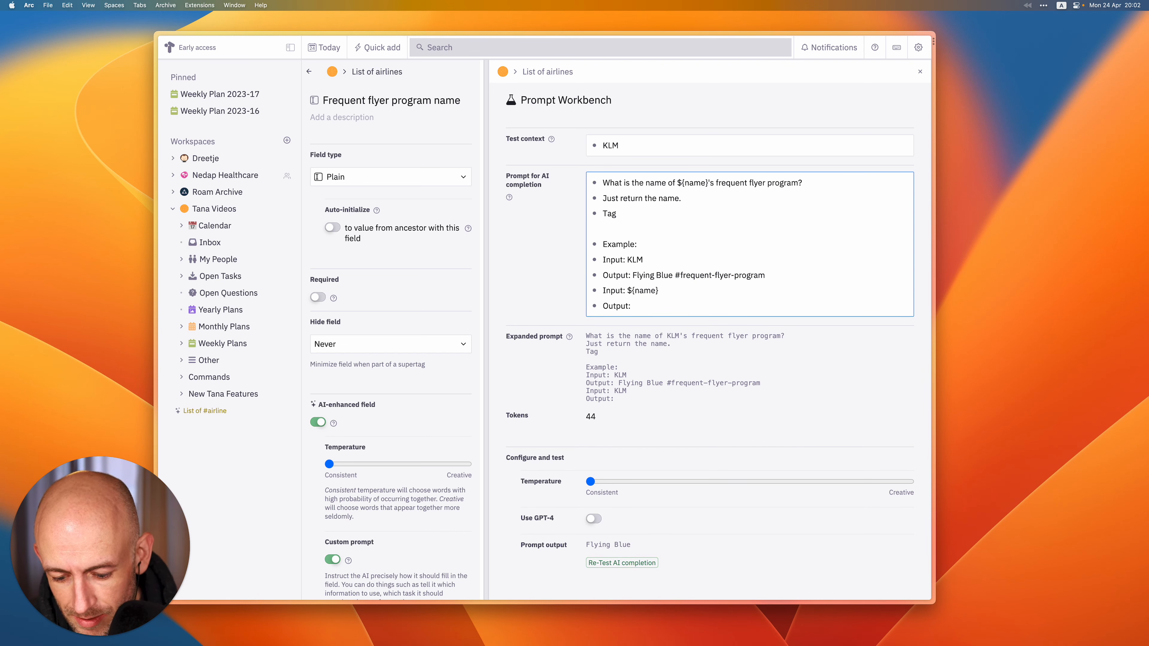
text(the name as '#frequent-flyer-program)
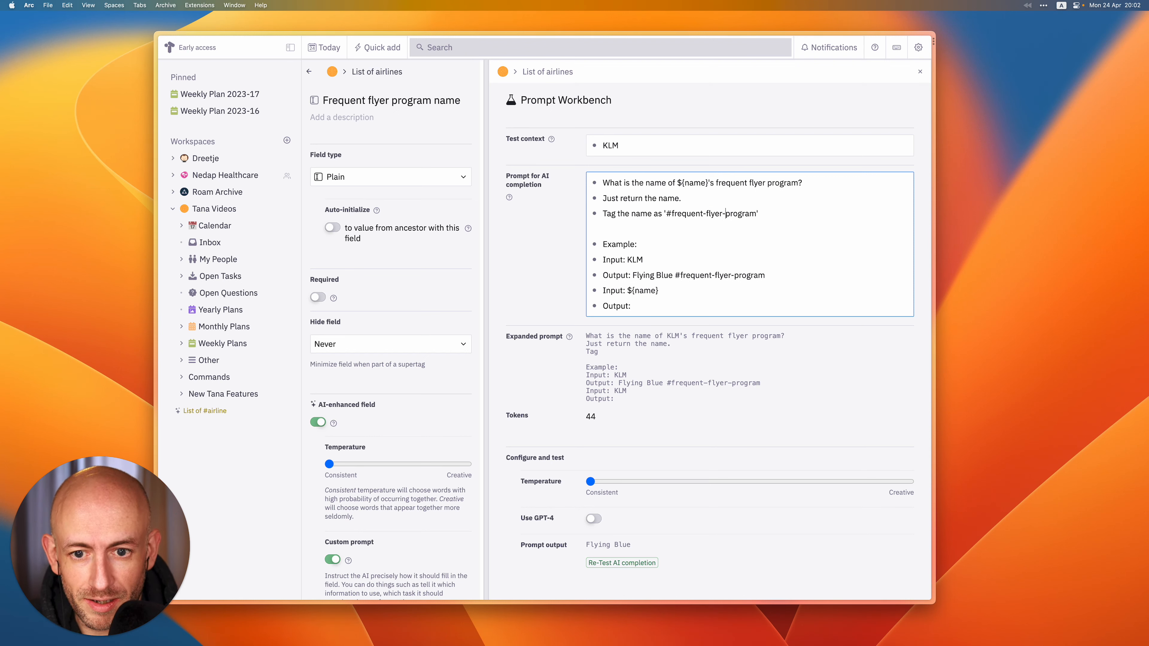
- Remove the # from the tag name in the new instruction, making it 'frequent-flyer-program'
key(Left)
key(Left)
key(Left)
key(Left)
key(Left)
key(Left)
key(Left)
key(Left)
key(Left)
key(Left)
key(Left)
key(Left)
key(BackSpace)
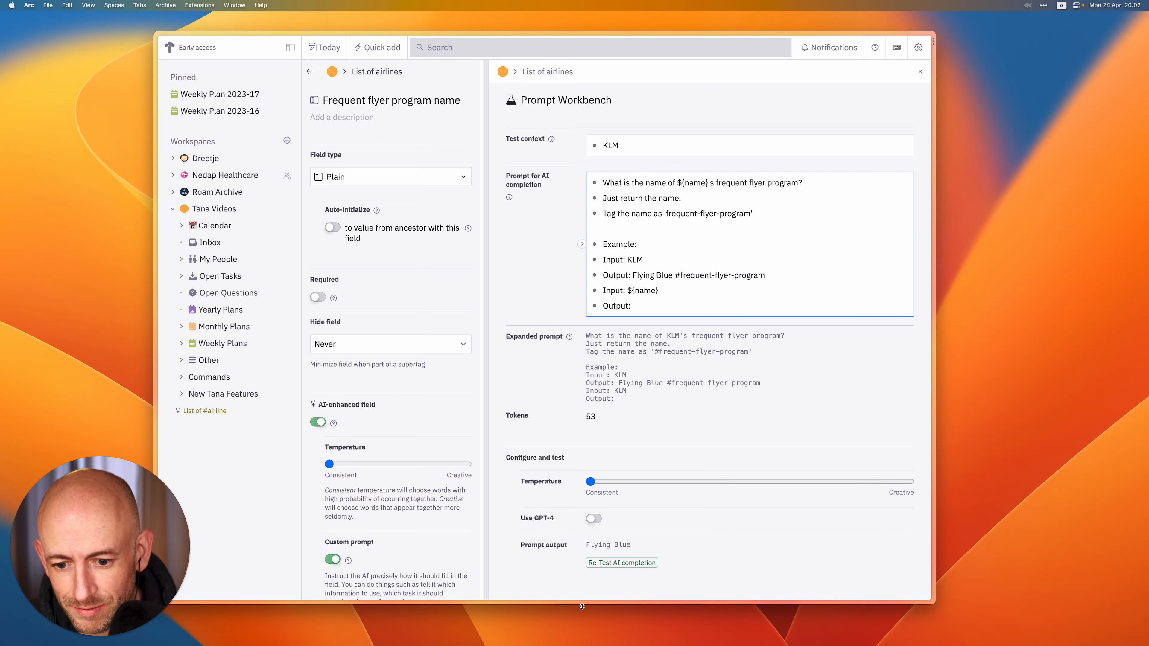
- Re-test the AI completion for KLM, then close the Prompt Workbench and return to the List of airlines table
click(634, 563)
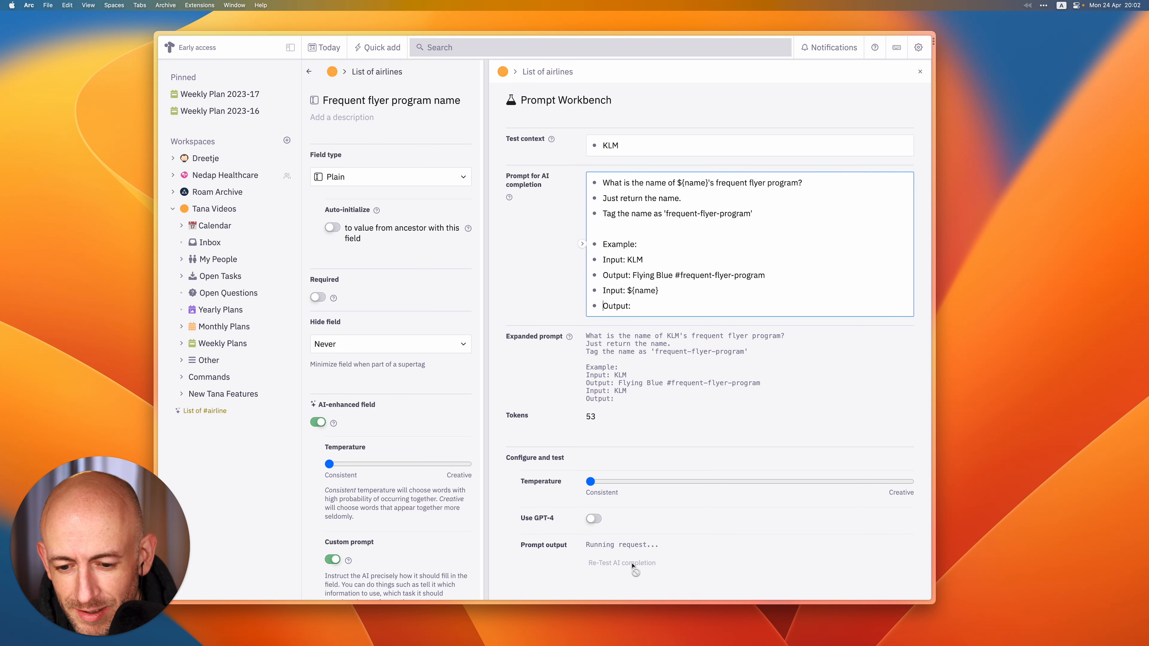
click(920, 72)
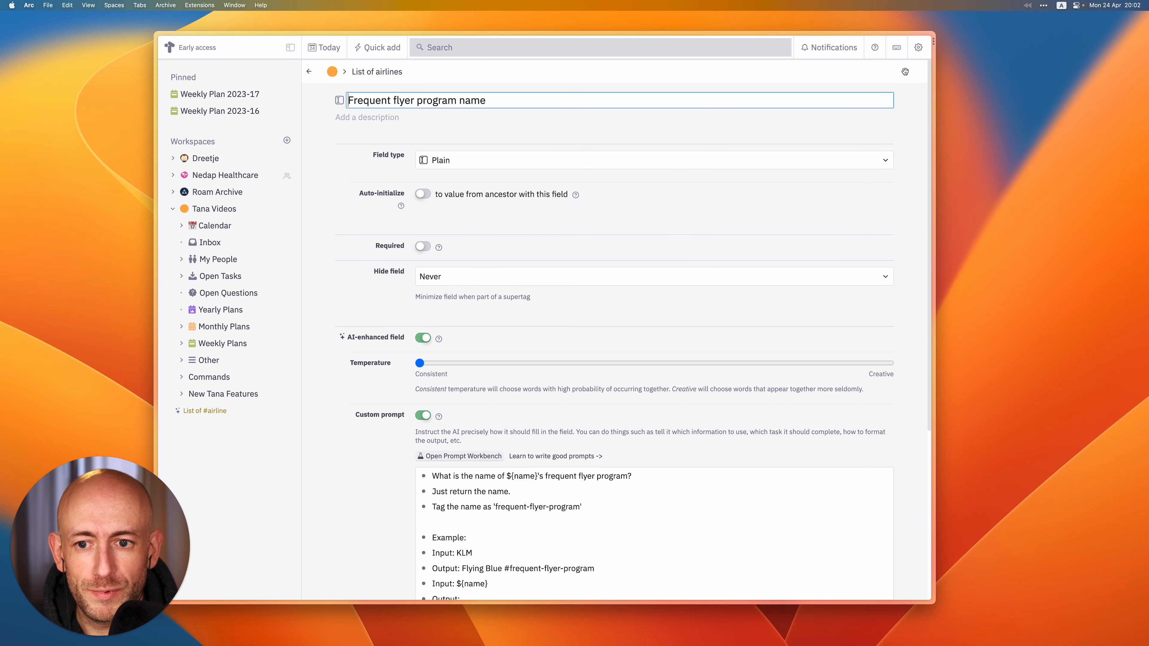
click(310, 73)
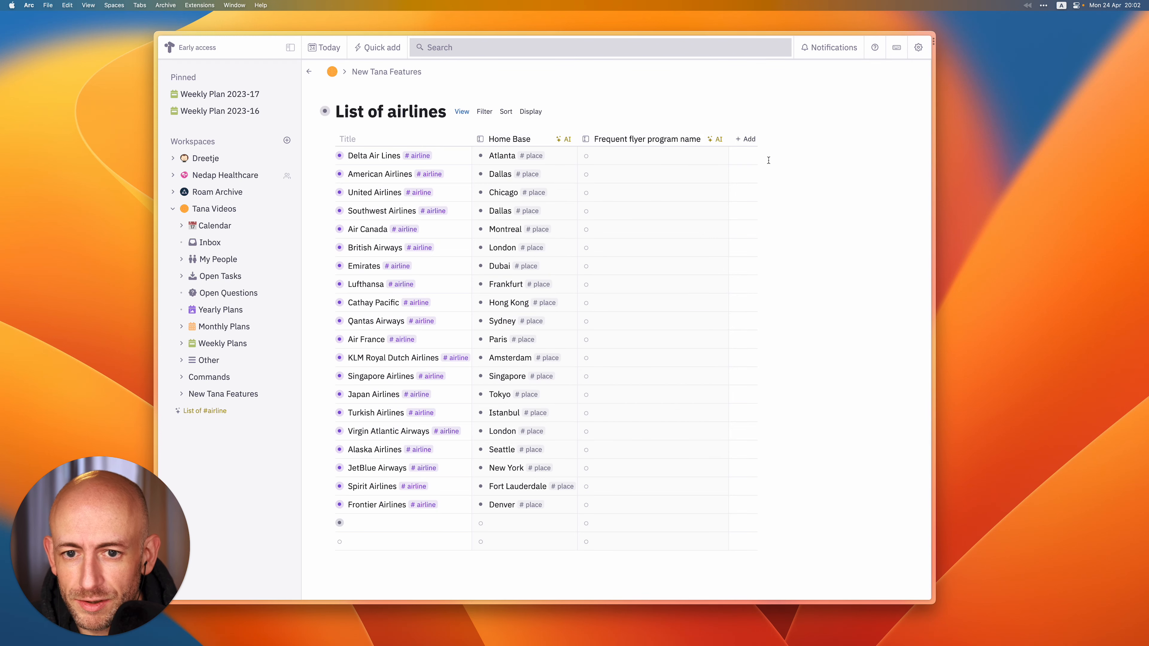
- Fill the Frequent flyer program name column with AI for all airlines and delete the blank row at the table's end
click(716, 139)
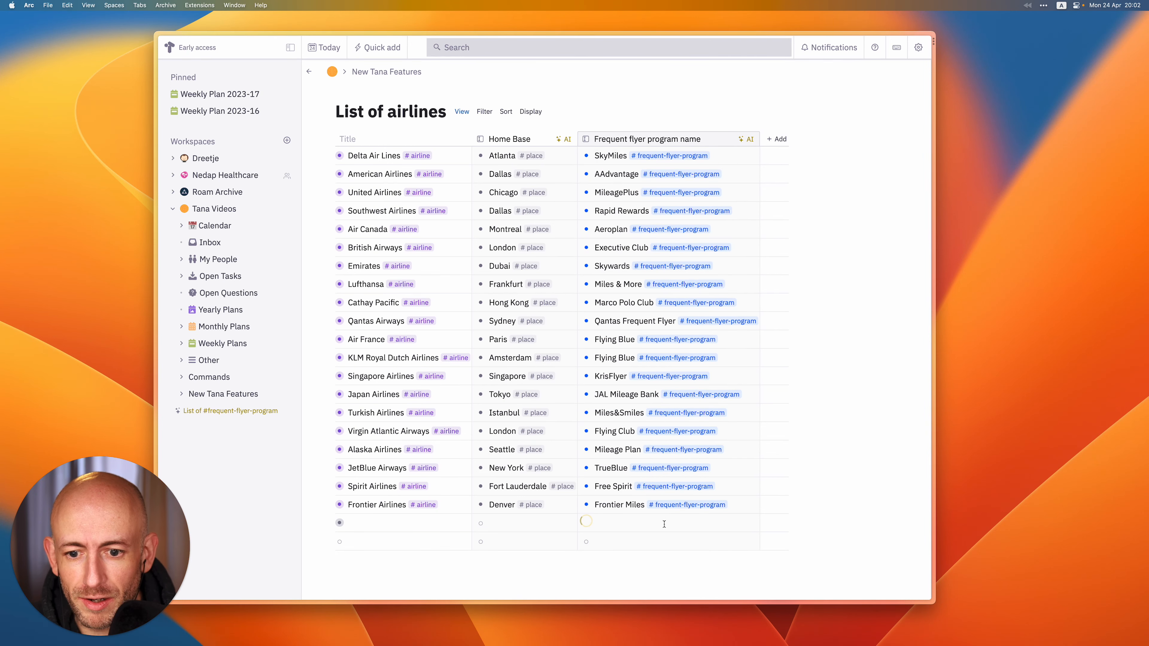
scroll(515, 557, down, 3)
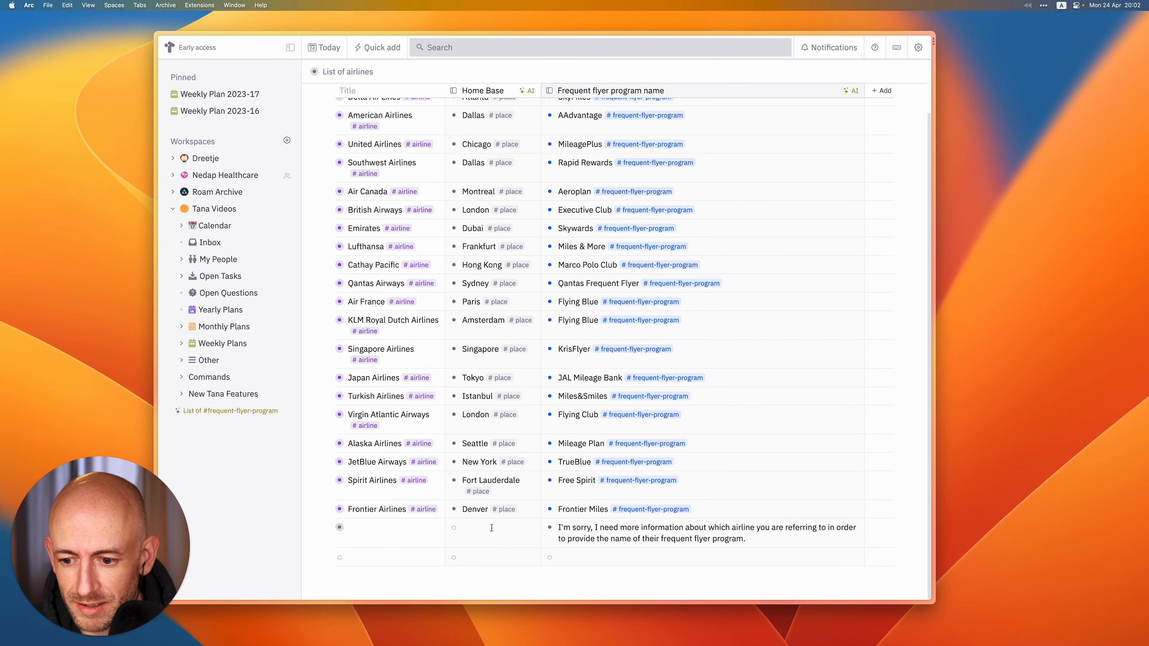
click(423, 532)
key(shift+super+BackSpace)
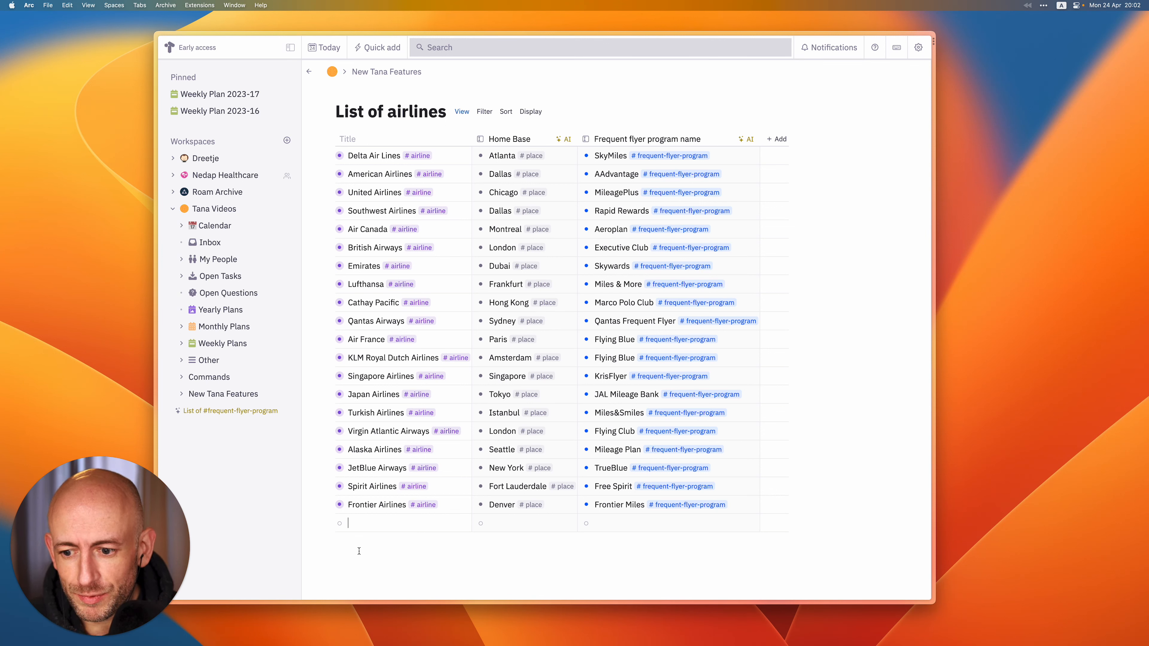
- Open the New Tana Features page and add the node "List of cities in Japan that any tourist must see" below the airlines table
click(377, 72)
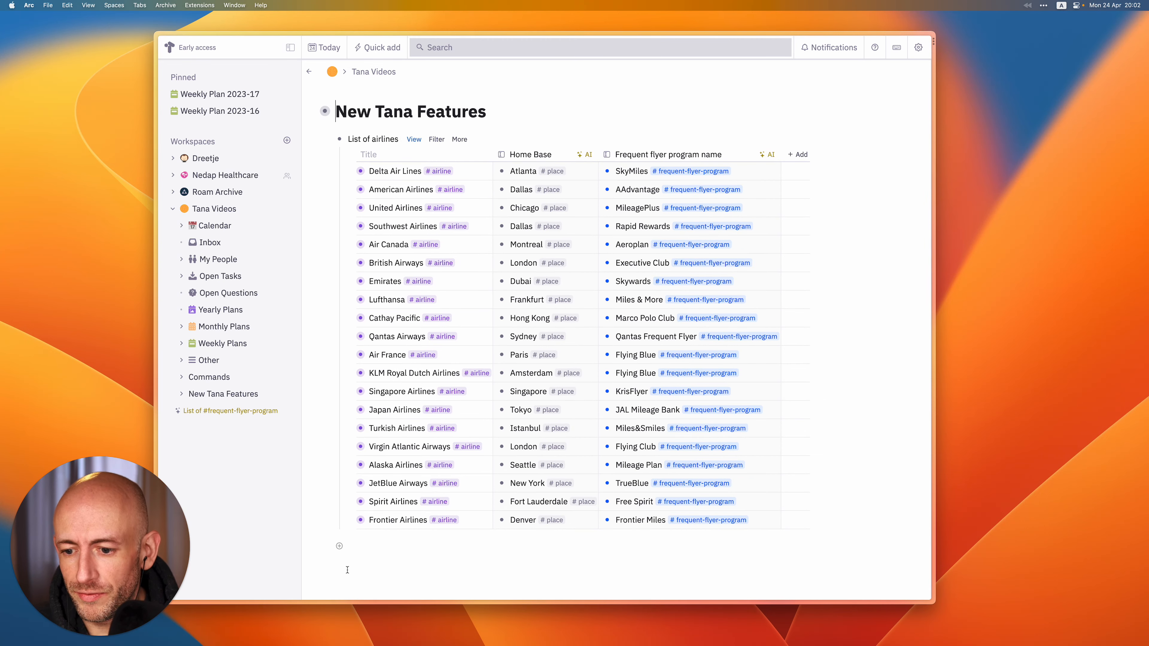
click(366, 549)
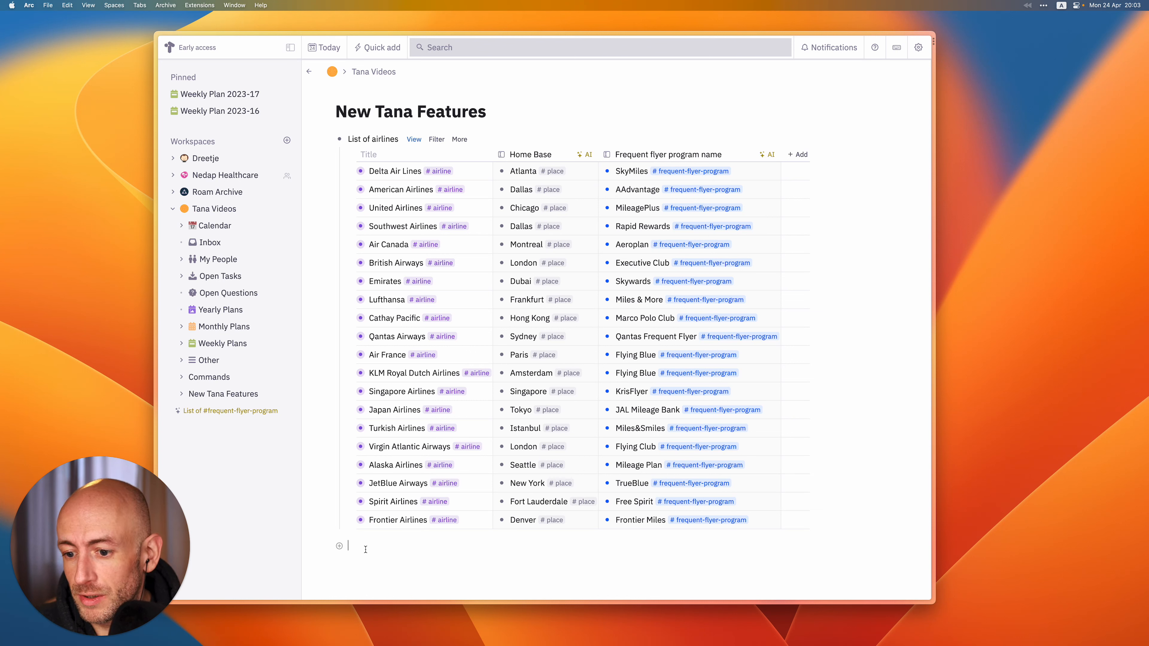
click(366, 550)
text(List )
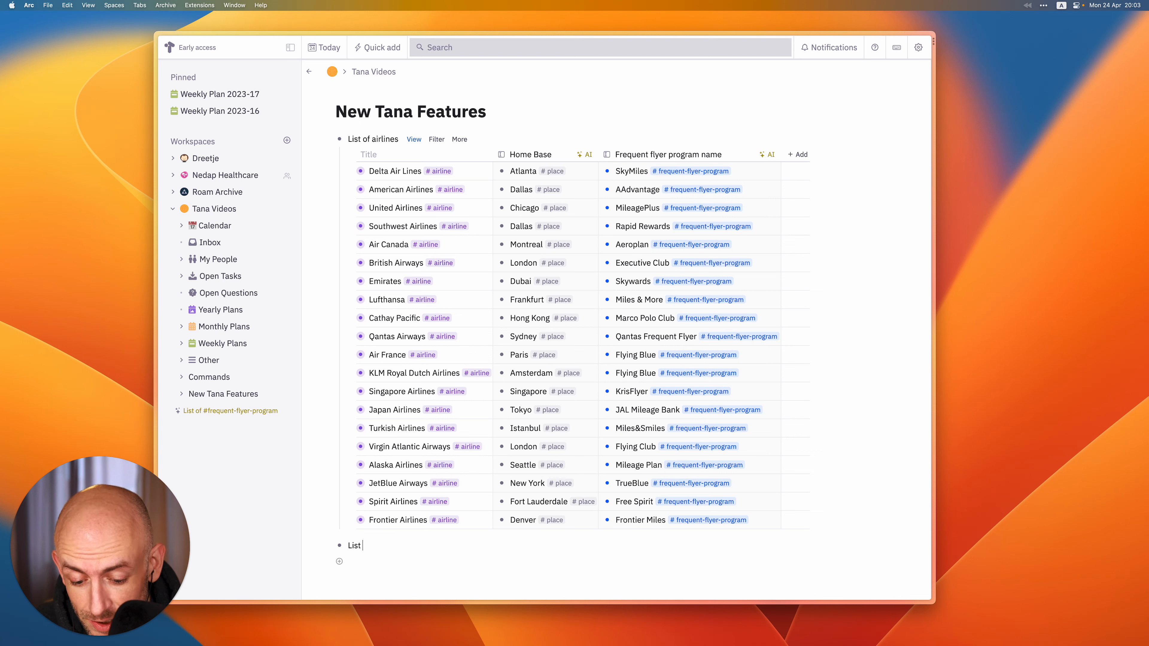
text(of cities in)
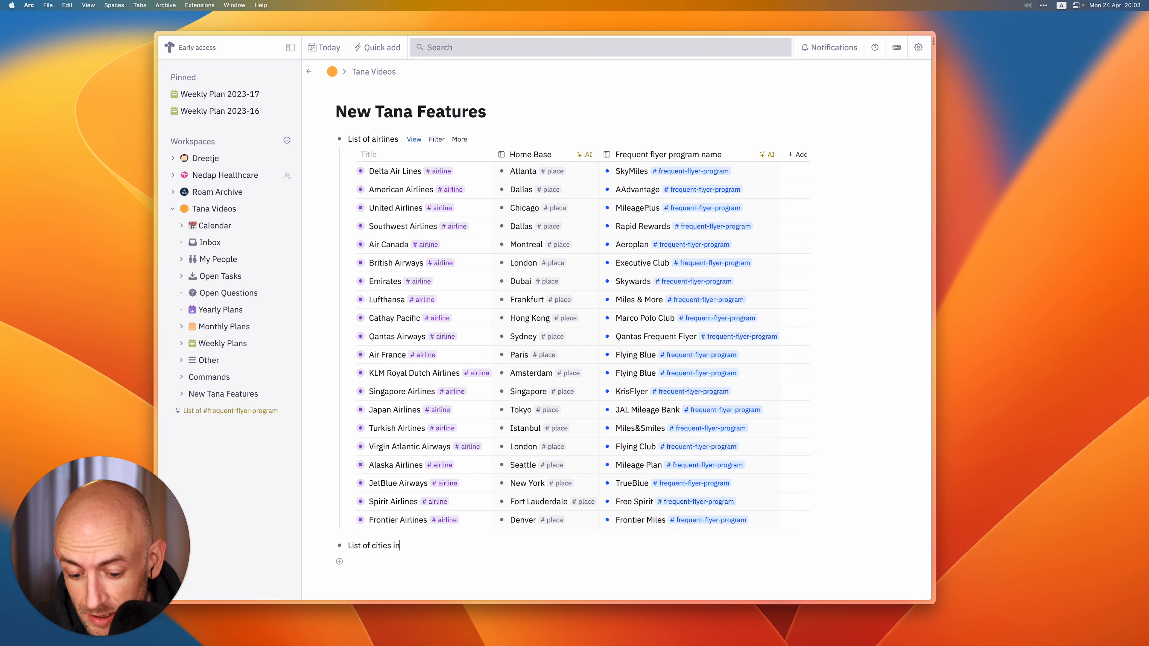
text( Japan th)
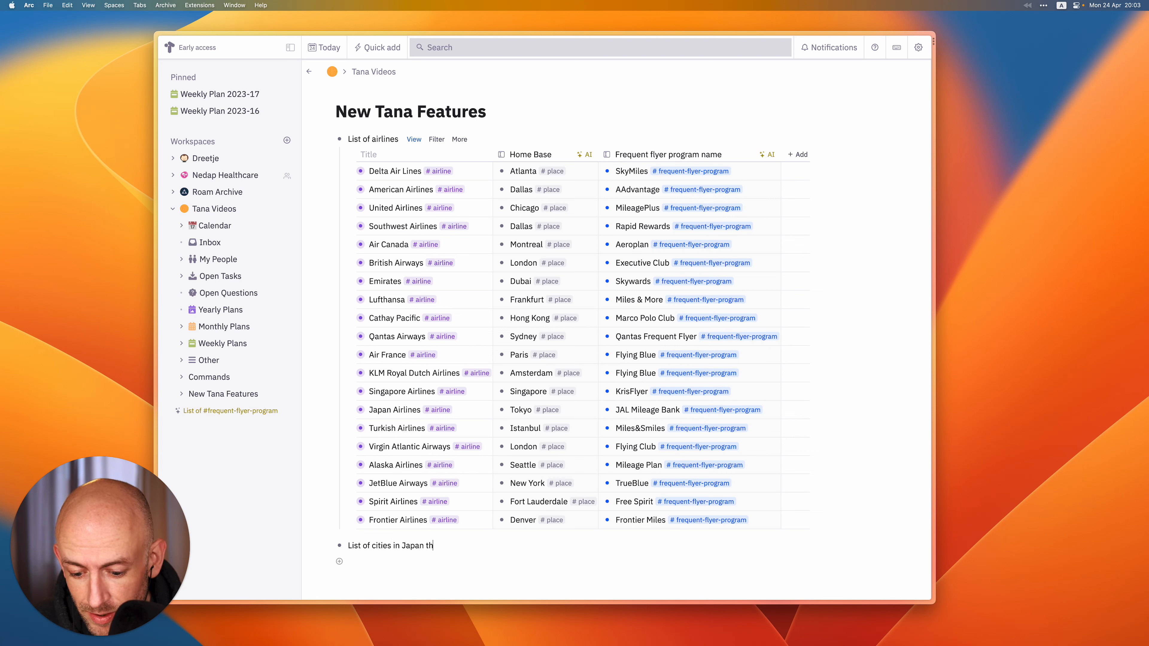
text(at any )
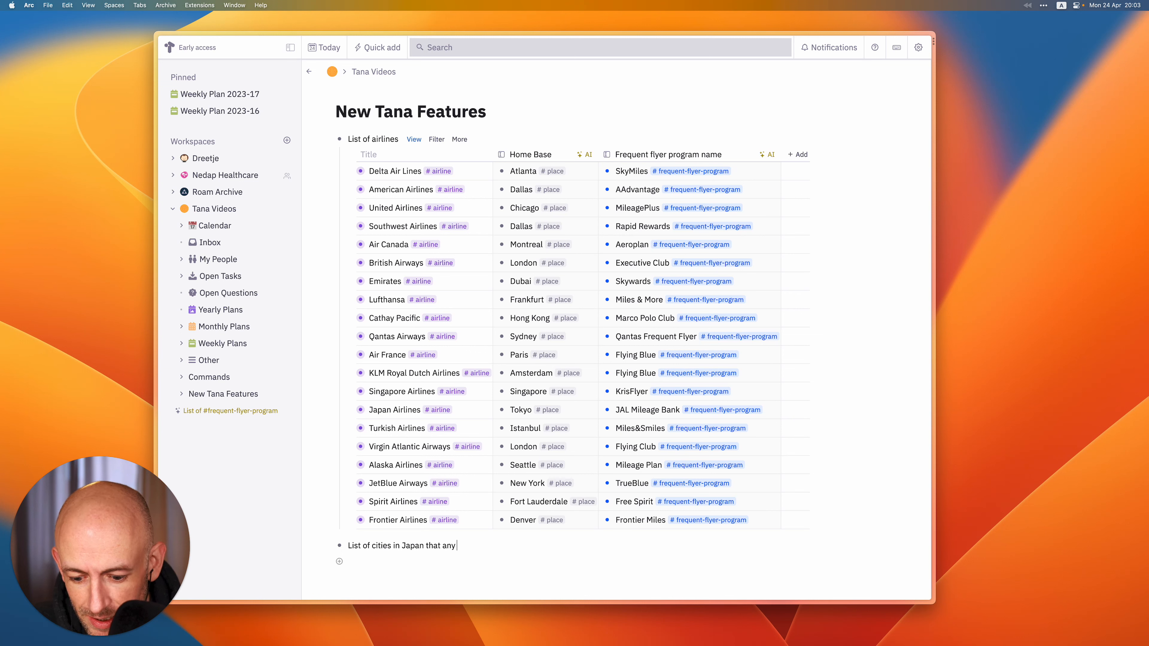
text(tourist must see)
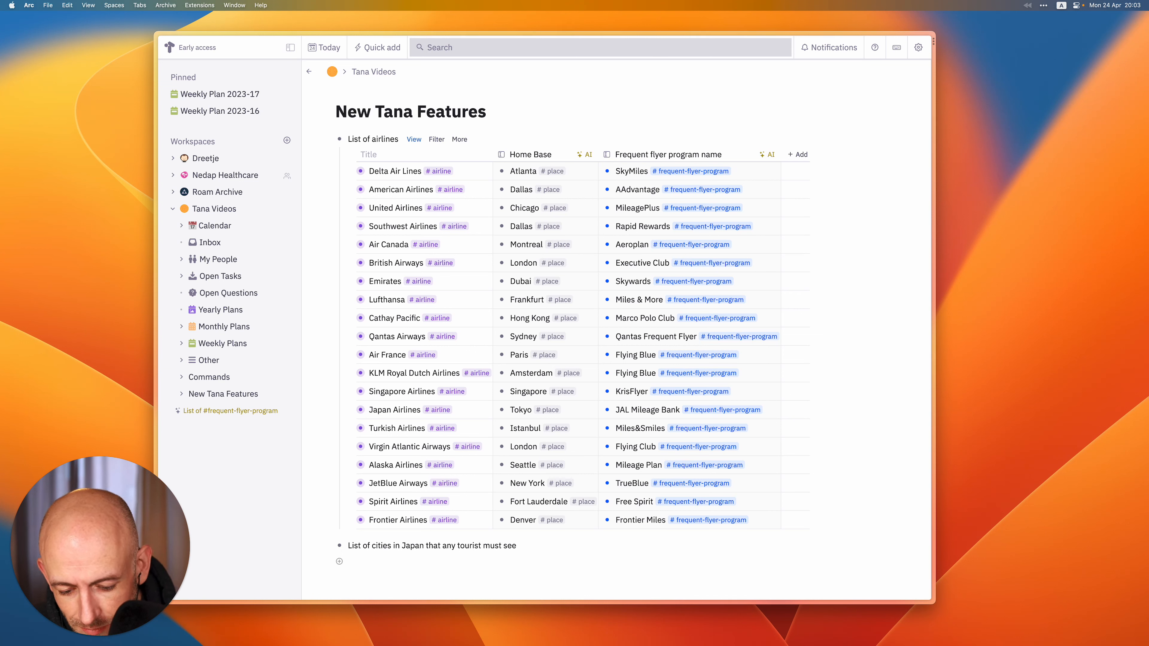
- Extend the Japanese cities node with the sentence "Just mention the city names."
text(. Just)
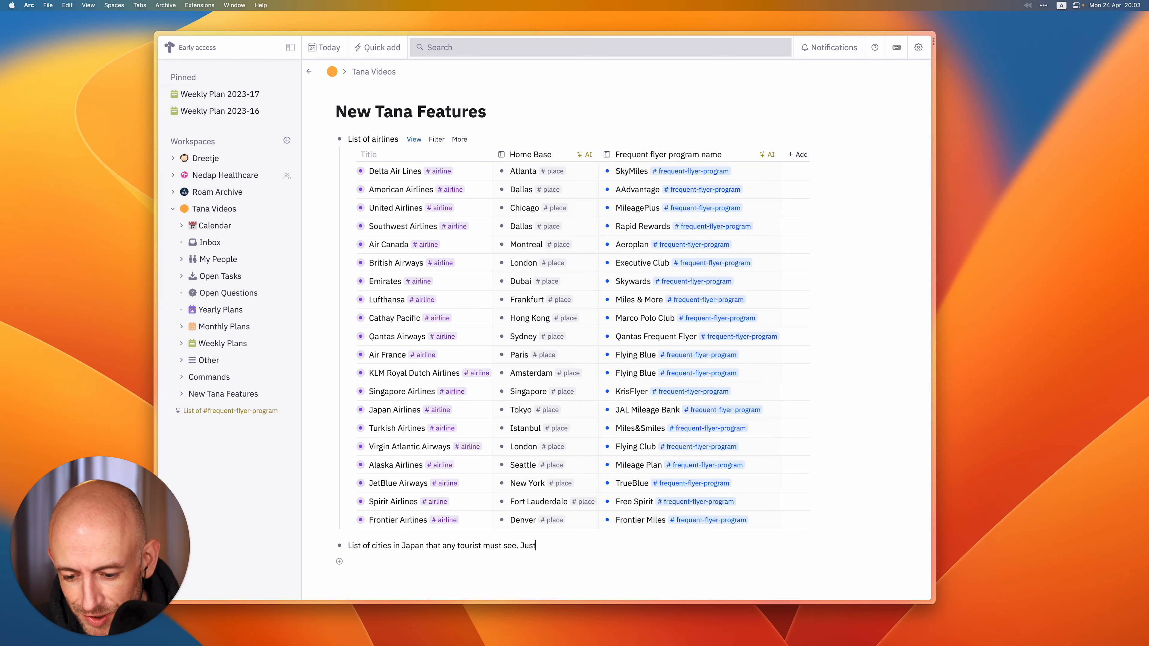
text( mention the c)
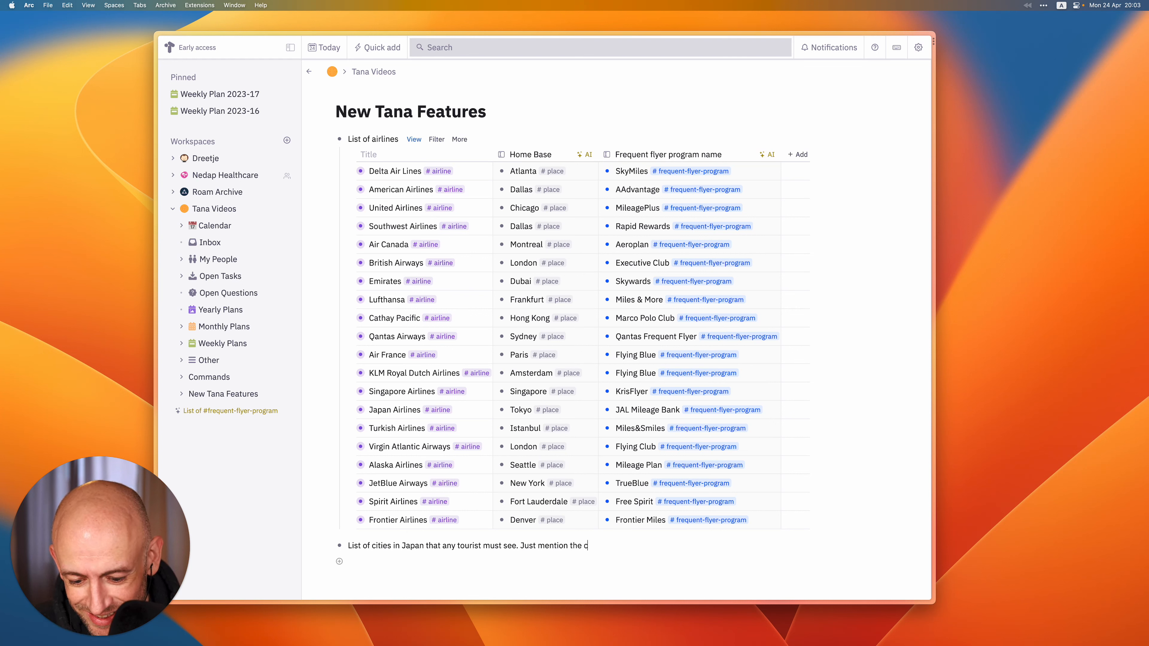
text(ity names.)
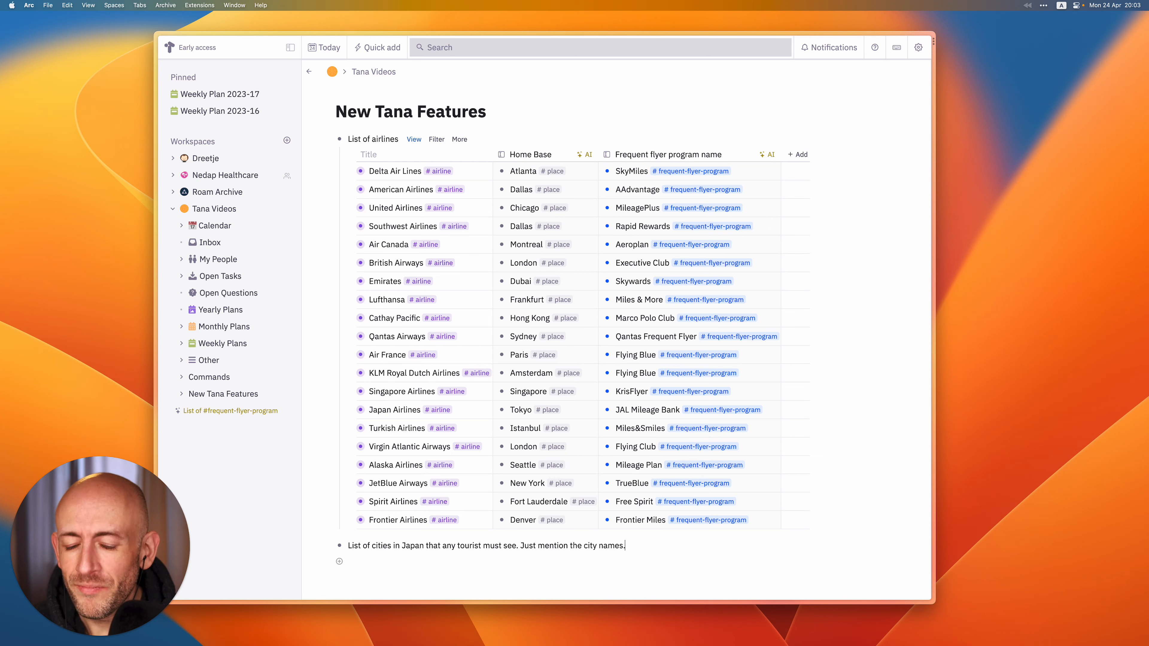
- Run Ask GPT on the Japanese cities prompt, review the generated list and undo it
key(super+k)
text(ask)
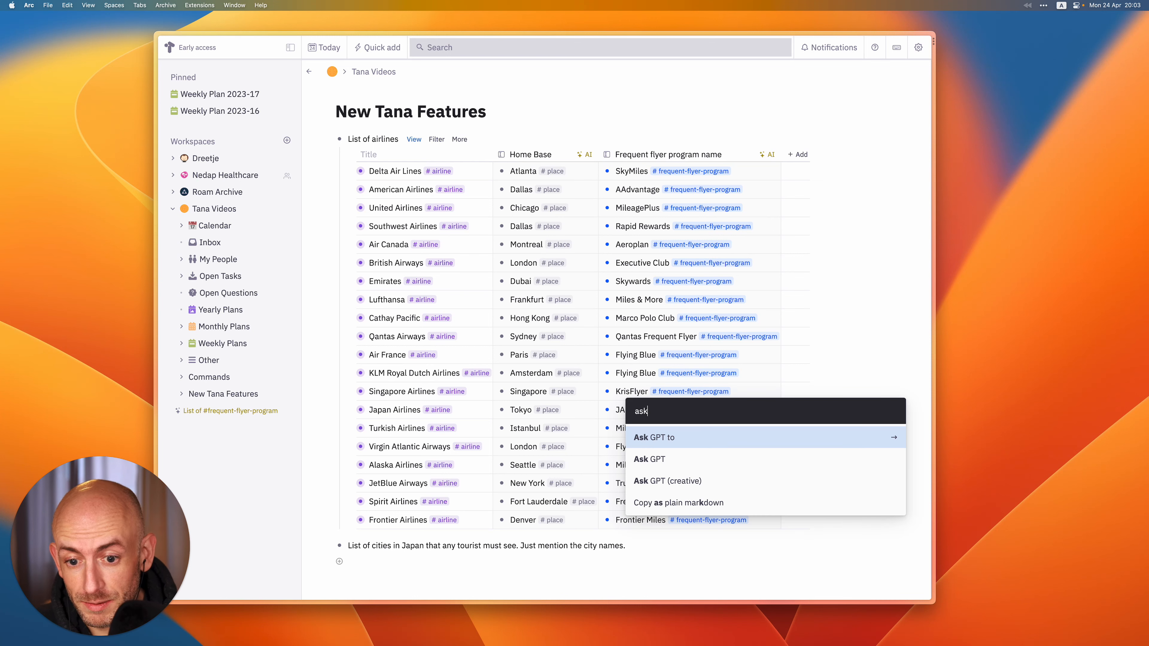
key(Down)
key(Return)
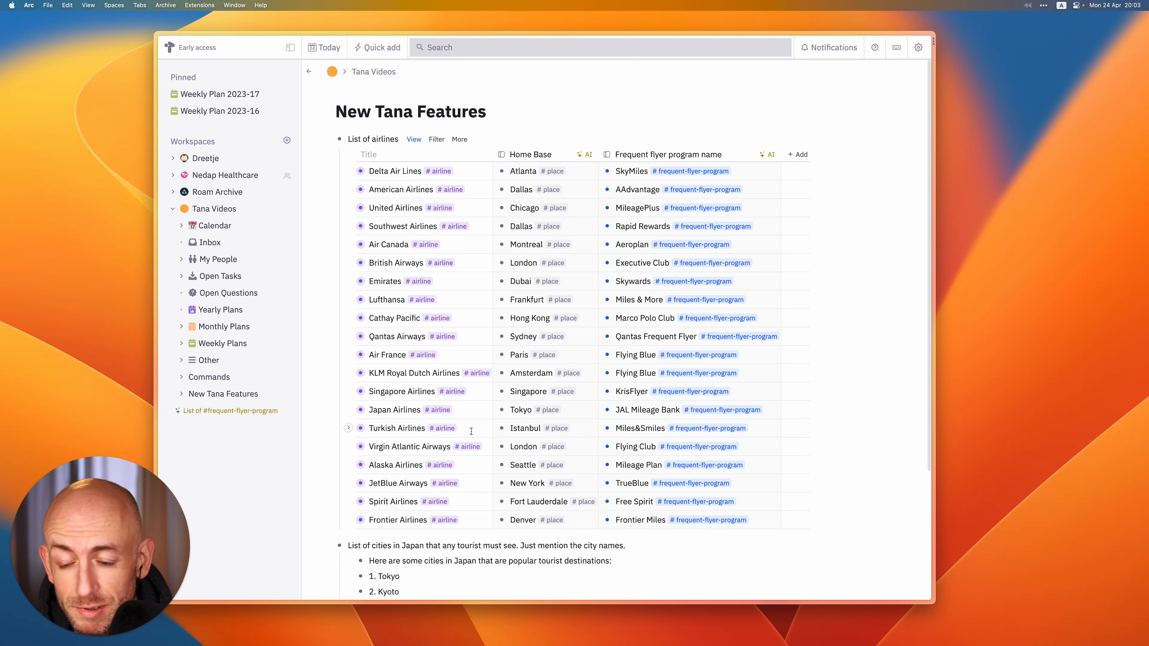
scroll(434, 498, down, 4)
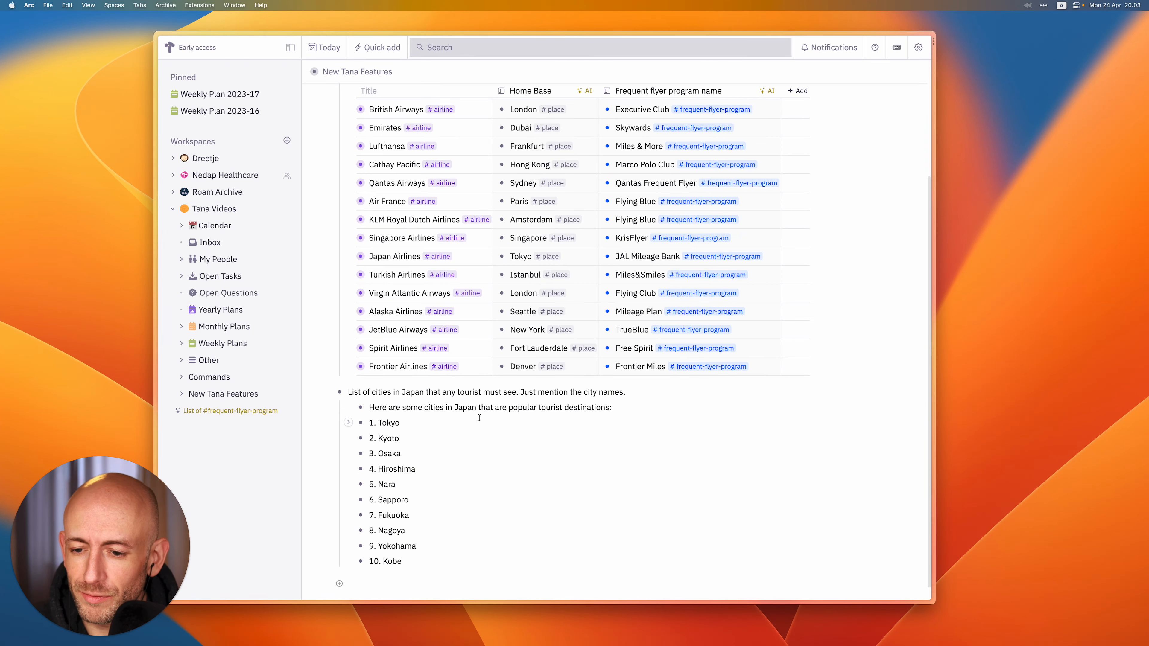
key(super+z)
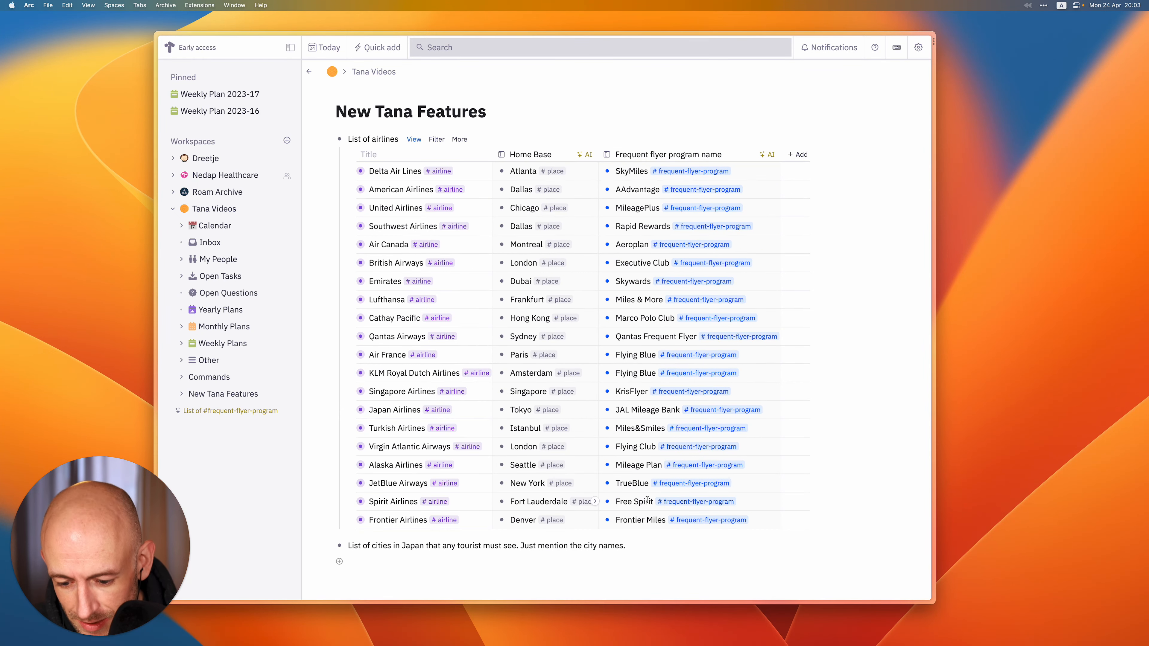
- Add the instruction "Do not number them" to the end of the Japanese cities prompt
text(Do not nu)
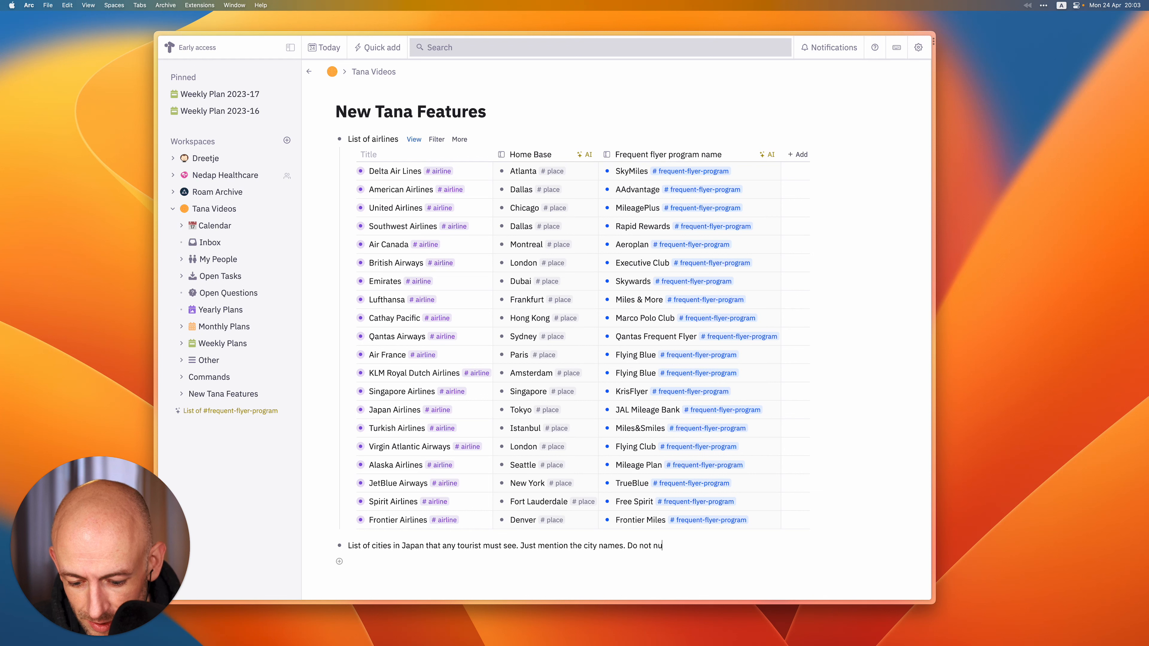
text(mber them,)
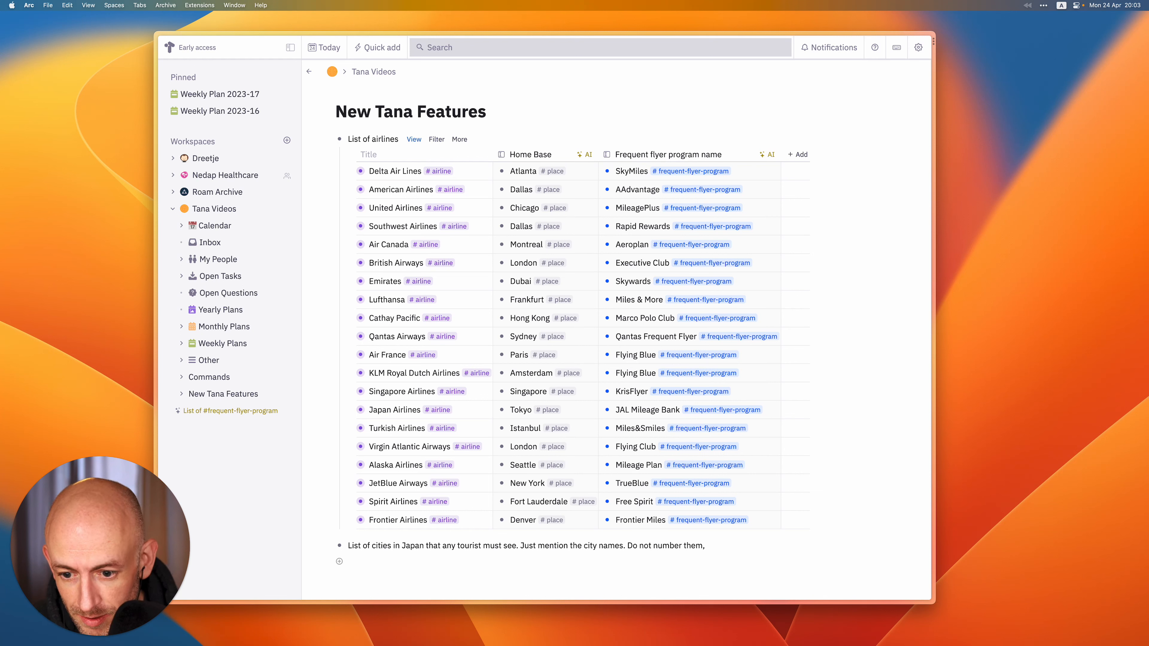
text( no)
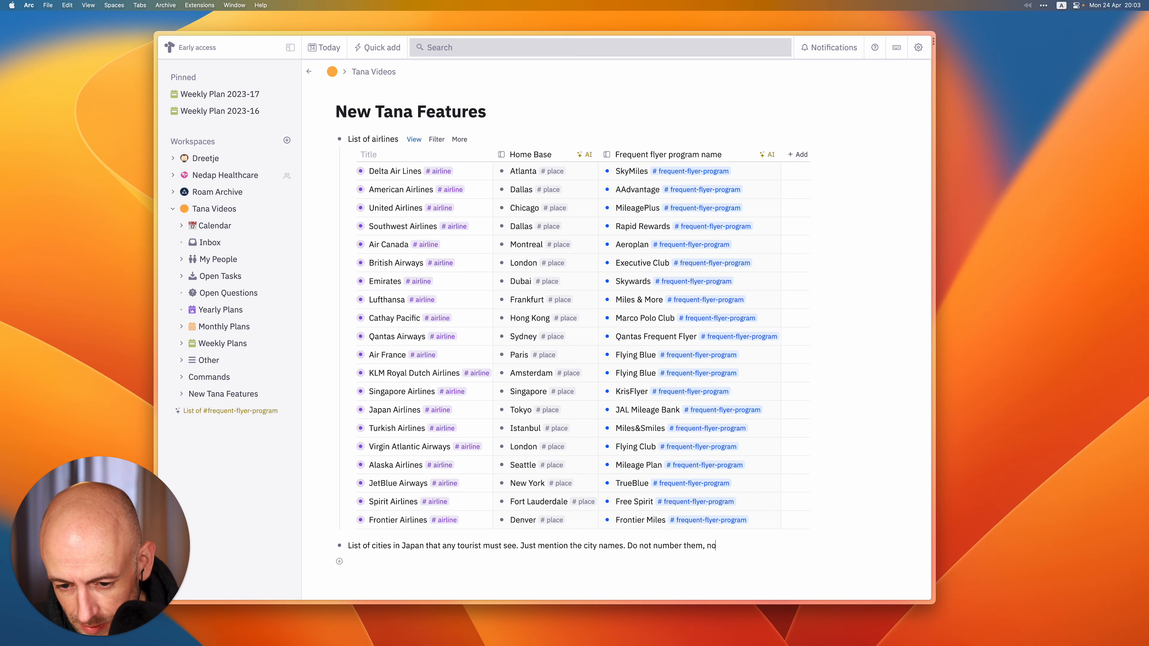
key(BackSpace)
key(BackSpace)
- Run Ask GPT on the Japanese cities prompt with the no-numbering instruction and check the answer
key(super+k)
text(ask)
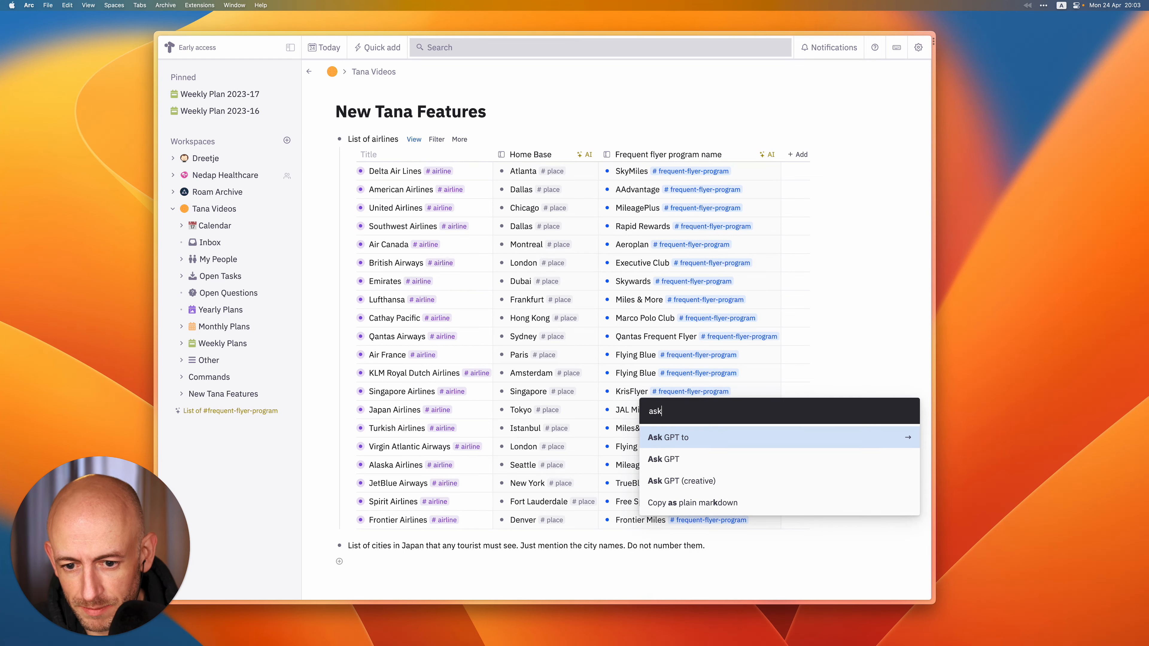
key(Down)
key(Return)
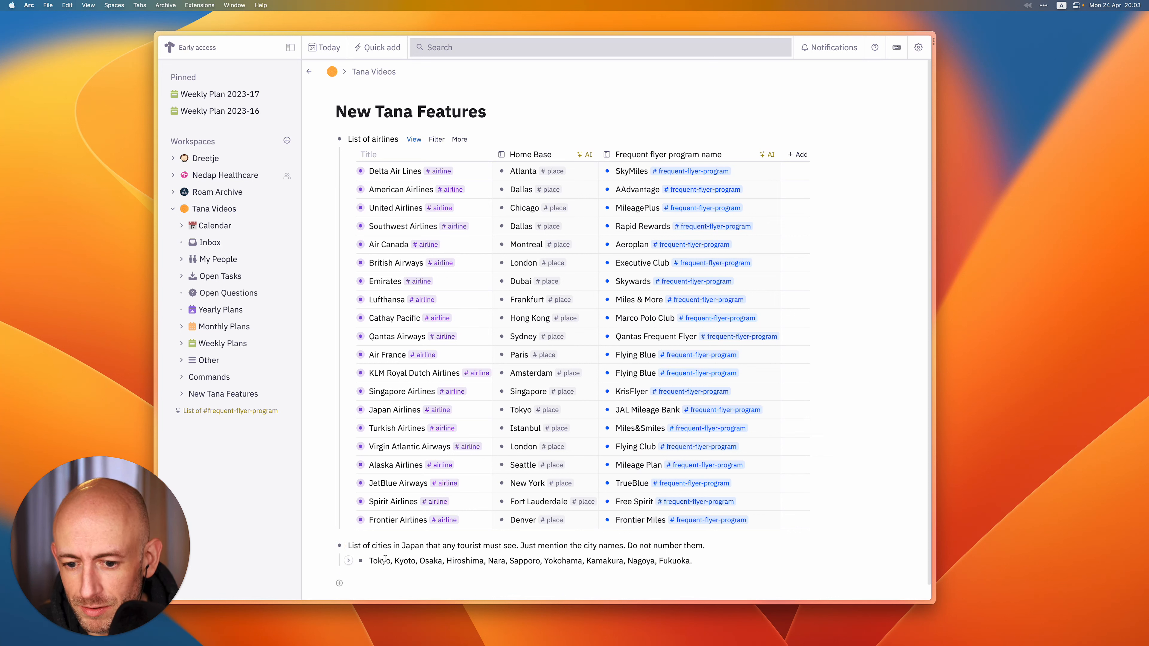
click(391, 561)
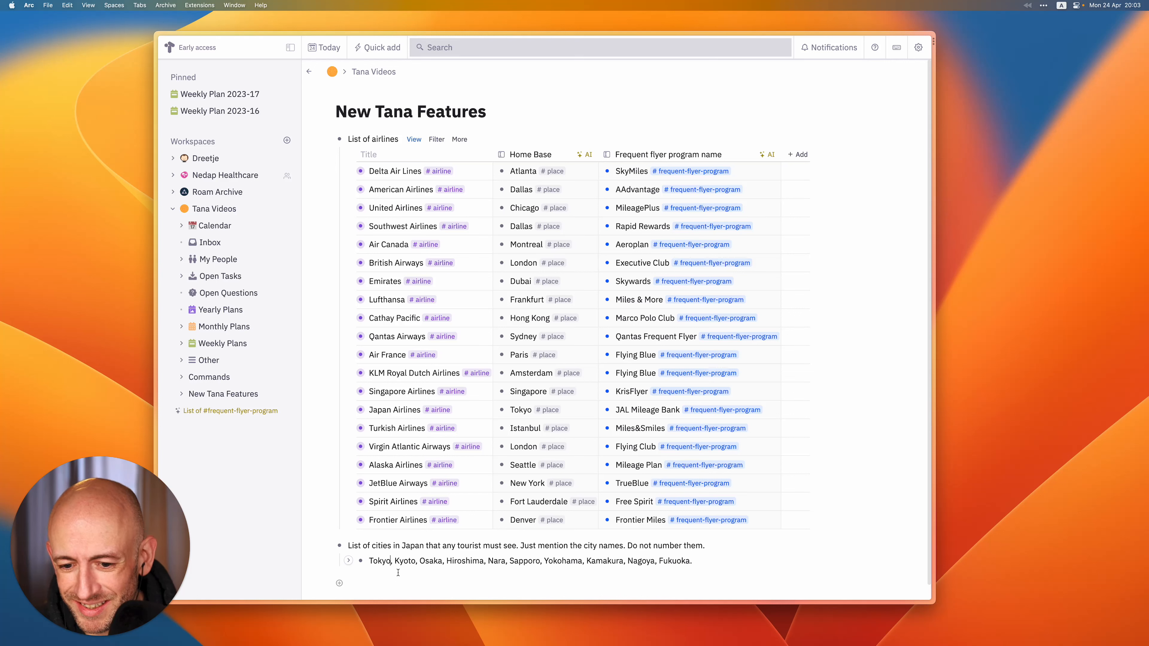
- Append "Put each on a separate line," to the cities prompt and delete the comma-separated answer below it
click(718, 549)
text(Put each)
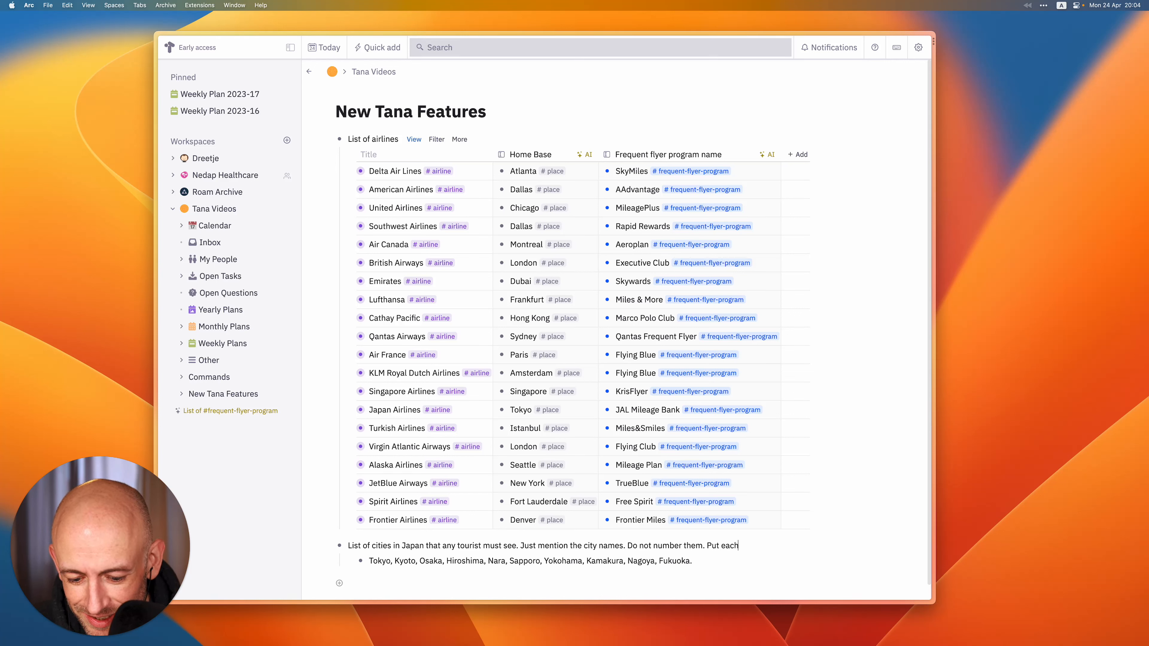
text( on a separate line,)
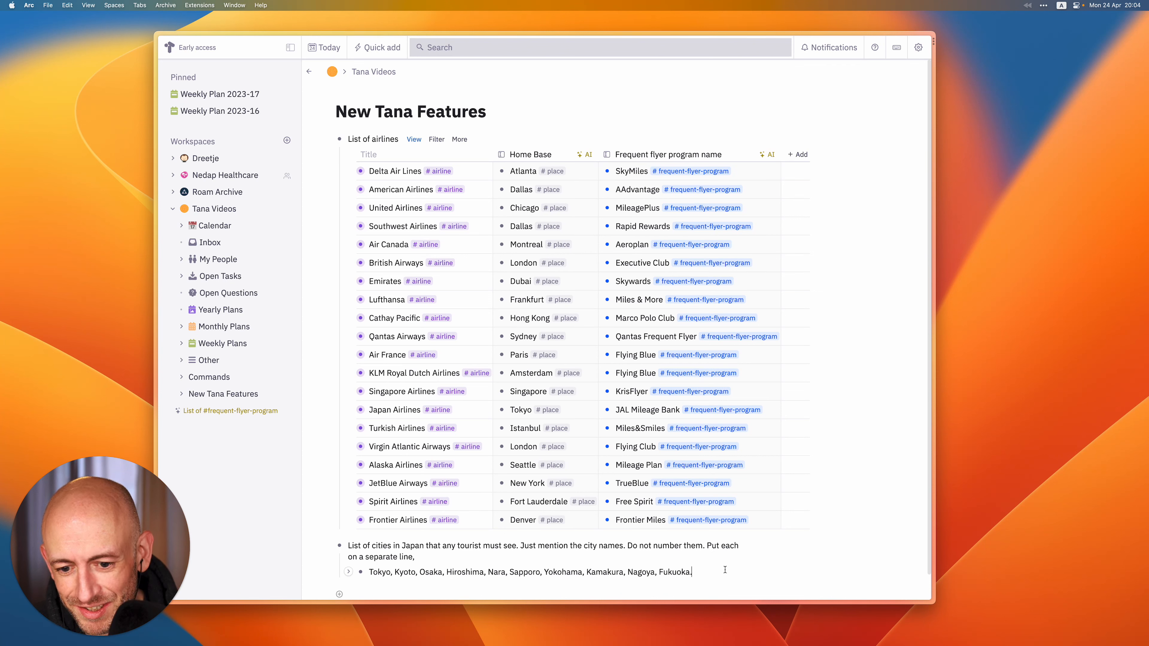
key(shift+super+BackSpace)
- Run Ask GPT on the revised prompt to generate the Japanese cities as separate nodes, and review them
key(super+k)
text(ask)
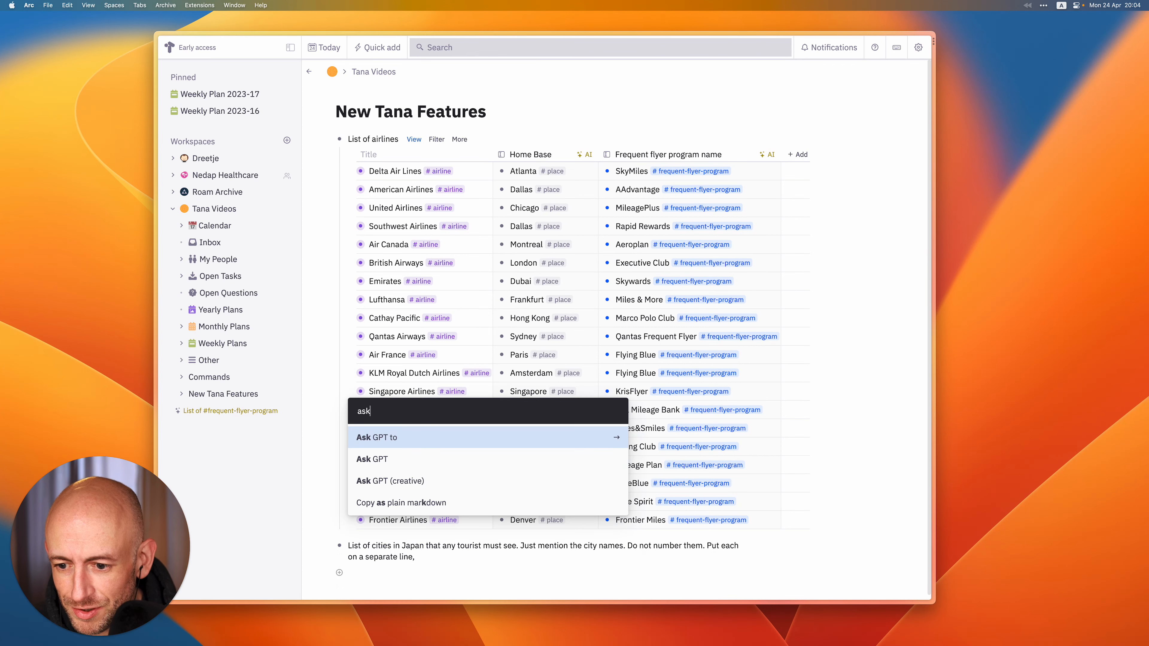
key(Down)
key(Return)
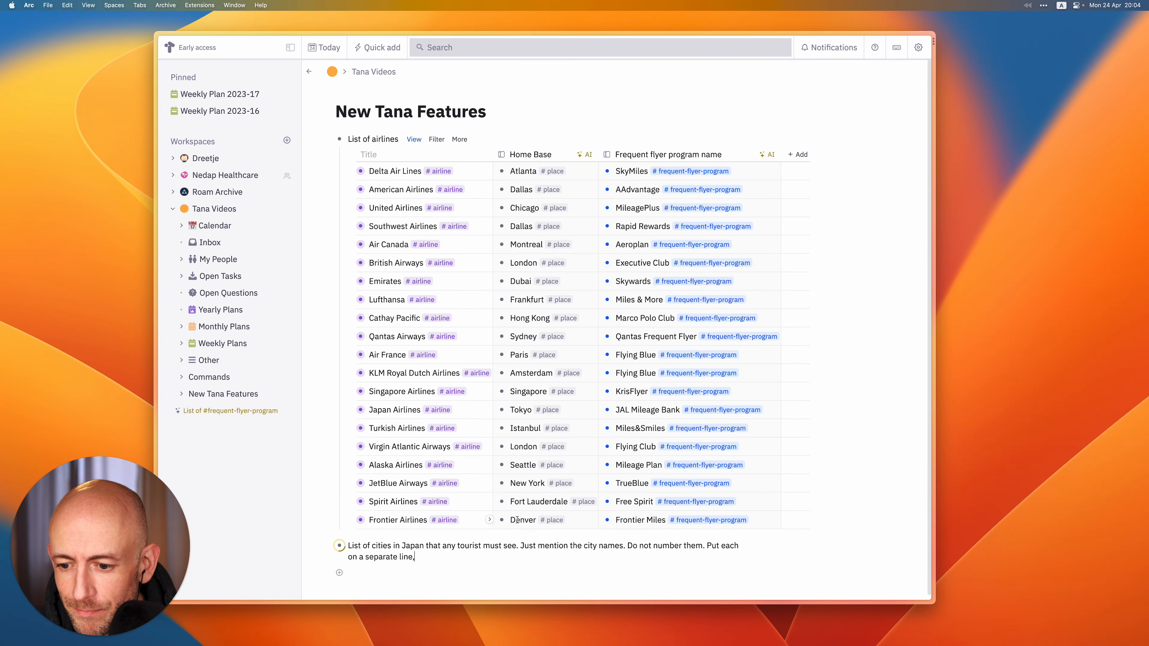
scroll(502, 517, down, 4)
scroll(475, 544, down, 3)
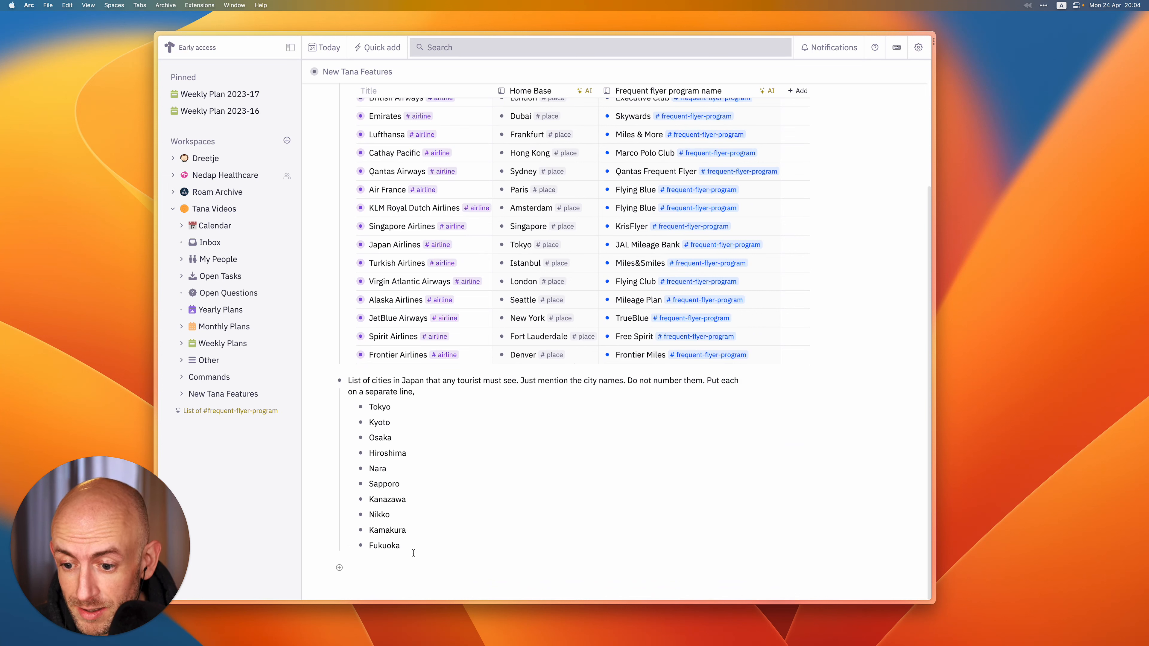
drag(411, 553, 379, 409)
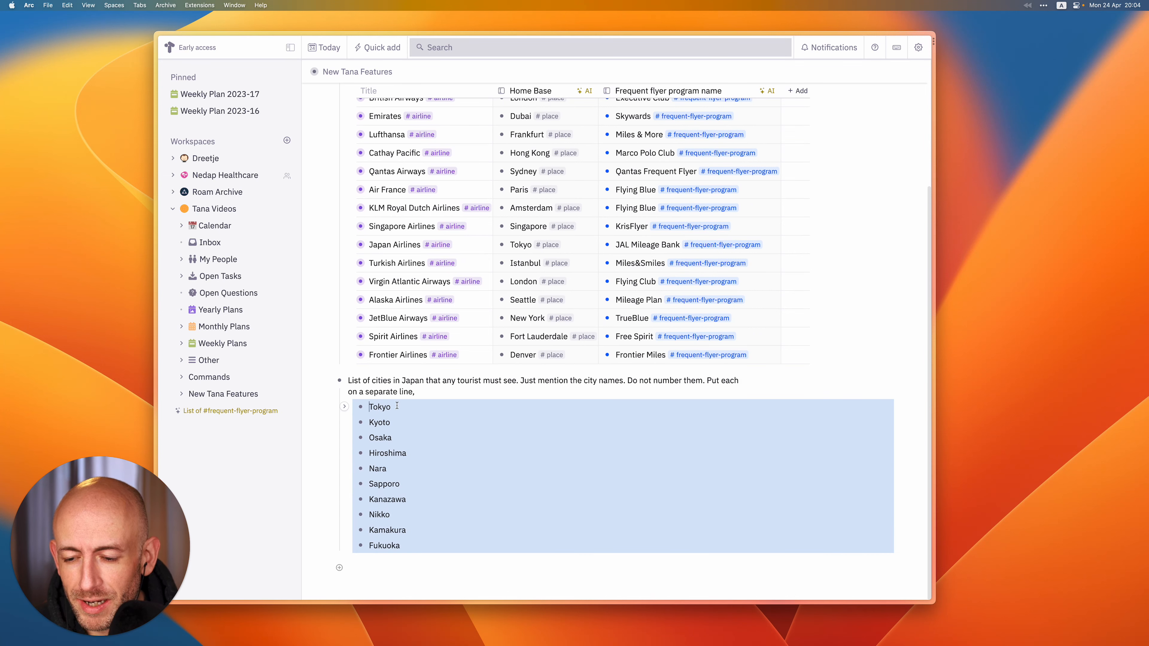
- Show the view options for the Japanese cities node and switch its contents to a table view
click(434, 392)
key(super+shift+Left)
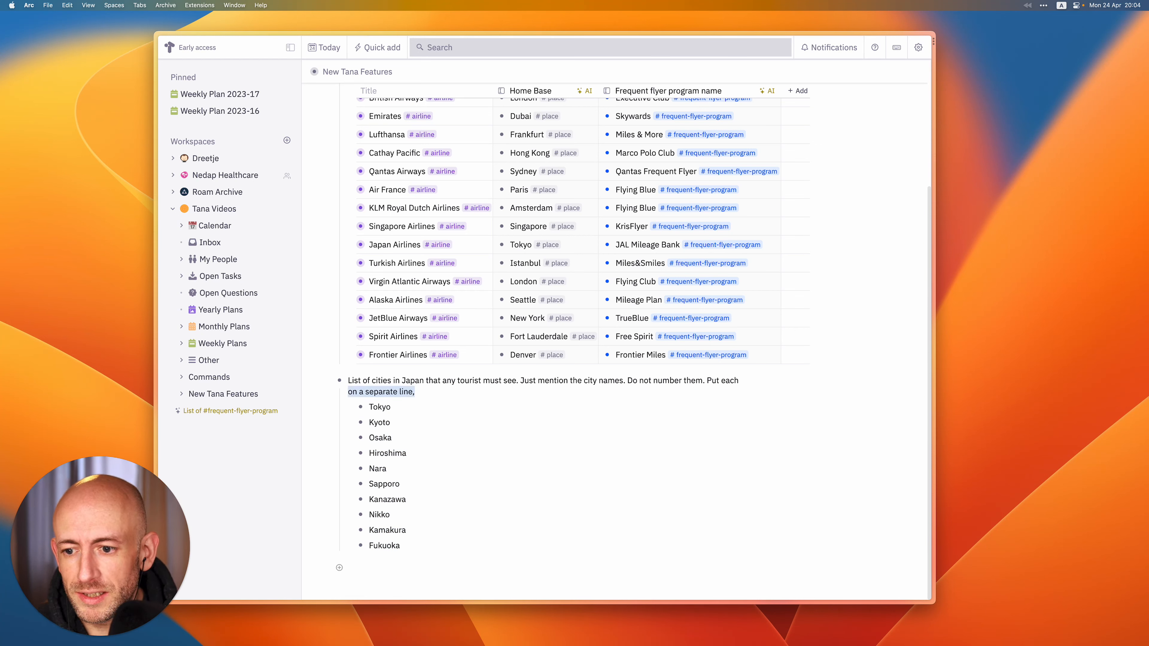
key(shift+Up)
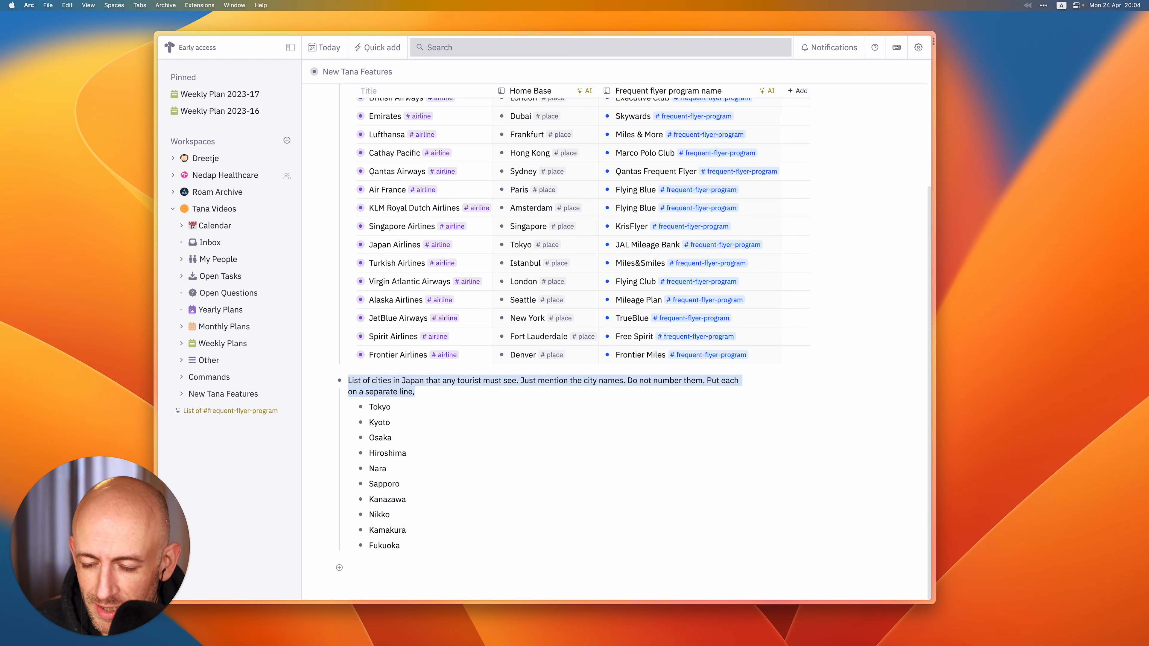
key(super+k)
text(view)
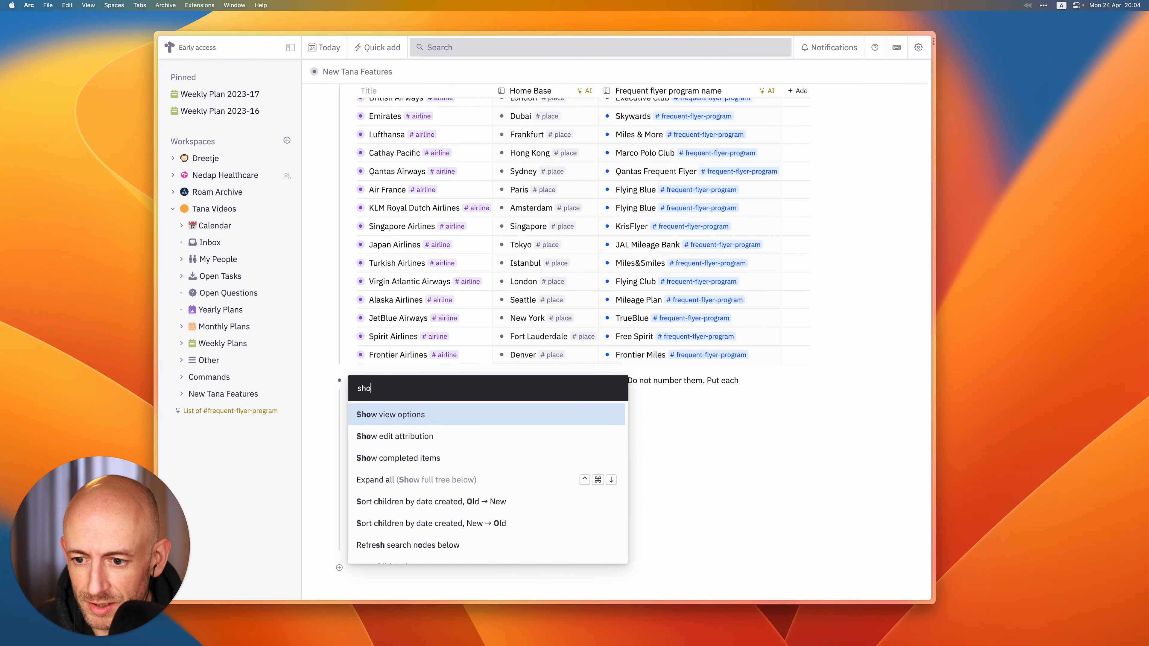
key(Return)
click(823, 386)
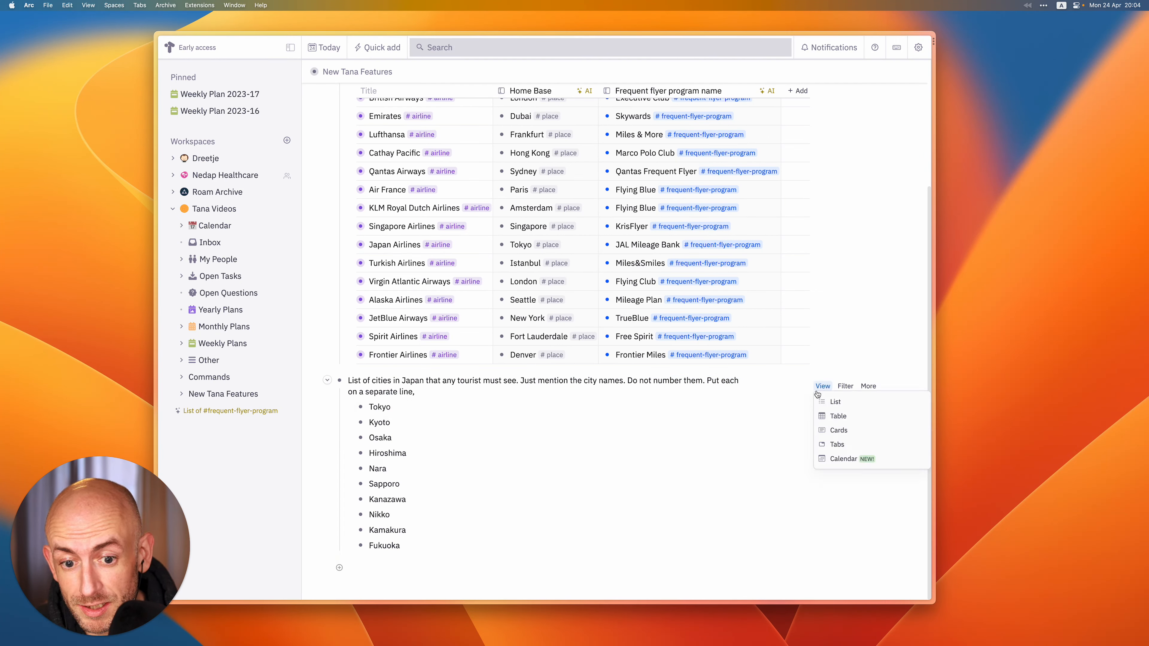
click(848, 418)
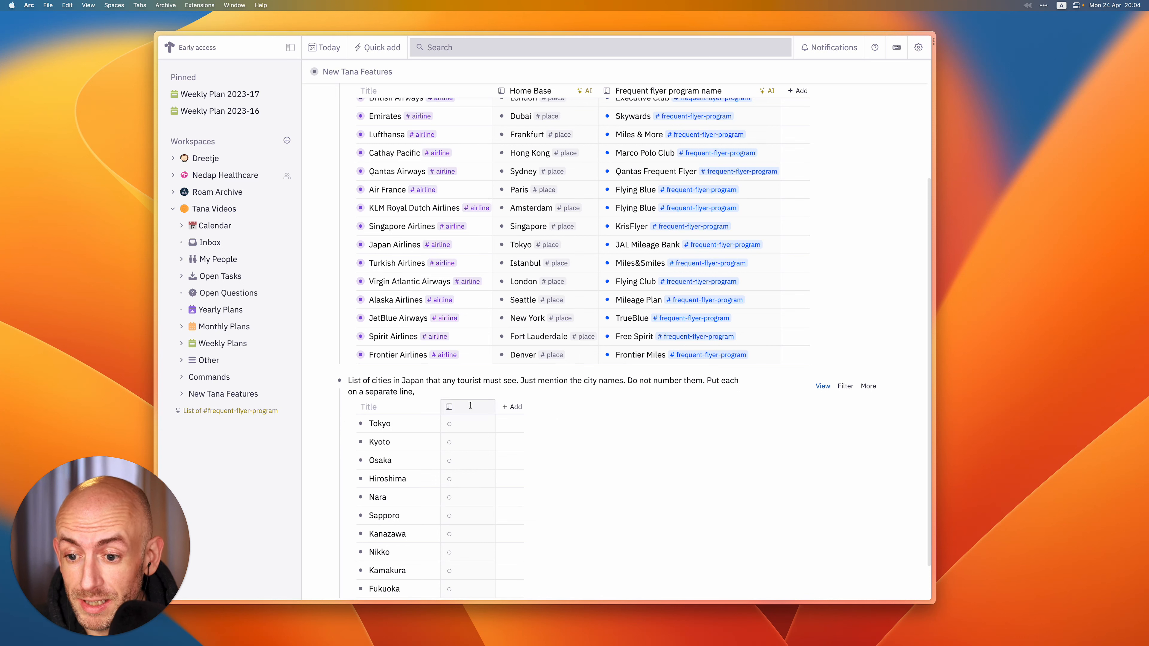
- Create a new field named "Famous Tourist Spots" in the empty column of the cities table
click(458, 409)
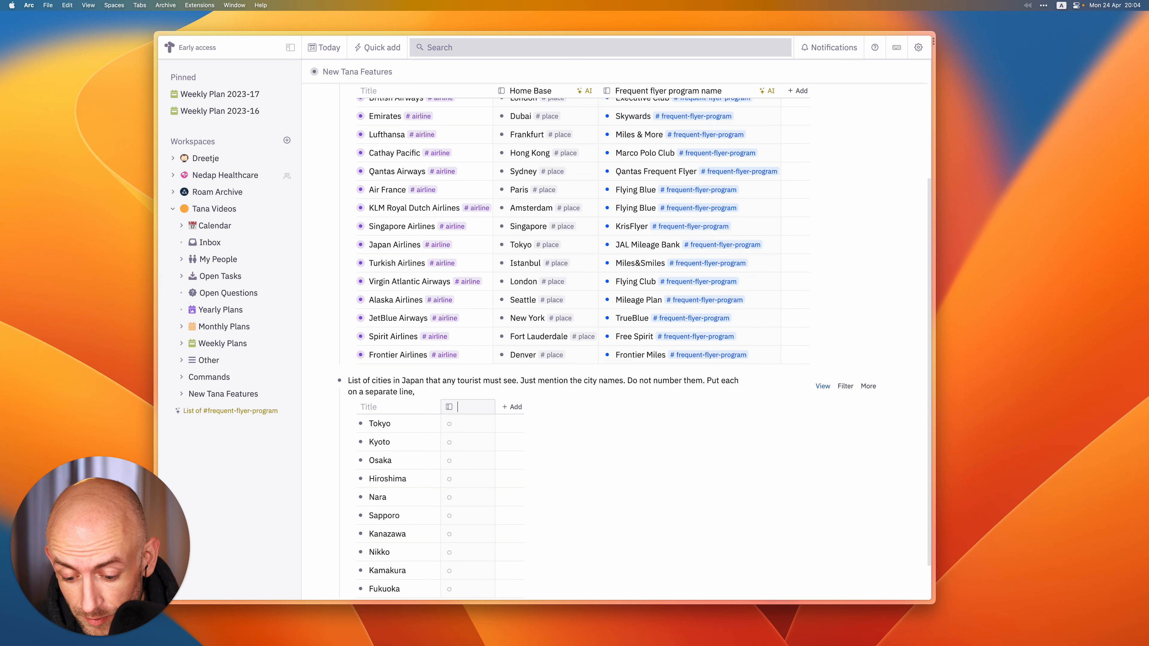
text(Famous T)
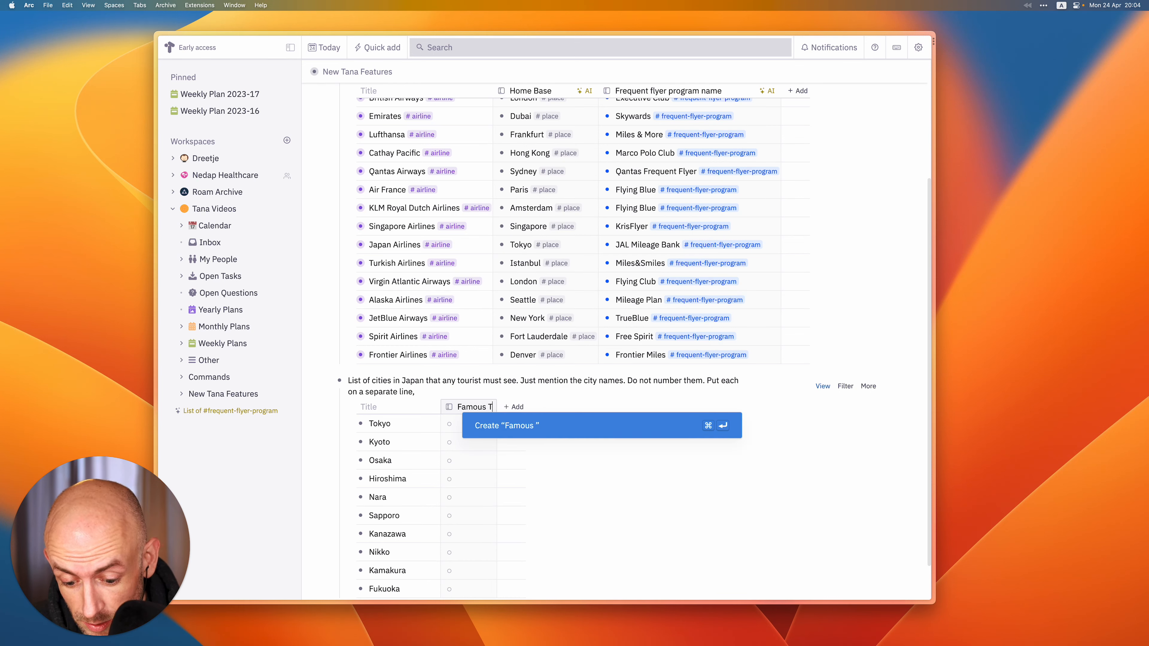
text(ourist Spots)
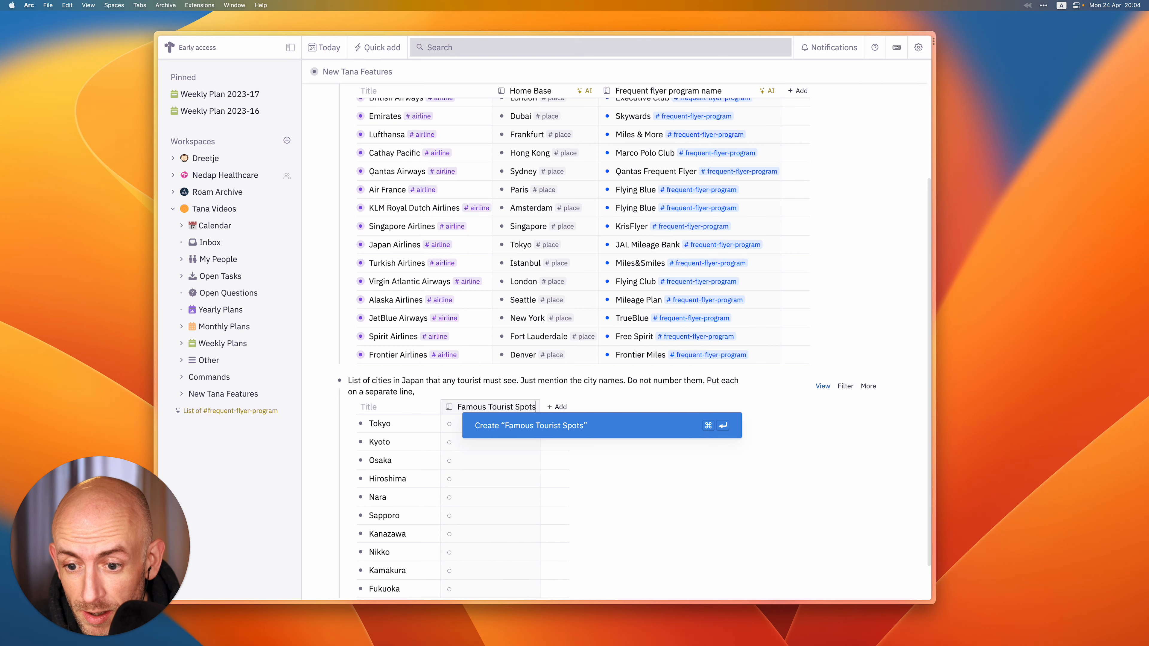
click(660, 431)
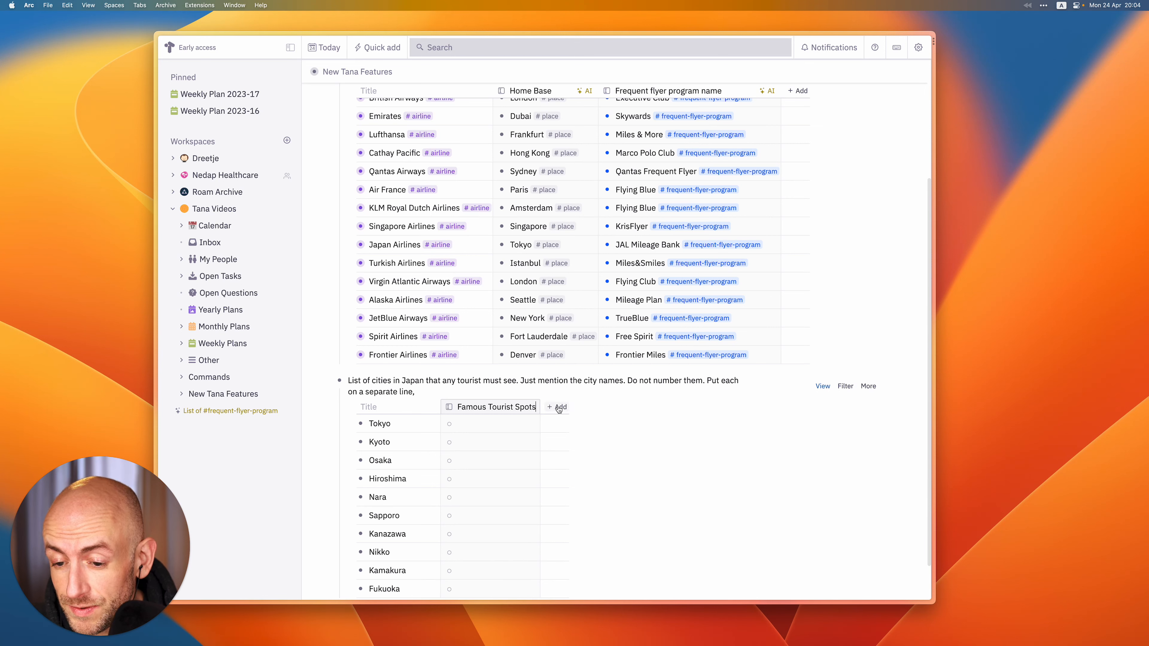
- Make Famous Tourist Spots an AI-enhanced field in its field settings and return to the New Tana Features page
click(450, 407)
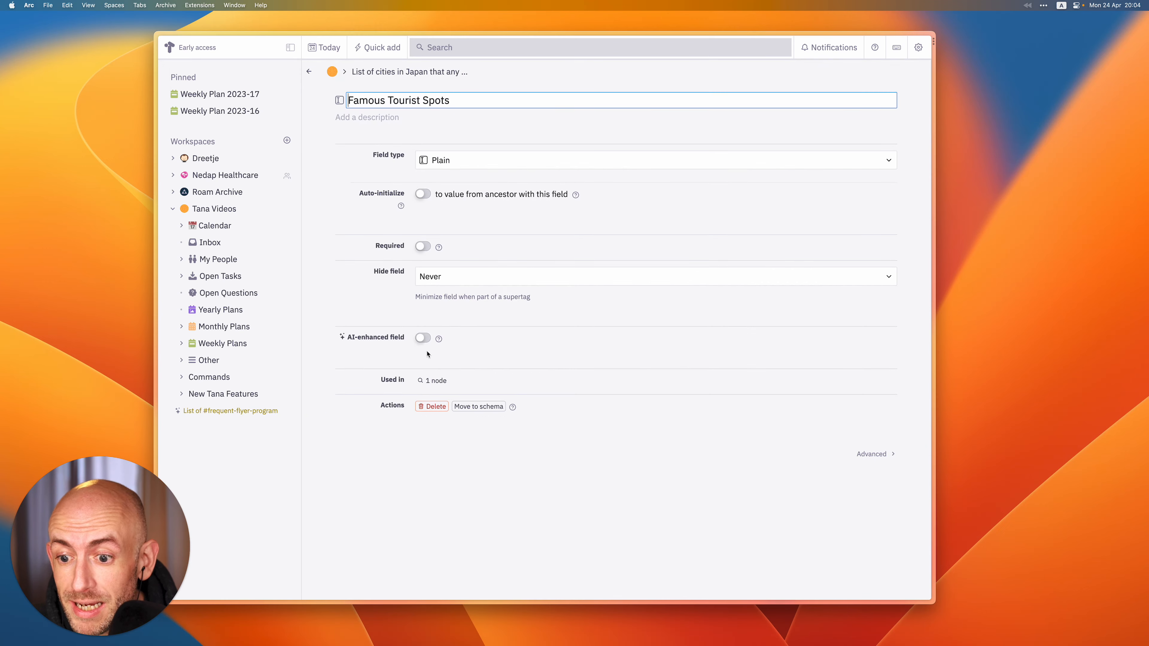
click(427, 339)
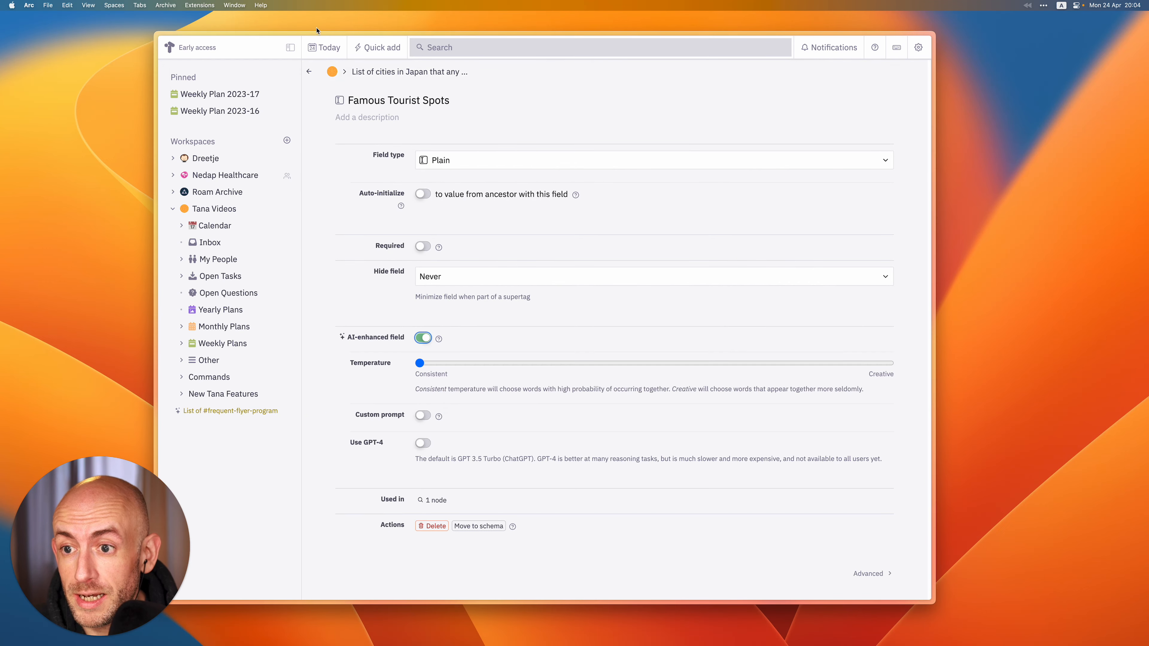
click(307, 73)
- Fill the Famous Tourist Spots column with AI for all cities and review the answers, especially Nikko's
scroll(565, 473, down, 3)
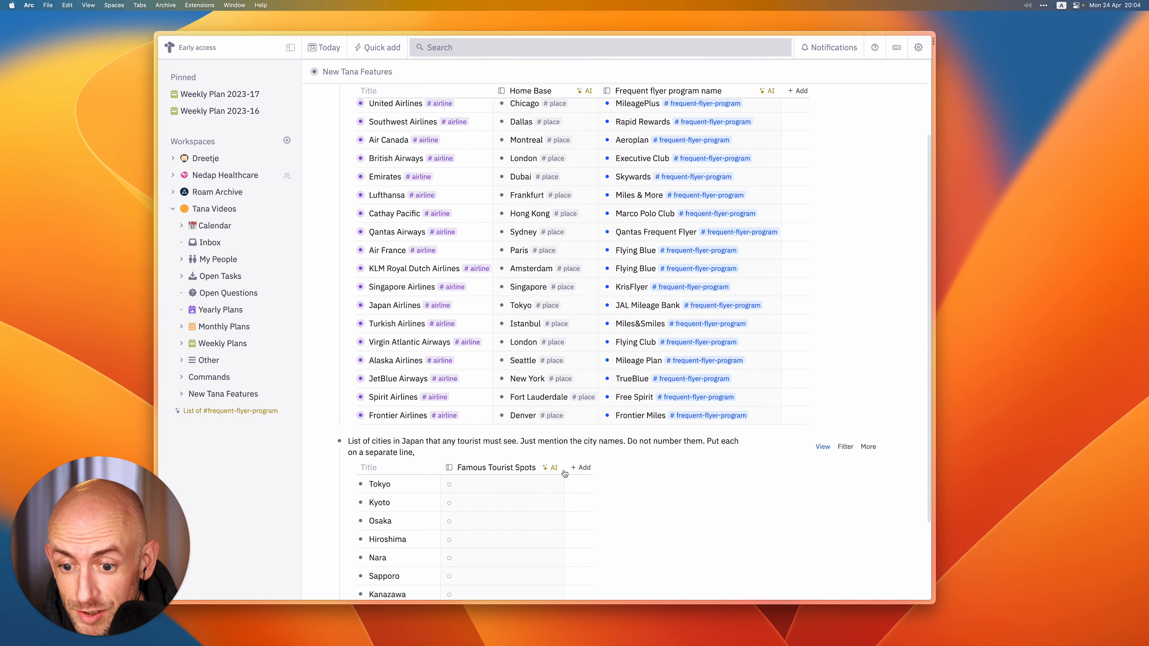
click(553, 469)
scroll(588, 452, down, 3)
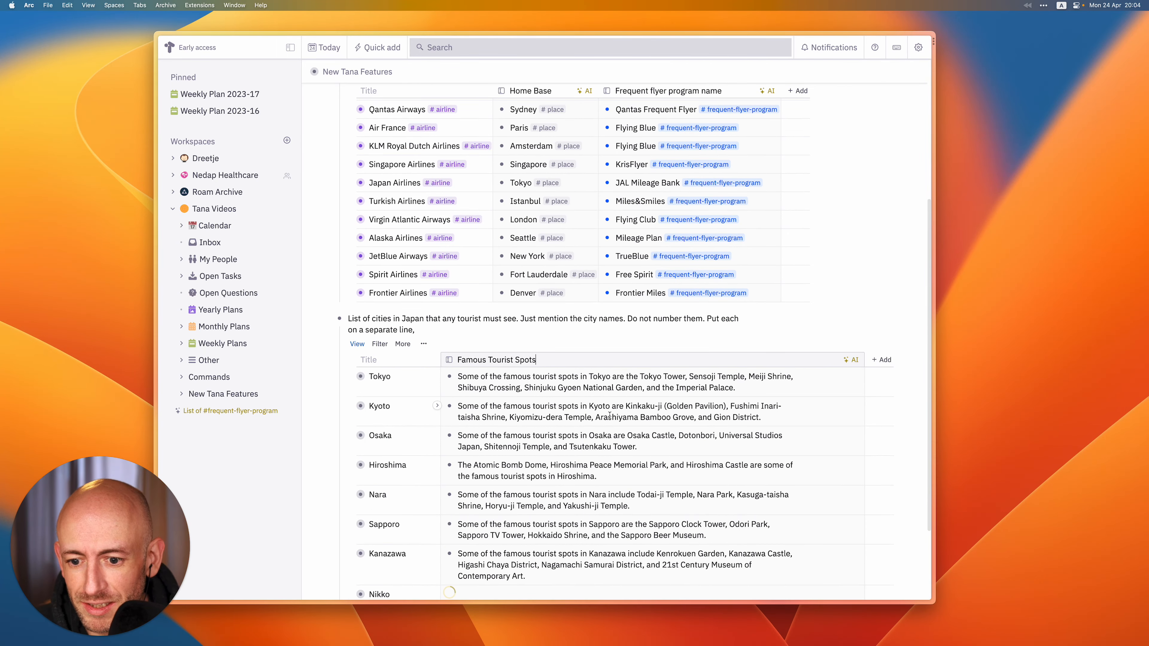
scroll(588, 443, down, 1)
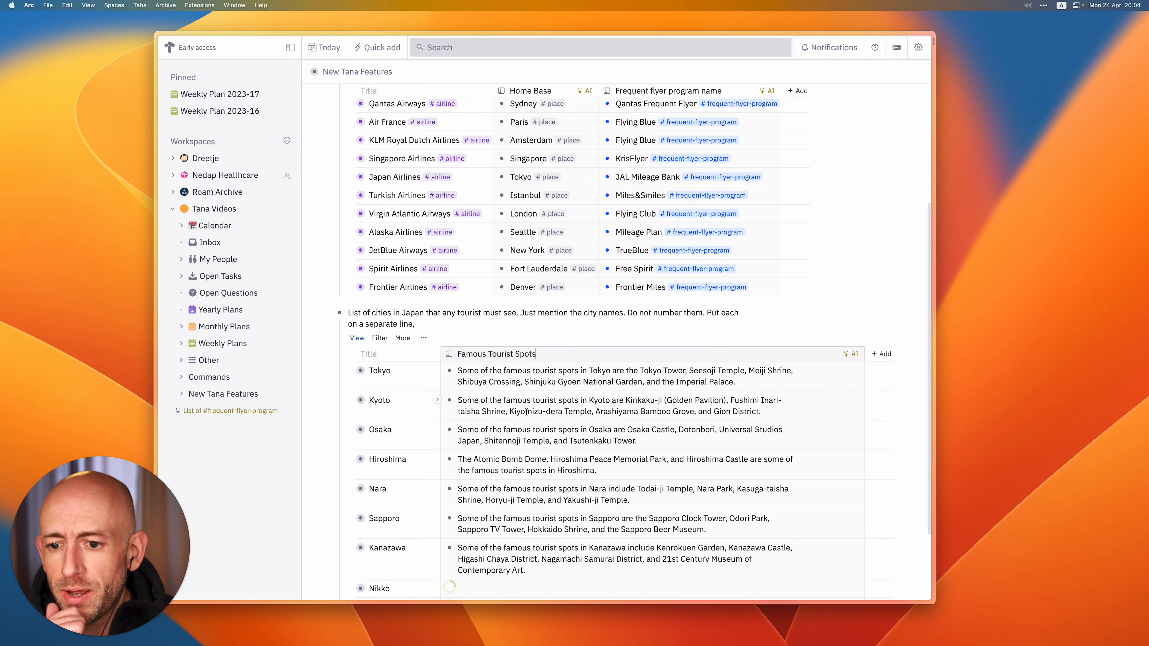
scroll(526, 412, down, 5)
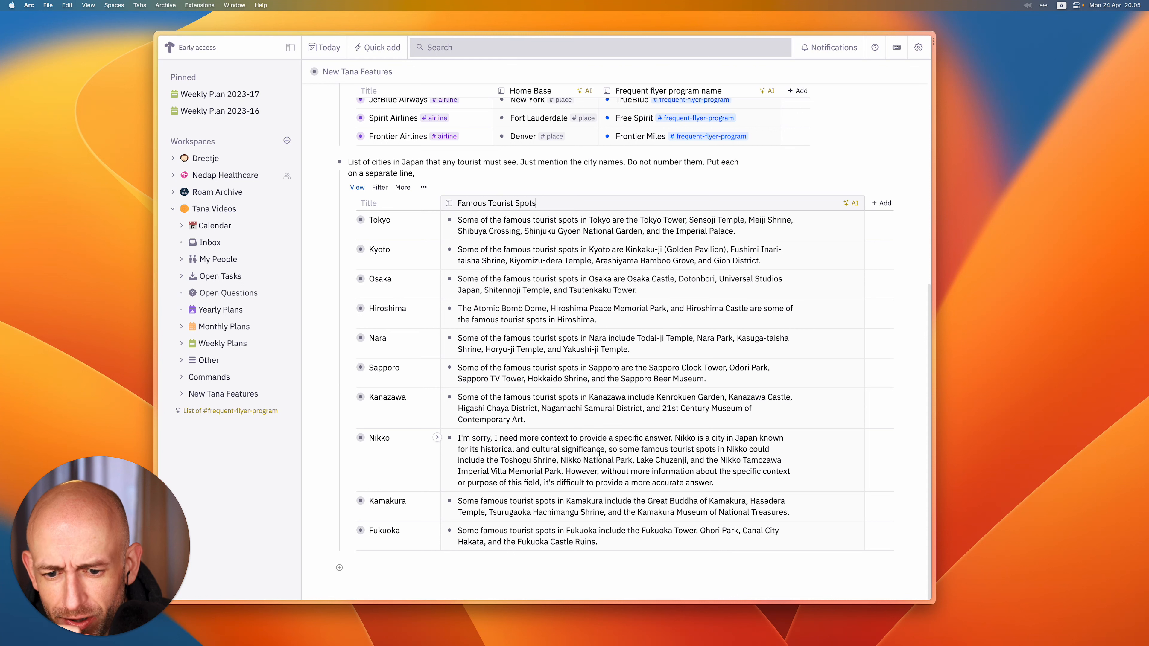
mouse_move(457, 438)
mouse_down()
mouse_move(676, 441)
mouse_move(458, 438)
mouse_up()
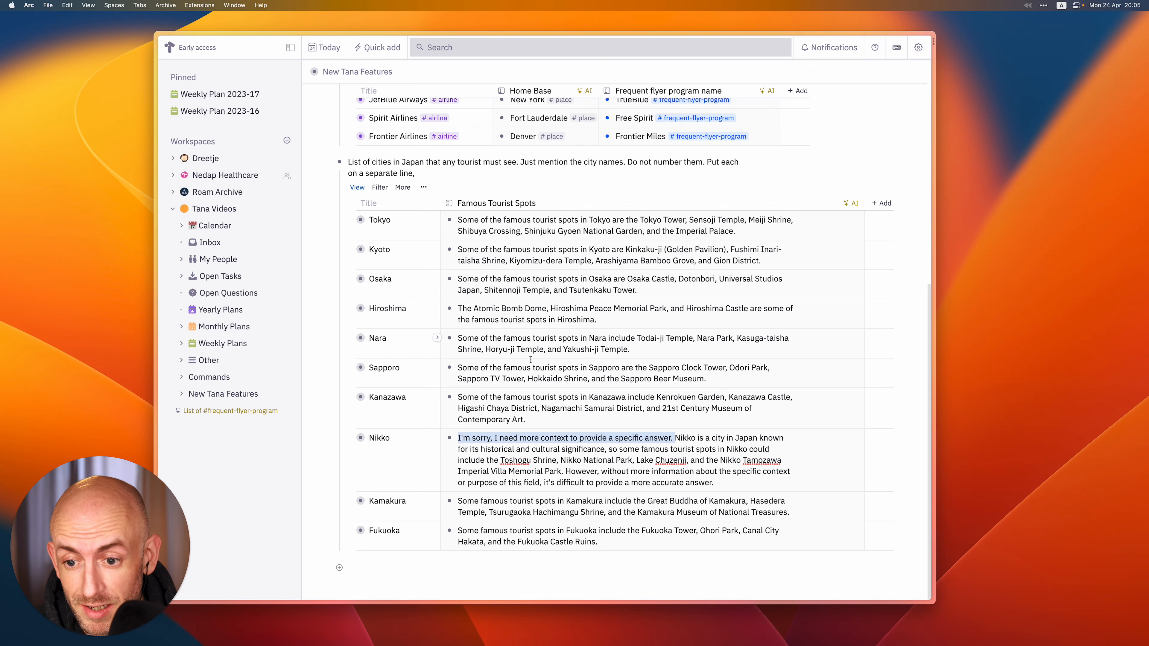
scroll(530, 360, up, 10)
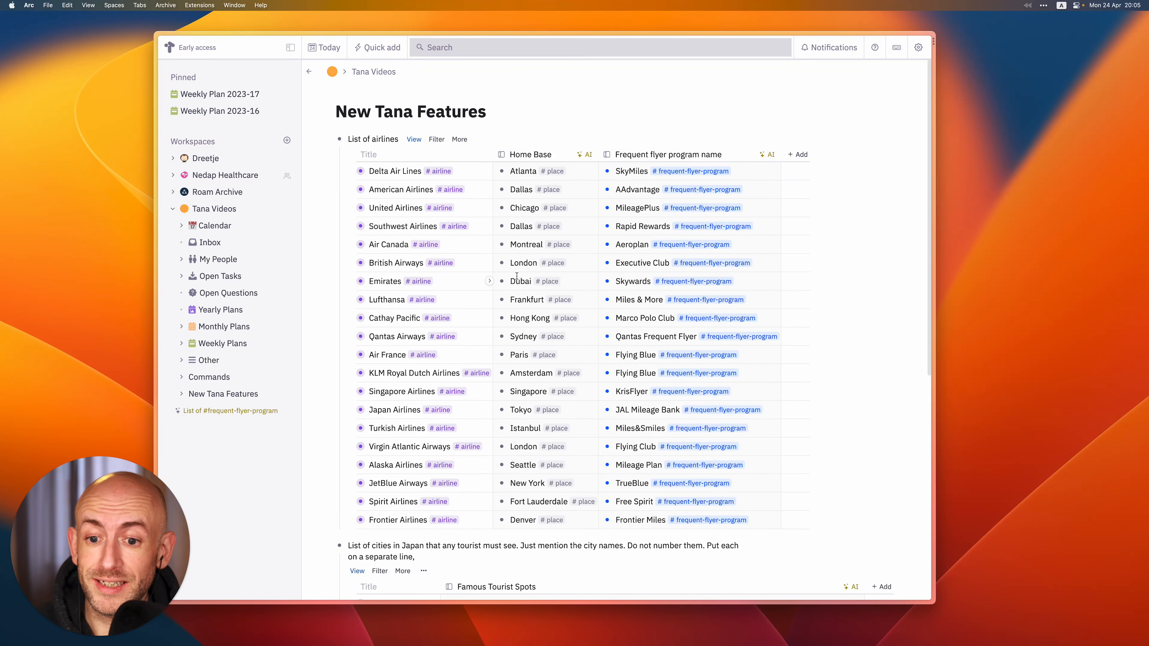